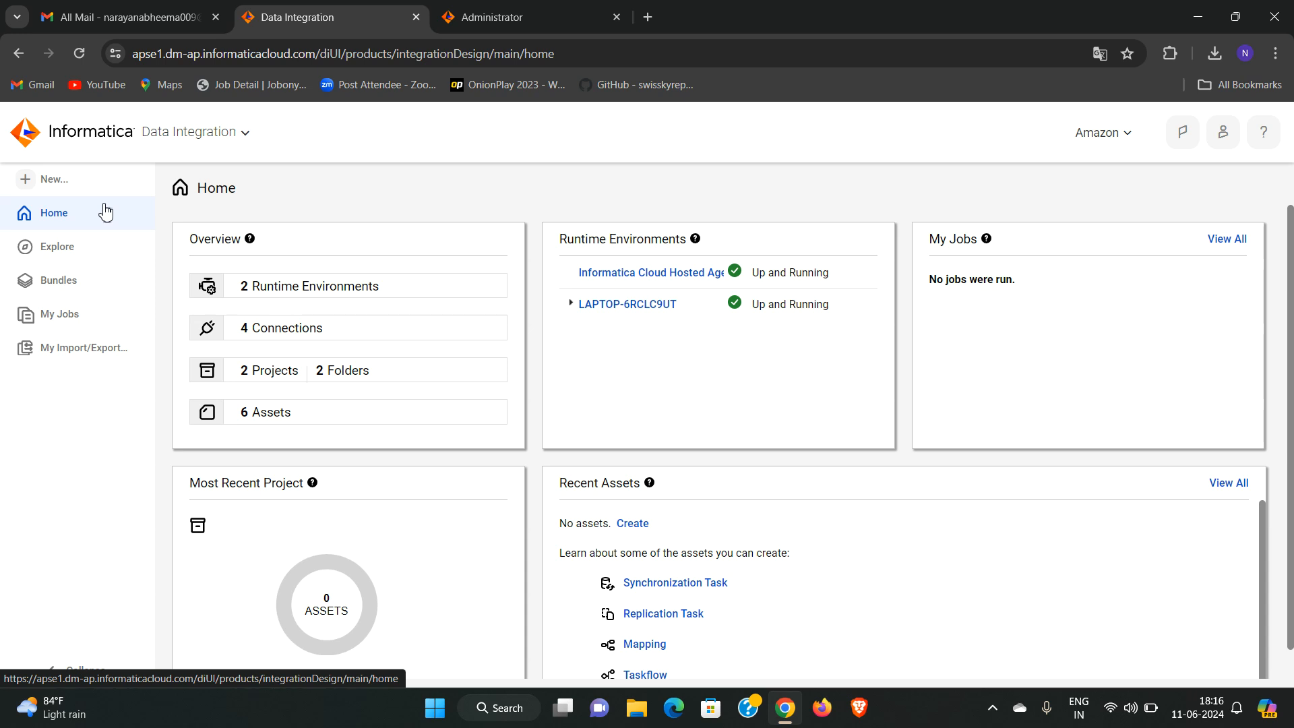
# Create a new asset of type Mapping.
pyautogui.click(65, 177)
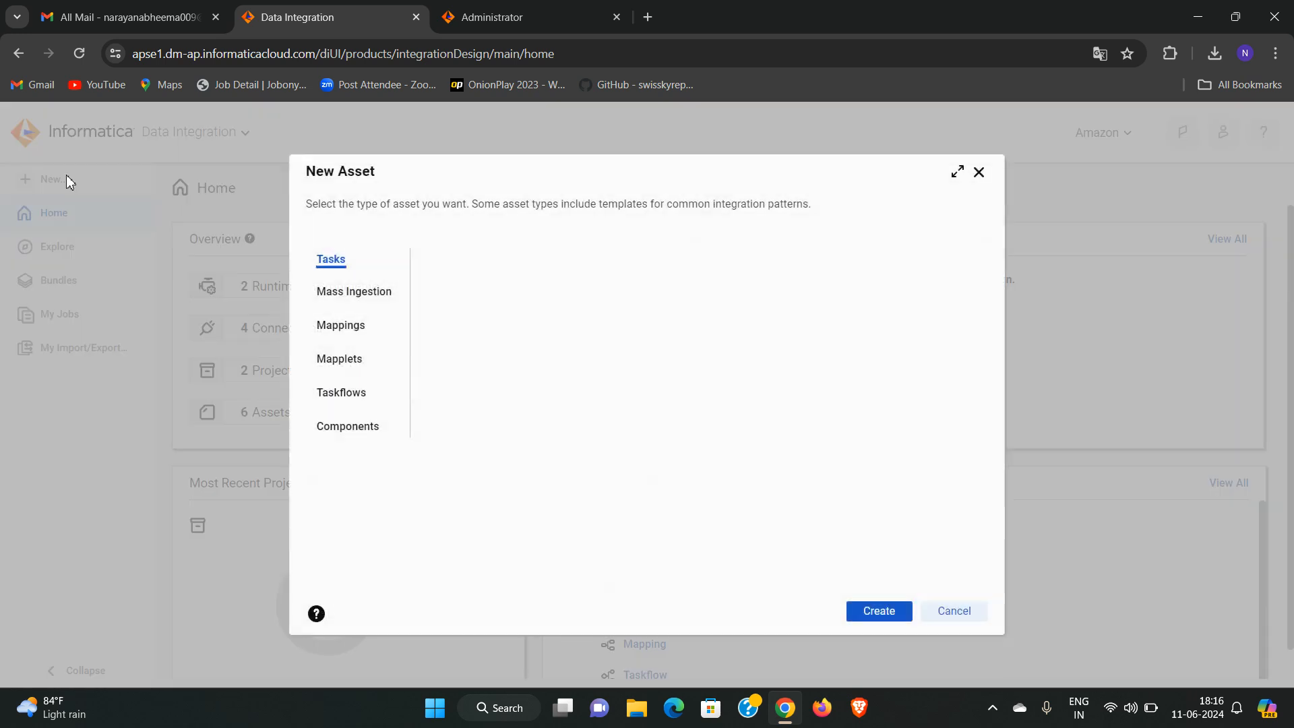
pyautogui.click(344, 330)
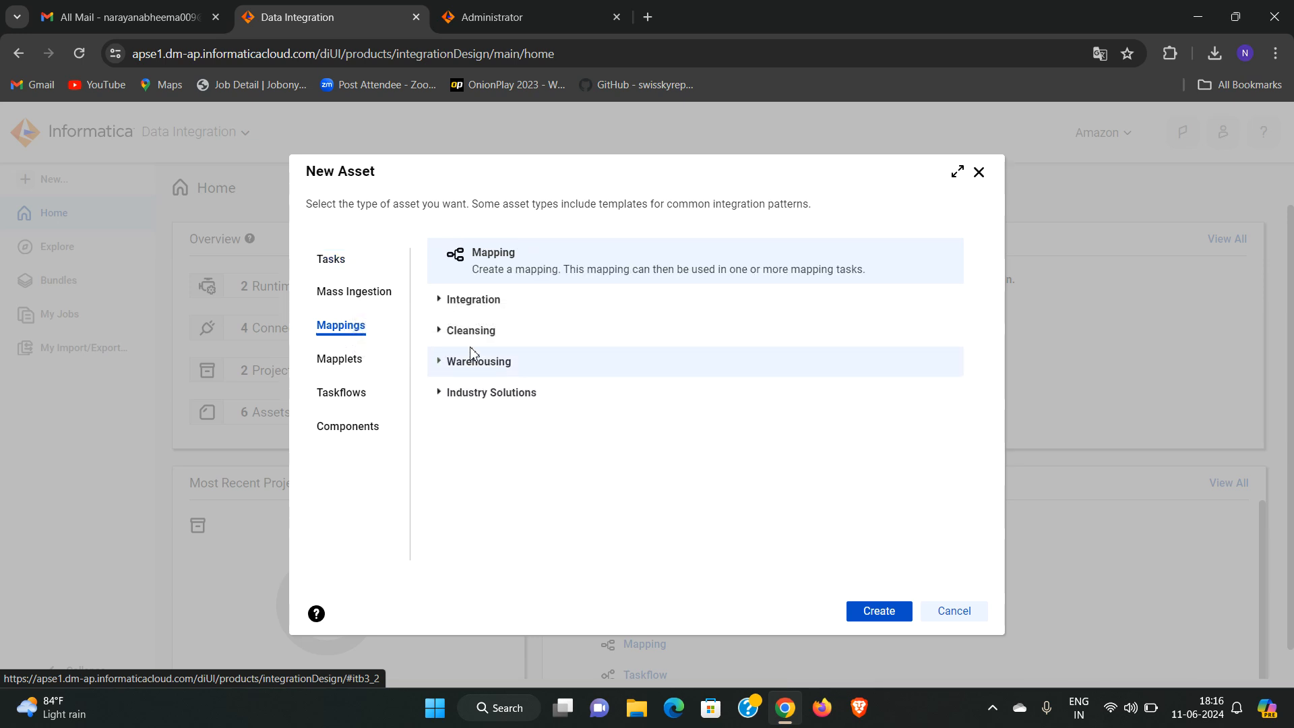
pyautogui.click(884, 612)
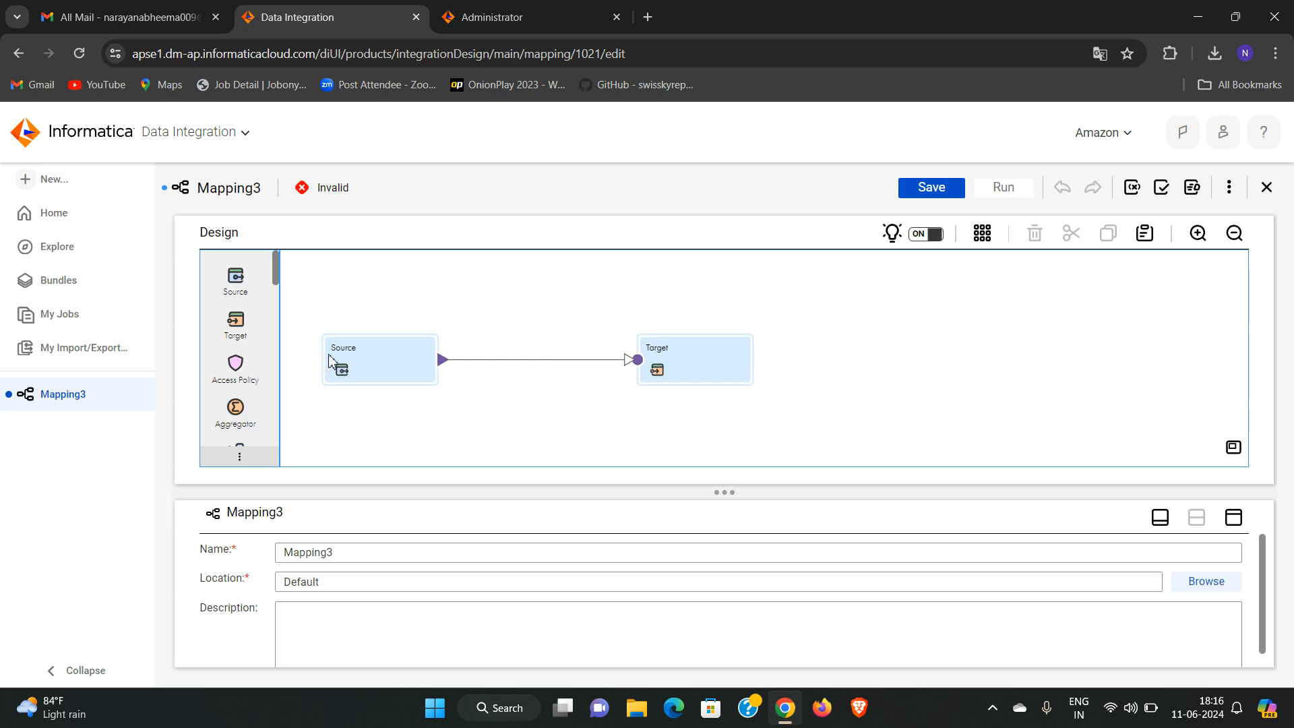
# Open the Source transformation's source settings and view the connections available for it.
pyautogui.click(410, 354)
pyautogui.click(219, 594)
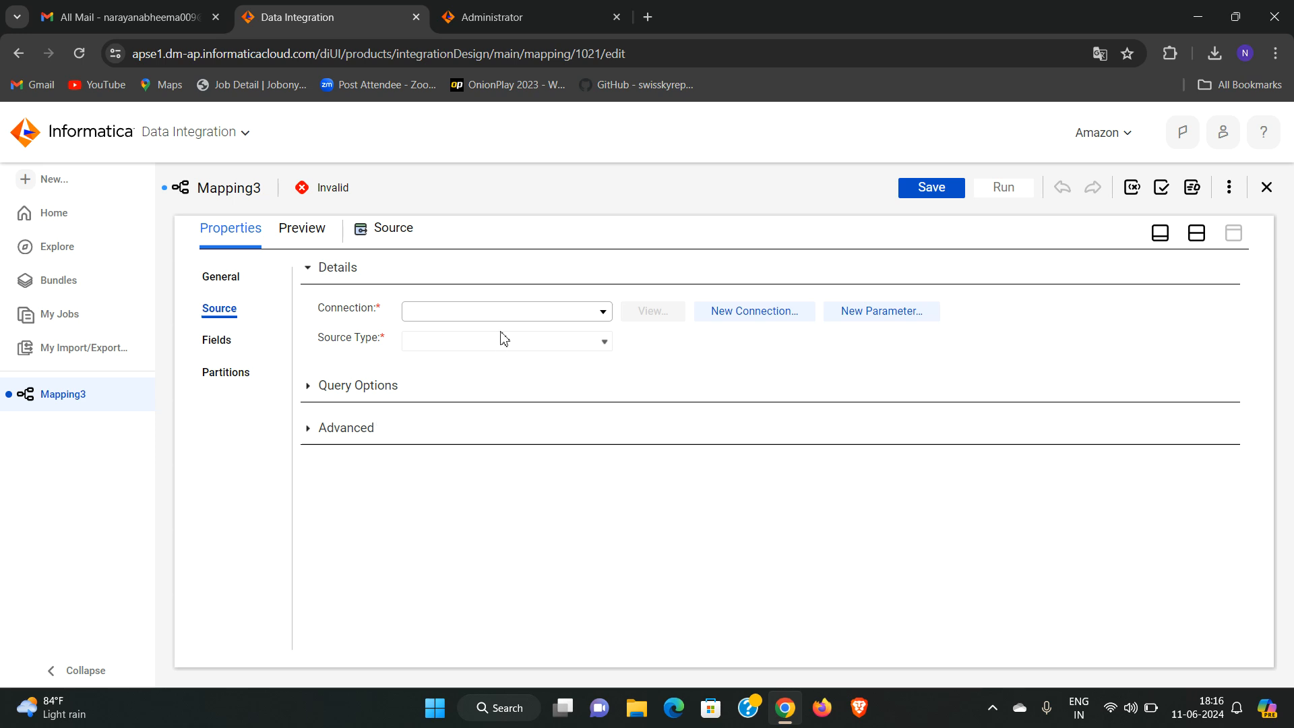
pyautogui.click(505, 314)
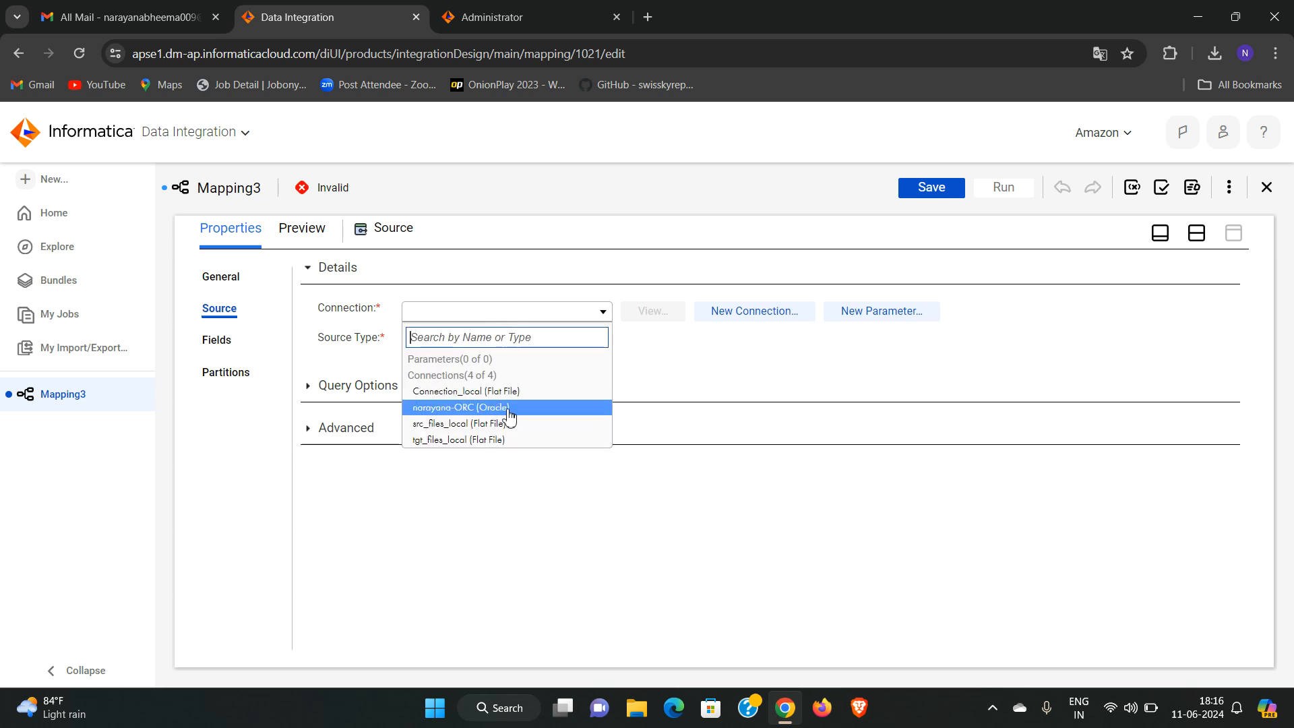
pyautogui.click(693, 375)
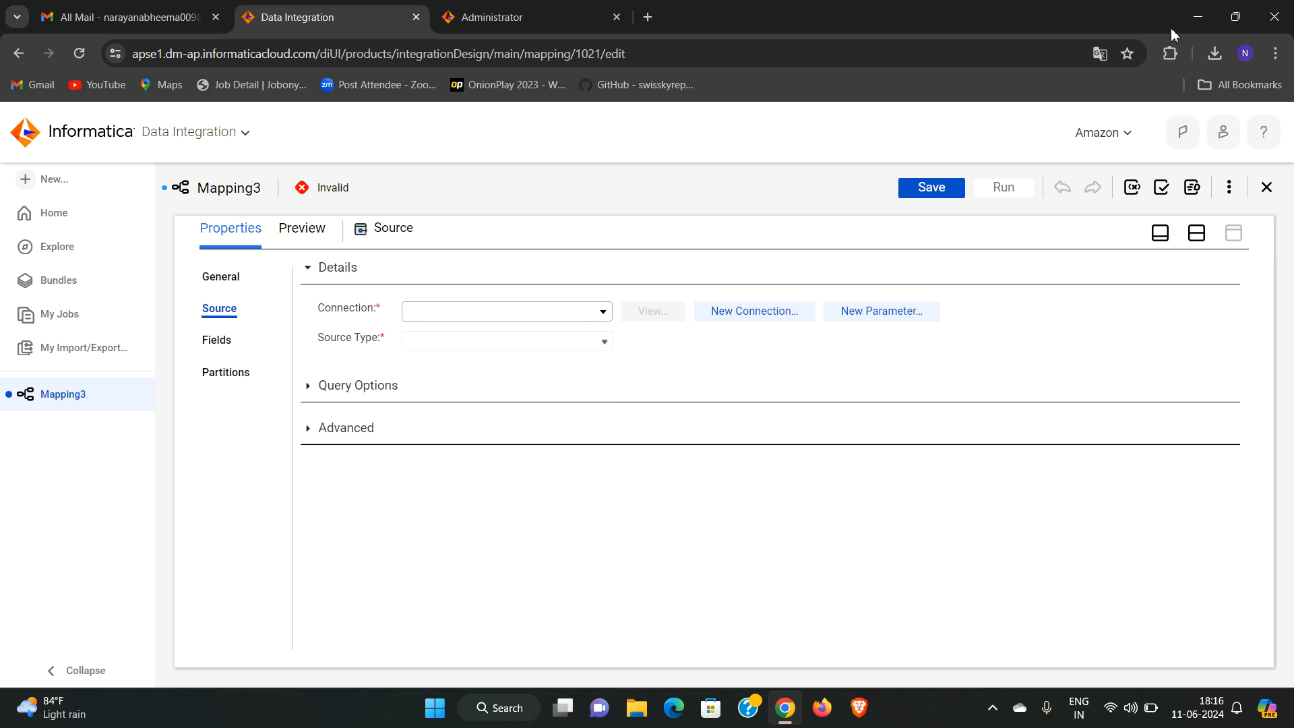
# Switch to File Explorer and open the Informatica IICS folder.
pyautogui.click(1198, 16)
pyautogui.click(637, 708)
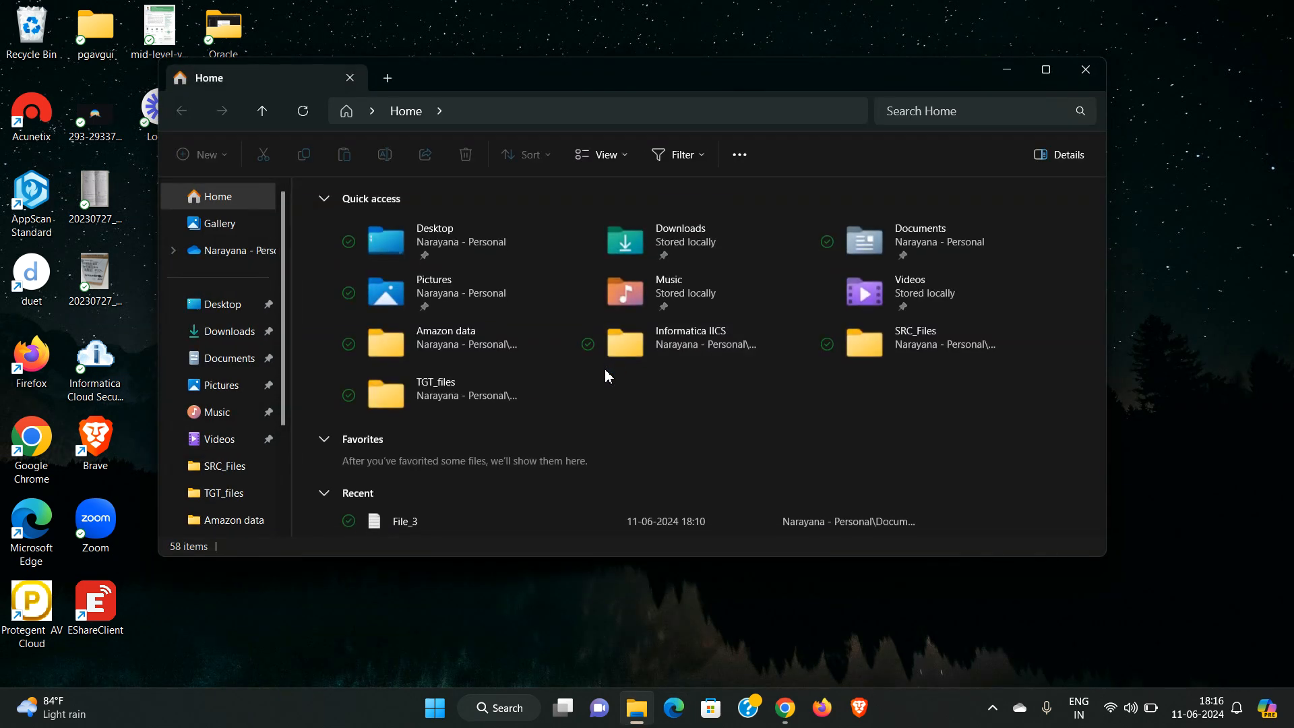
pyautogui.doubleClick(692, 349)
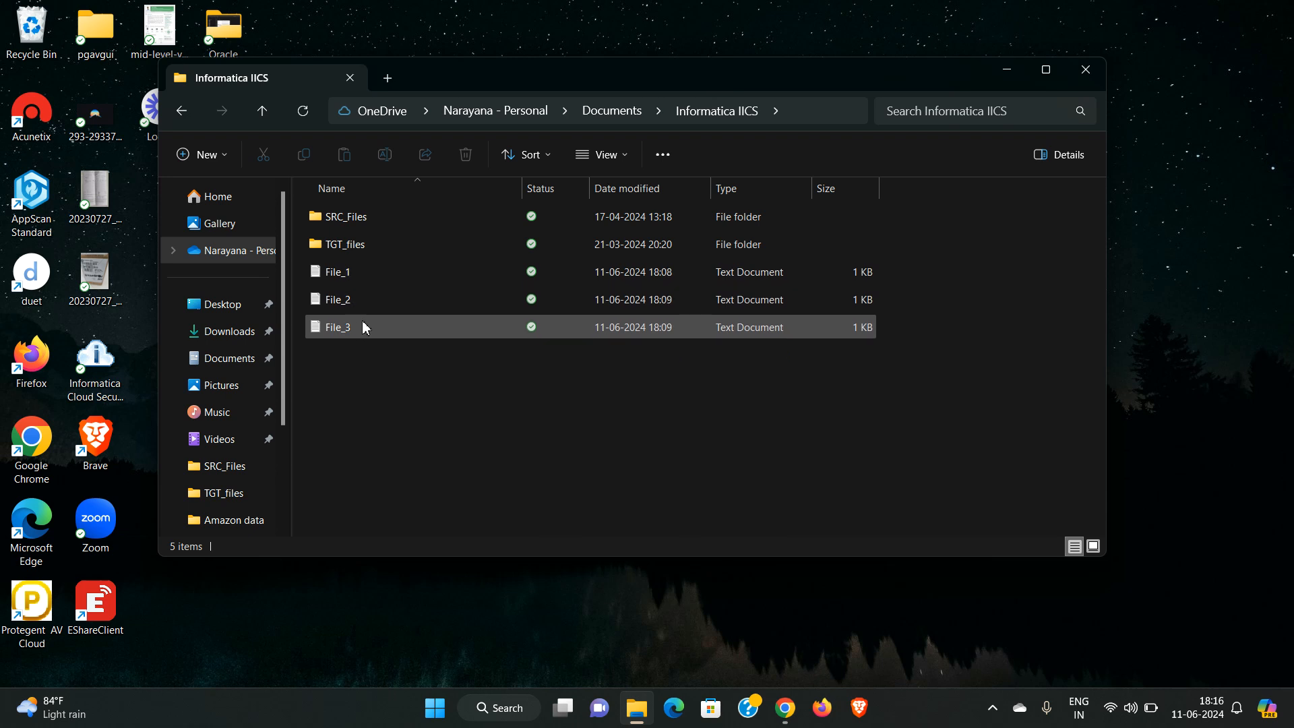
# Open File_1, File_2 and File_3 one after another, examine their columns and records, and close each.
pyautogui.doubleClick(339, 272)
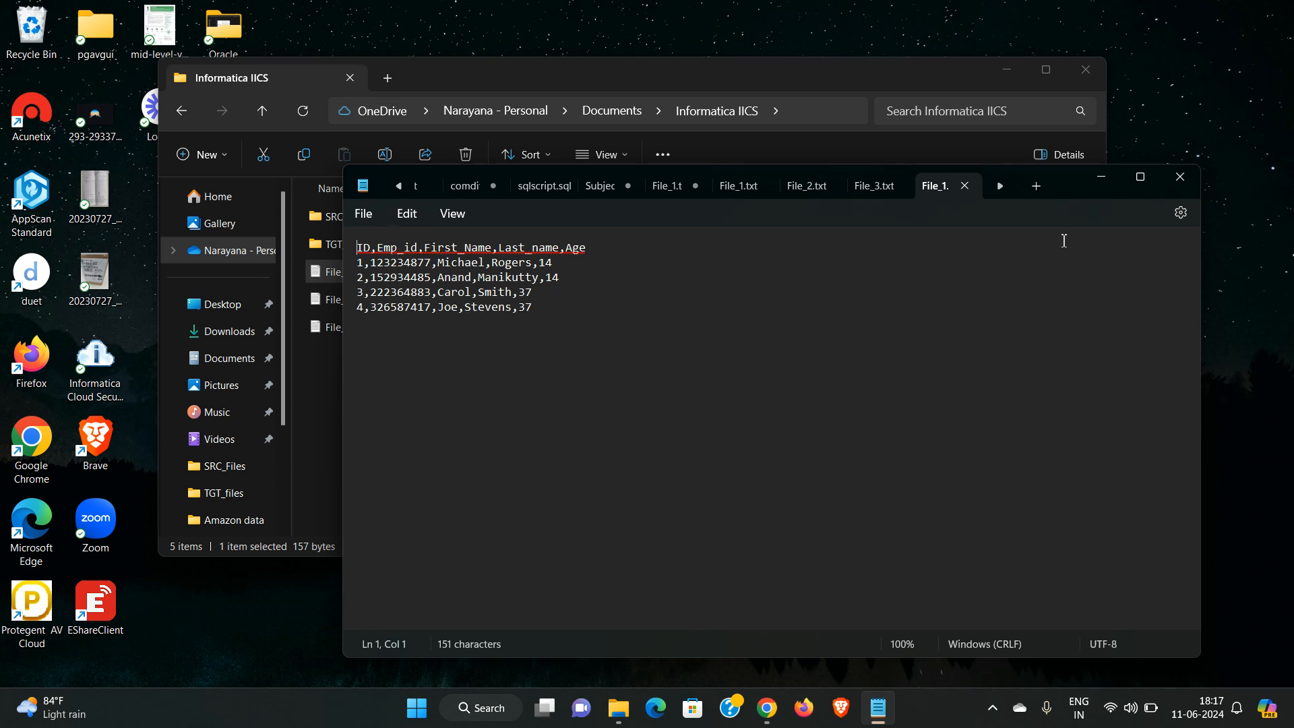
pyautogui.click(1180, 176)
pyautogui.click(384, 303)
pyautogui.doubleClick(383, 303)
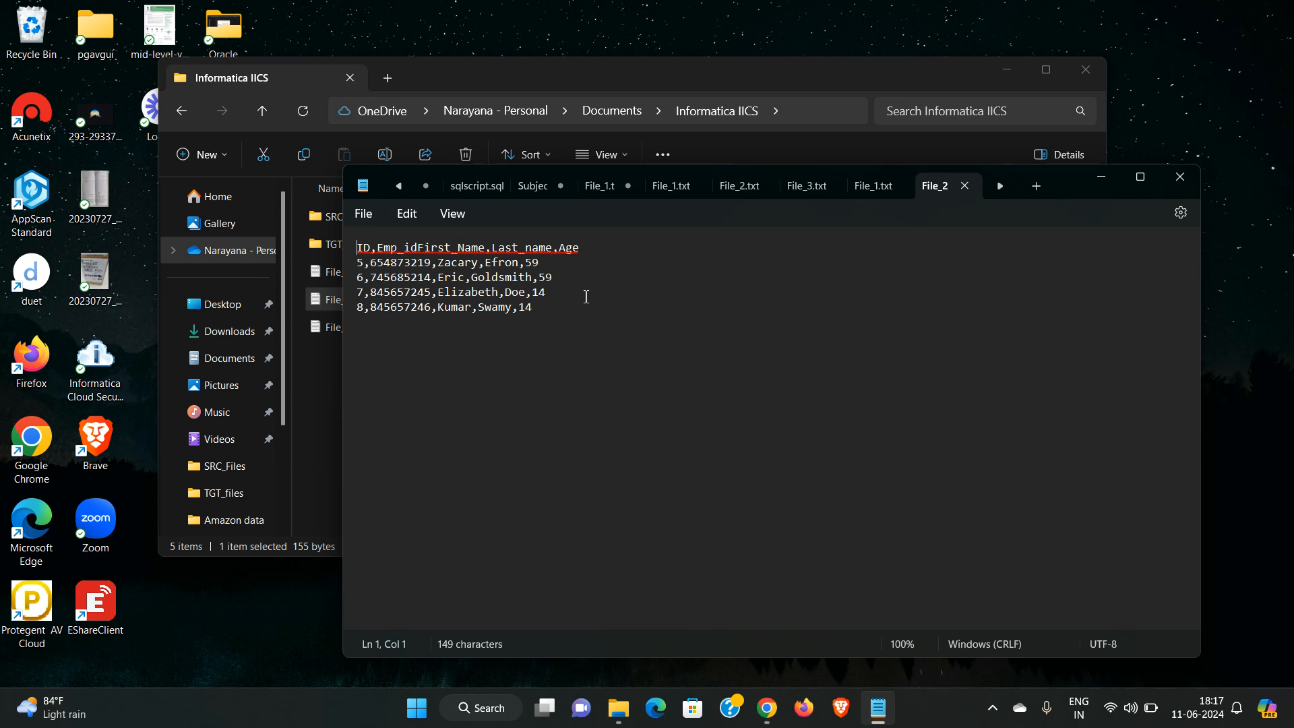
pyautogui.click(1179, 177)
pyautogui.doubleClick(338, 327)
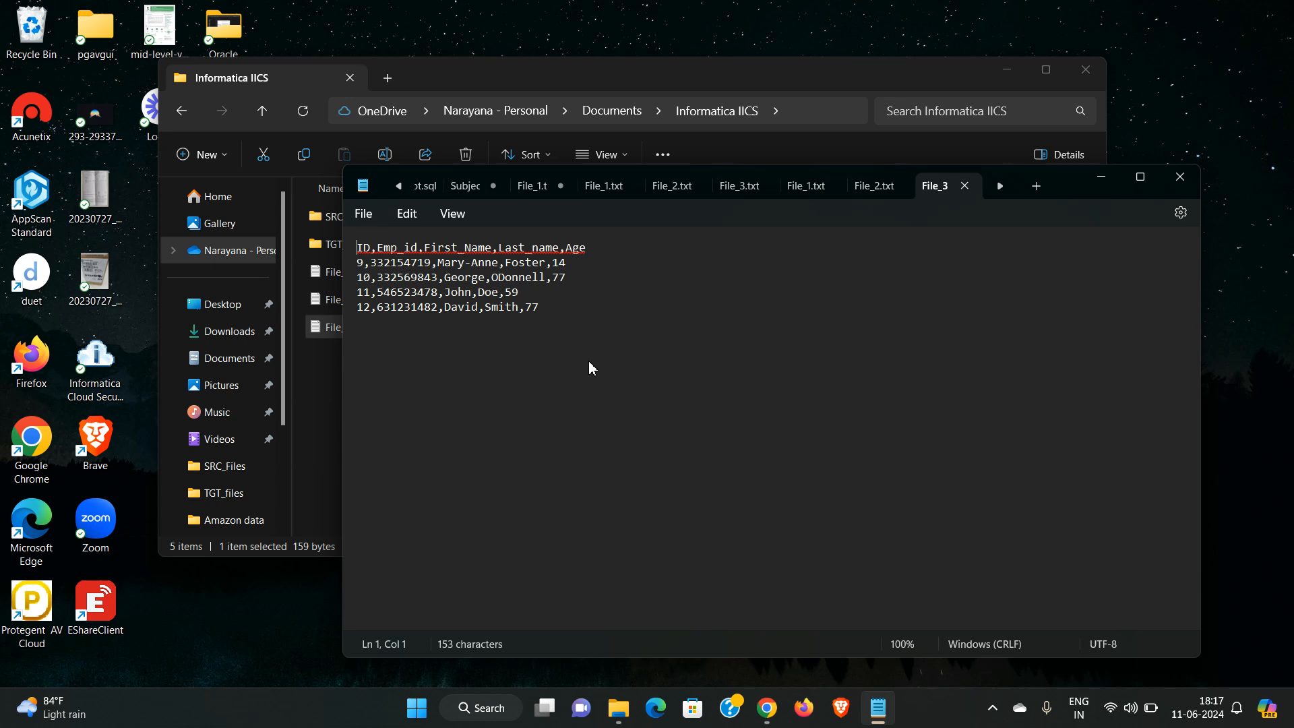
pyautogui.click(1174, 183)
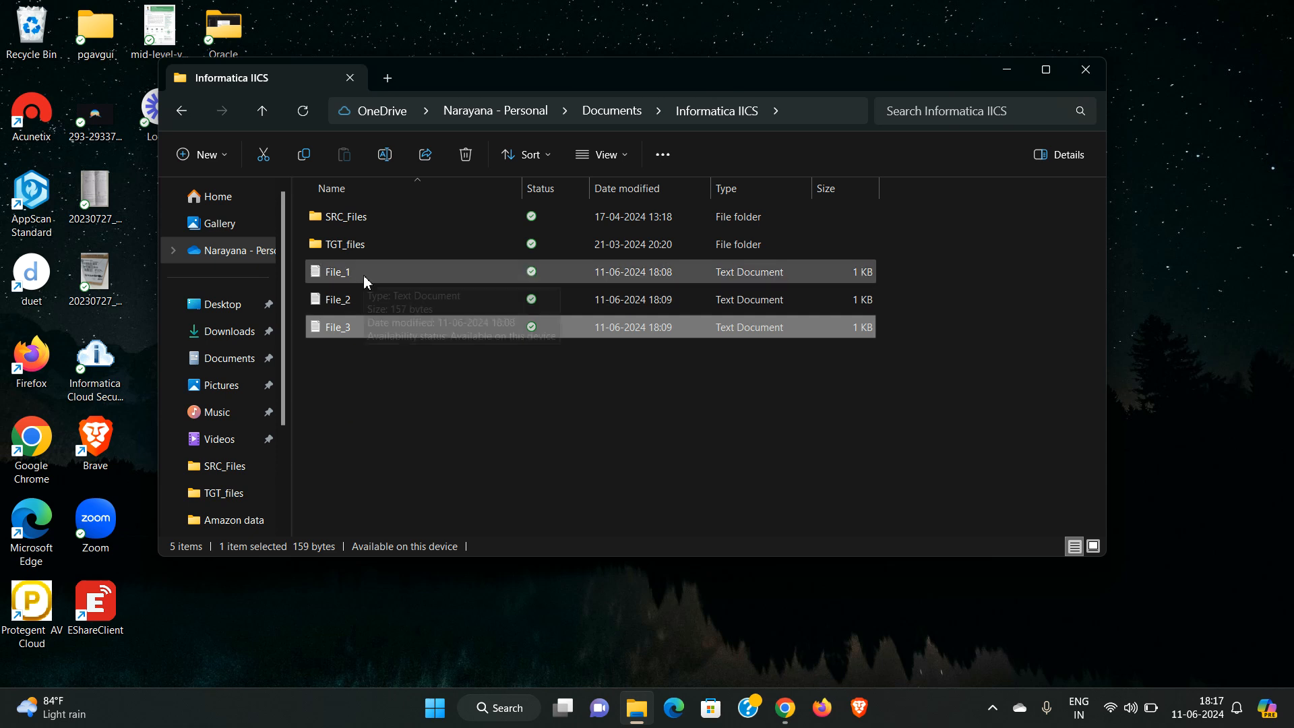
# Create a text document named File_list_1 in the Informatica IICS folder.
pyautogui.rightClick(348, 409)
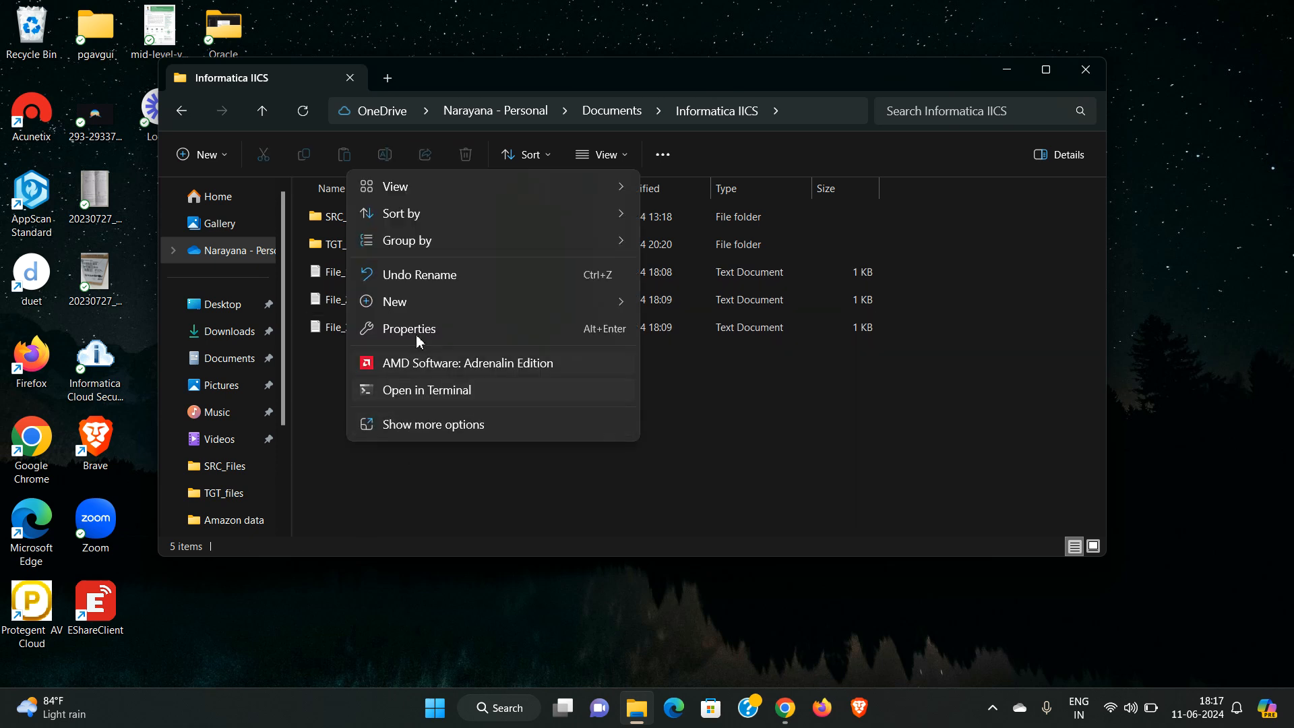
pyautogui.moveTo(435, 310)
pyautogui.click(699, 464)
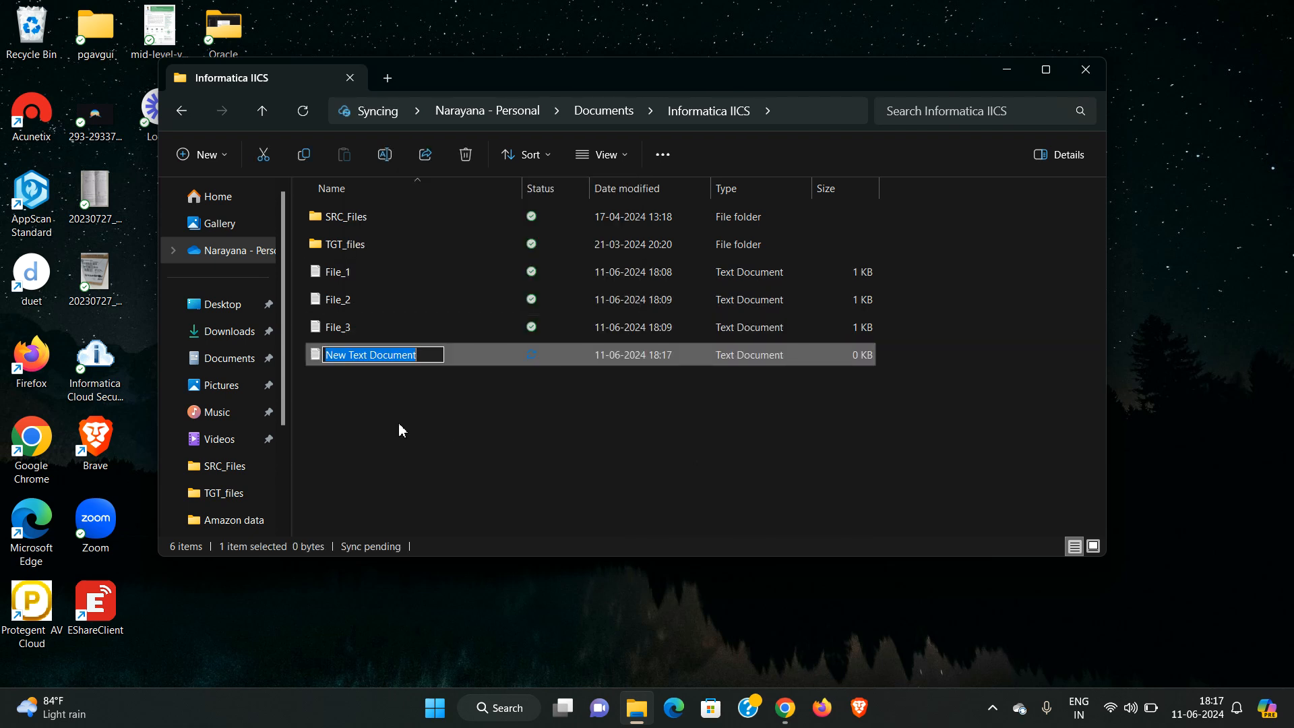
pyautogui.write('File_list_')
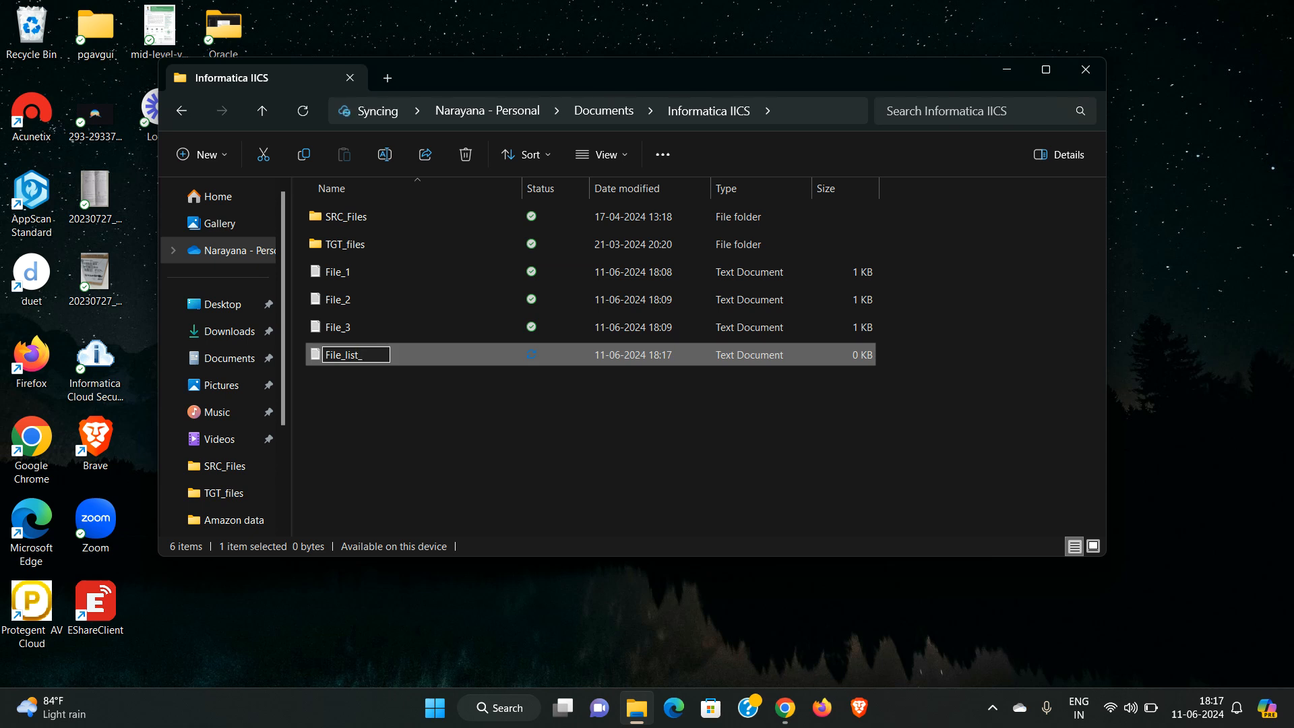
pyautogui.write('1')
pyautogui.click(399, 423)
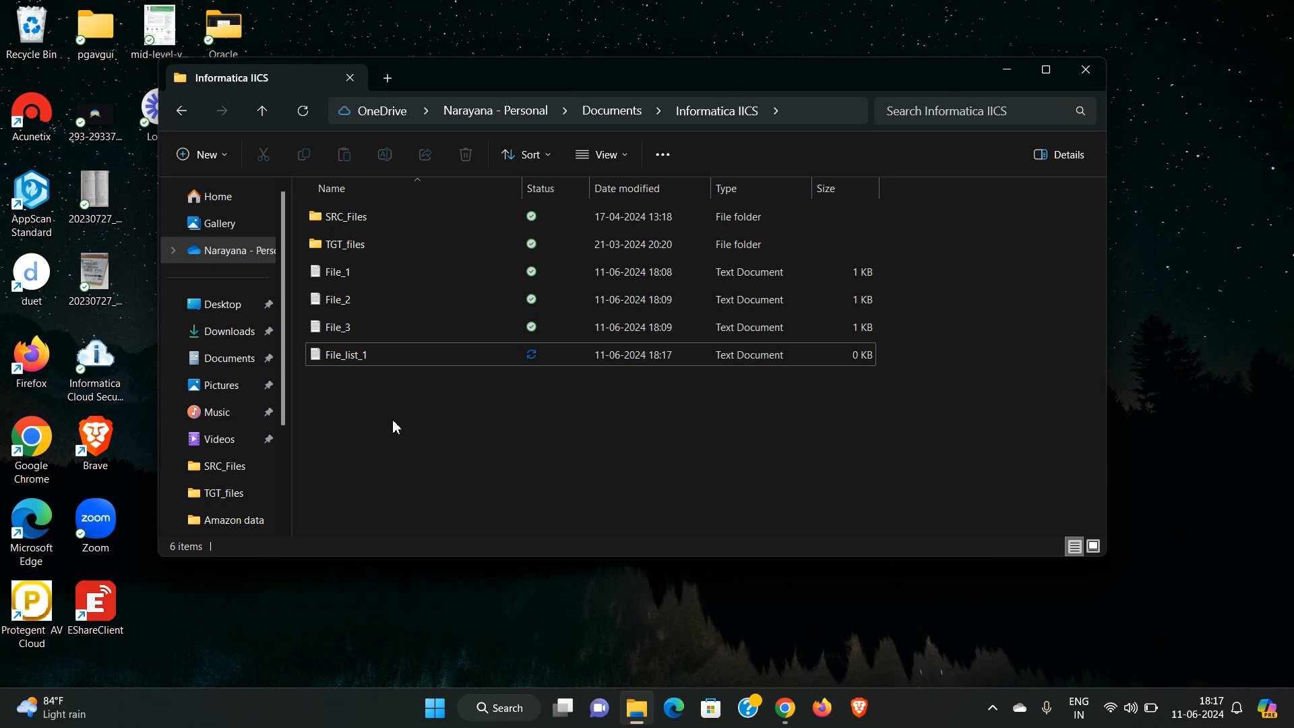
# Copy the Informatica IICS folder path into File_list_1 and complete it with \File_1.txt as the first line.
pyautogui.click(349, 360)
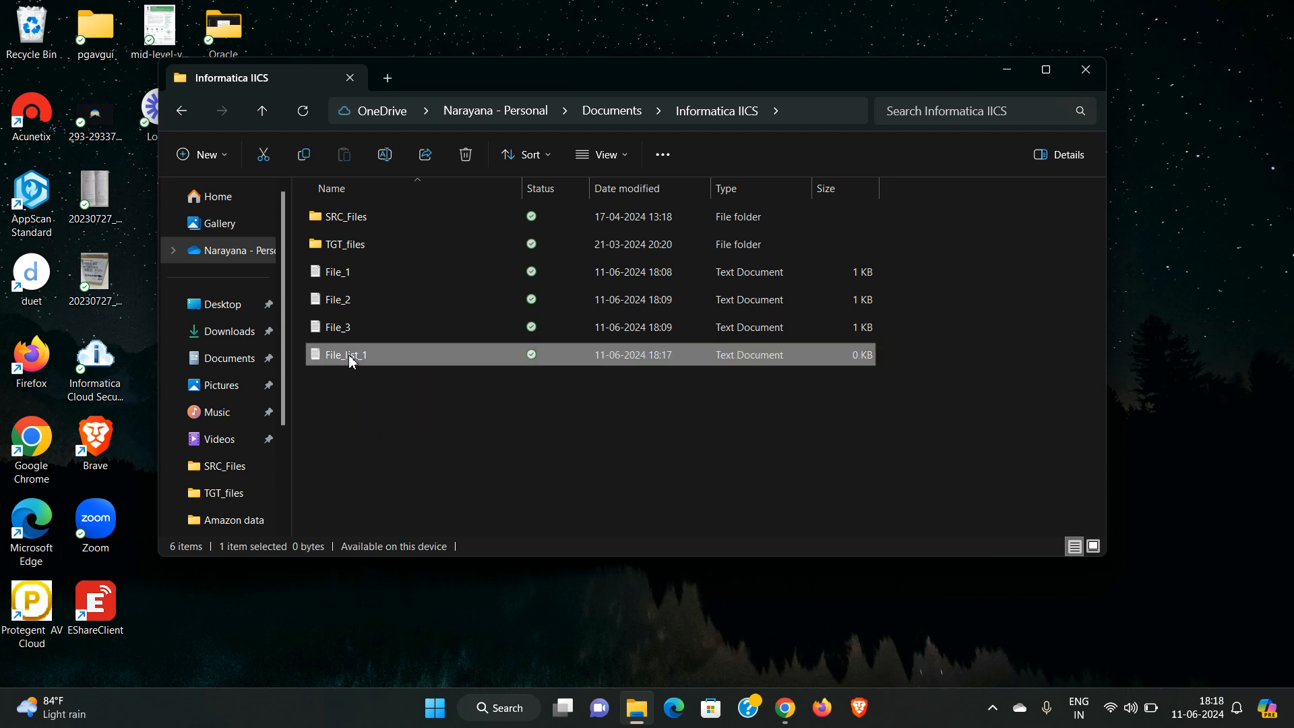
pyautogui.click(351, 273)
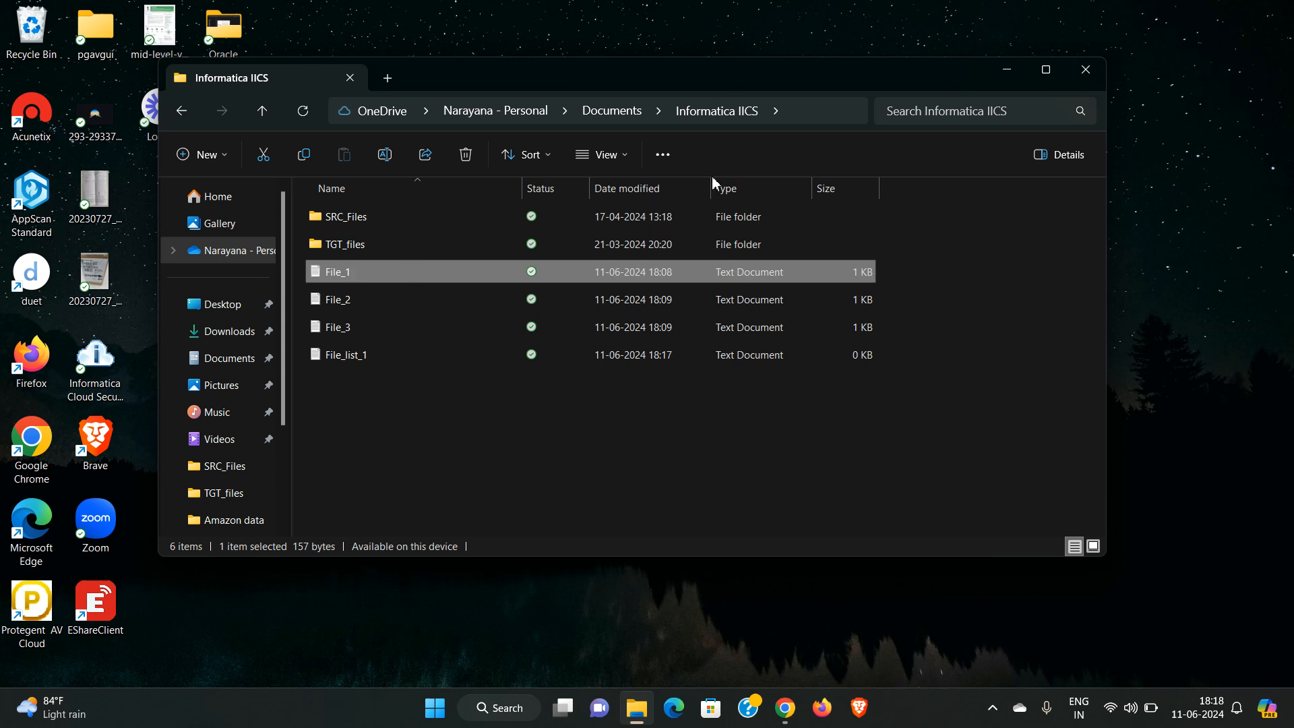
pyautogui.click(798, 108)
pyautogui.hotkey('ctrl', 'c')
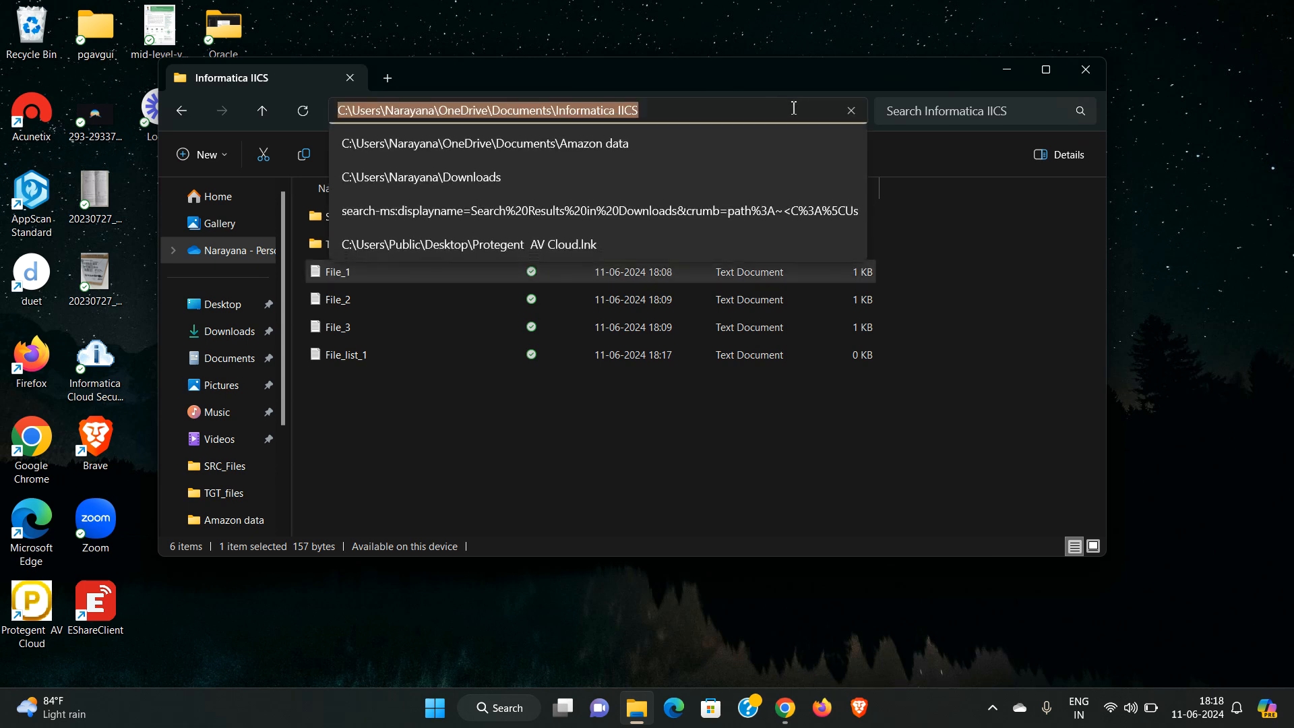
pyautogui.click(343, 362)
pyautogui.doubleClick(480, 351)
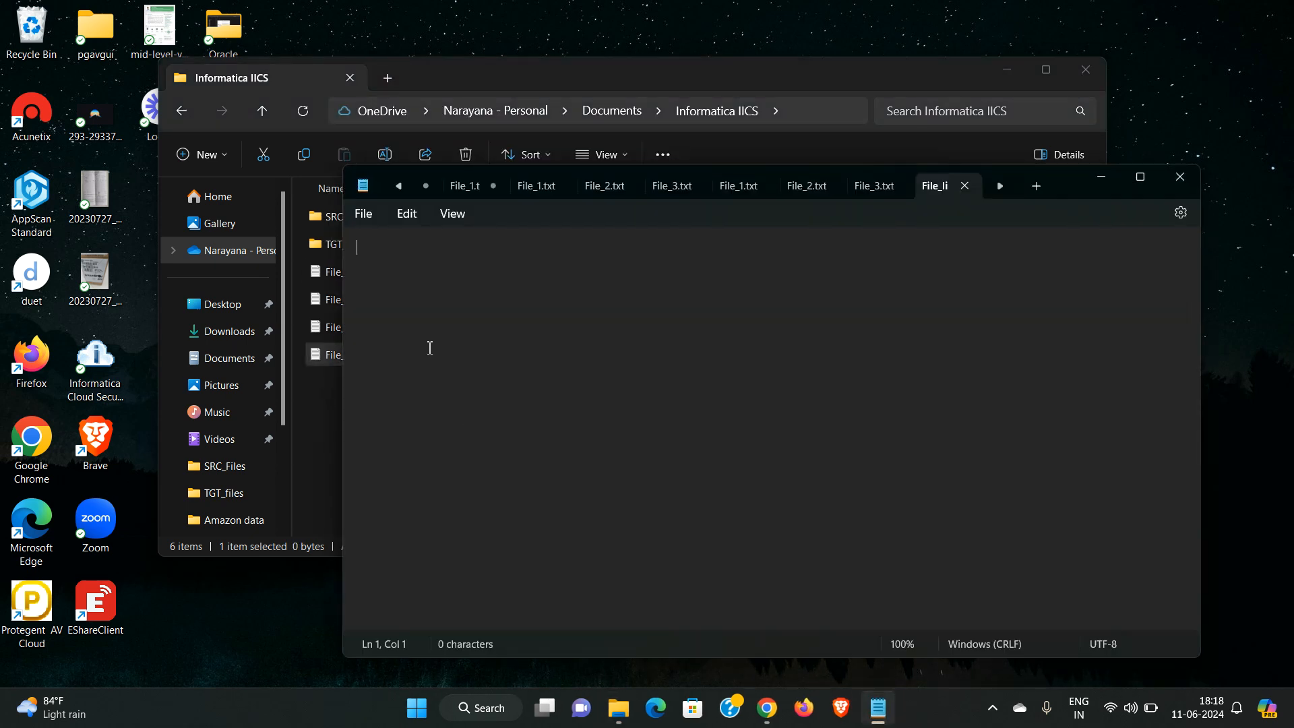
pyautogui.hotkey('ctrl', 'v')
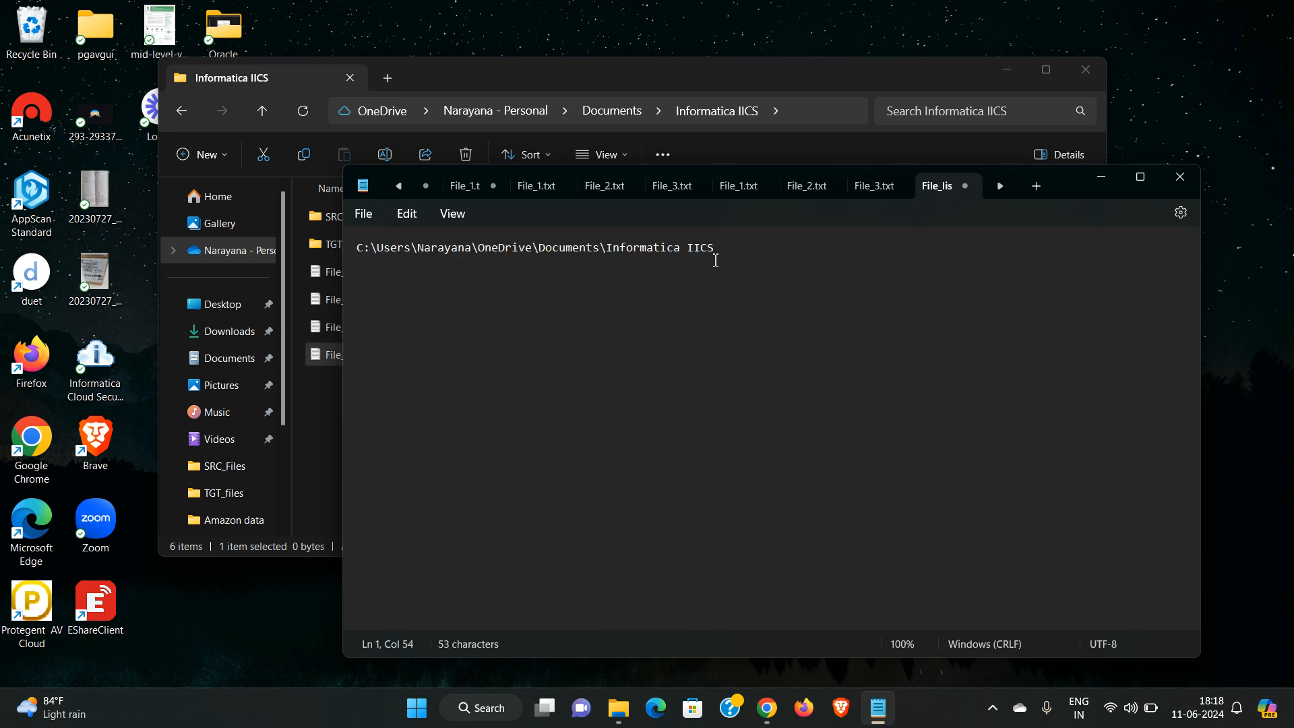
pyautogui.write('\\File_1')
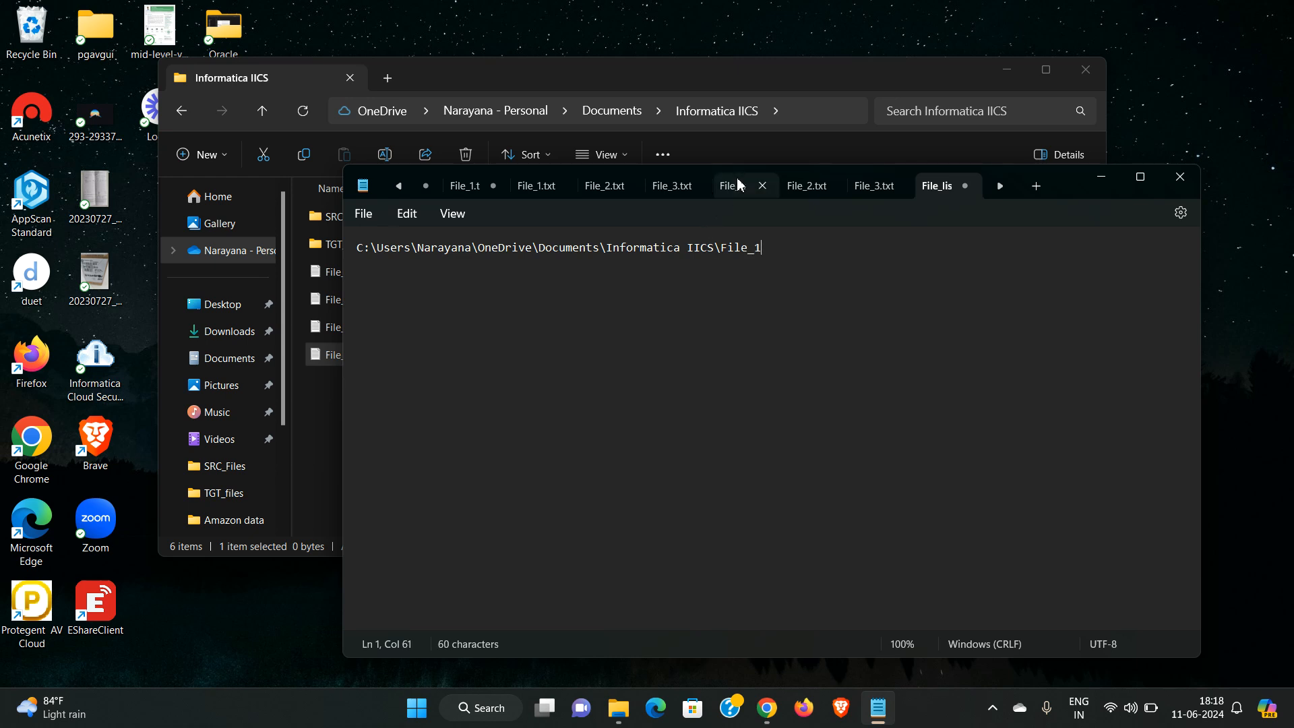
pyautogui.write('.txt')
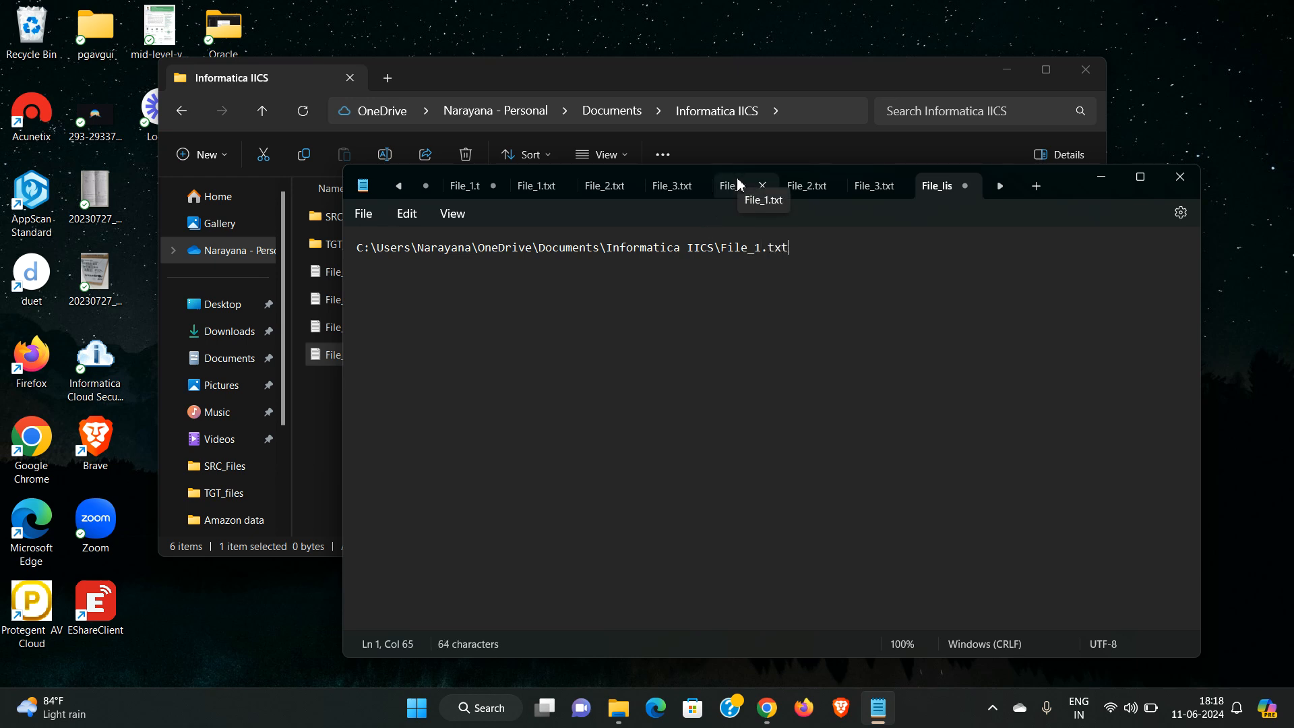
# Copy the File_1.txt path to a second line of File_list_1 and change its file name to File_2.txt.
pyautogui.click(746, 151)
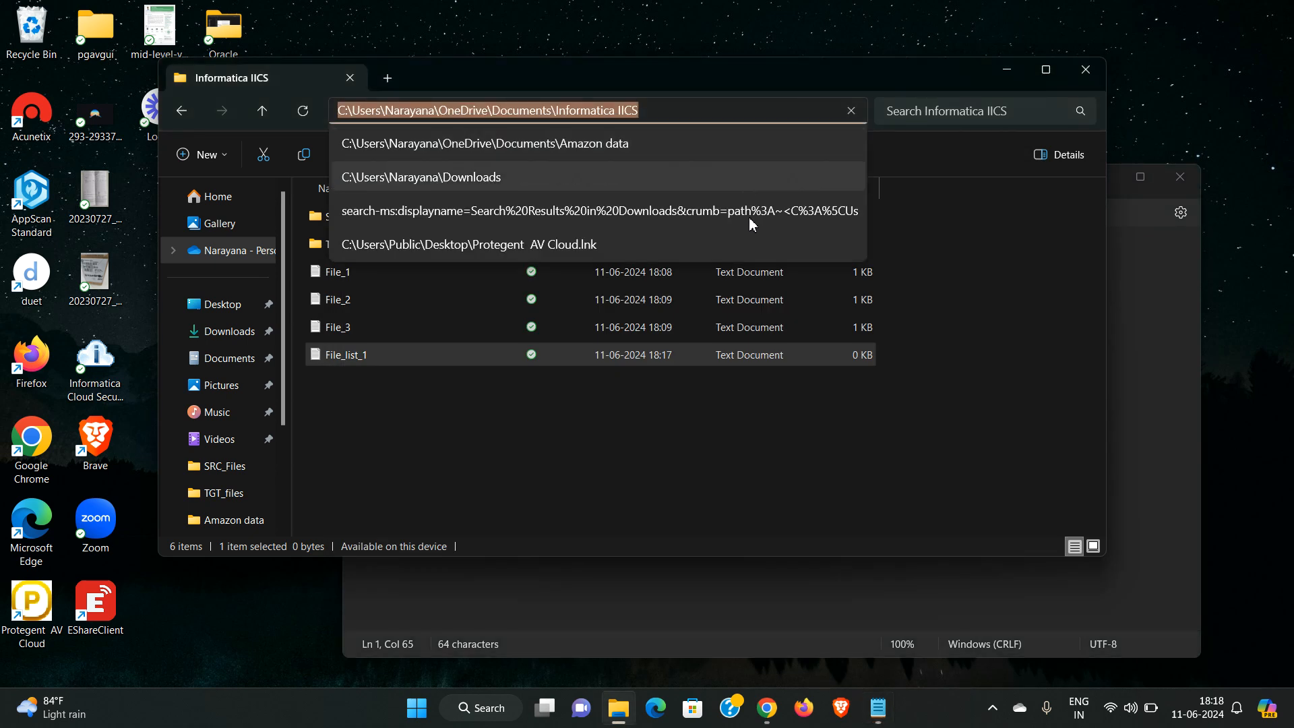
pyautogui.click(713, 477)
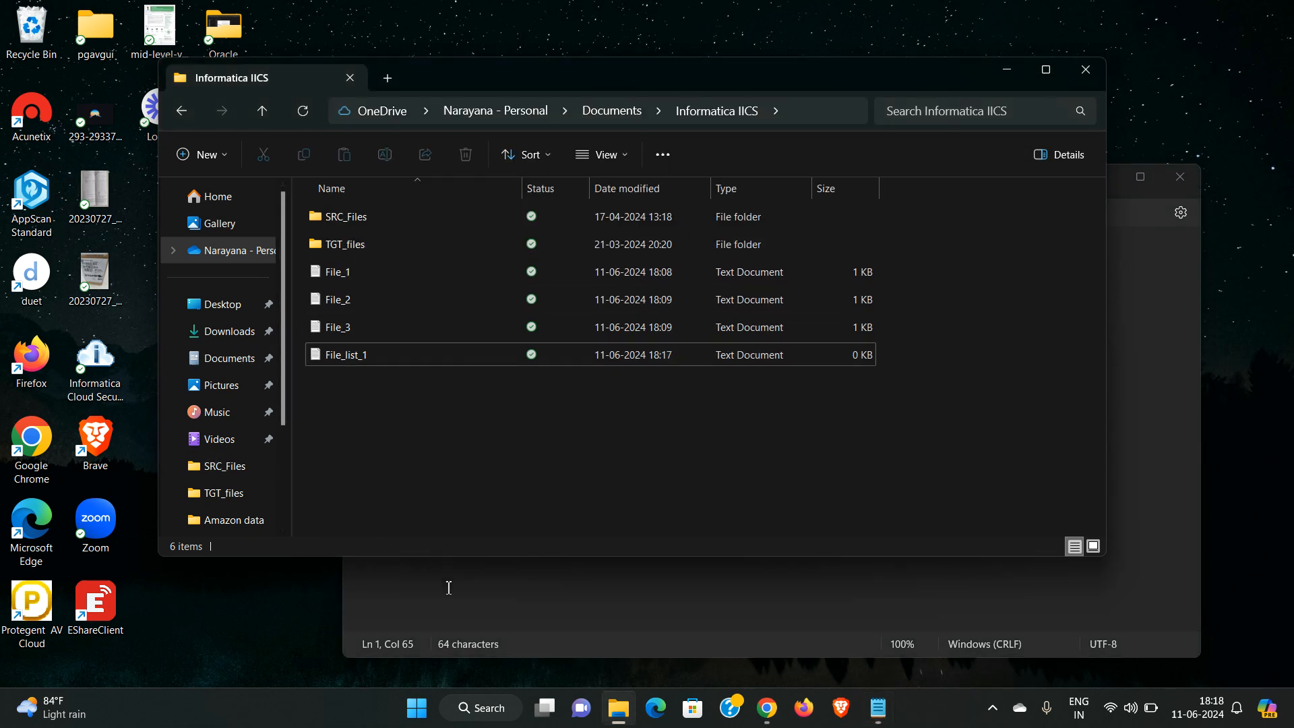
pyautogui.click(448, 587)
pyautogui.moveTo(800, 254); pyautogui.dragTo(345, 273)
pyautogui.hotkey('ctrl', 'c')
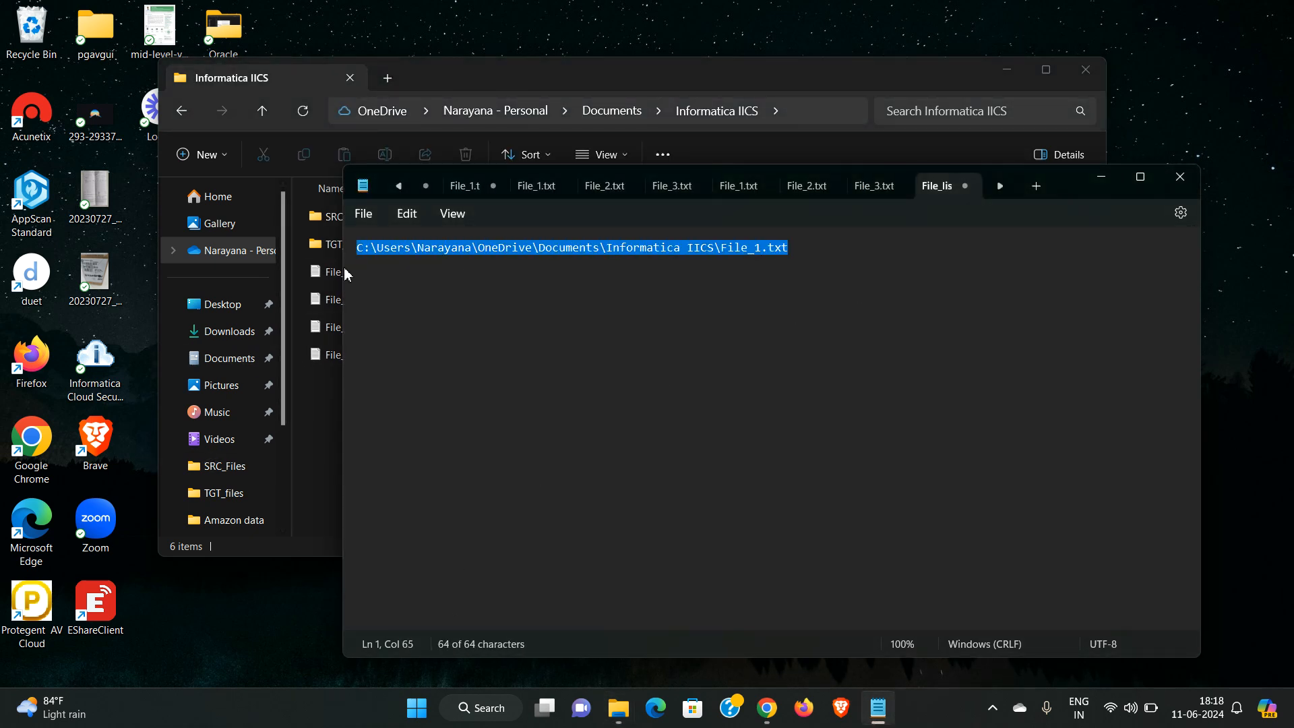
pyautogui.click(876, 258)
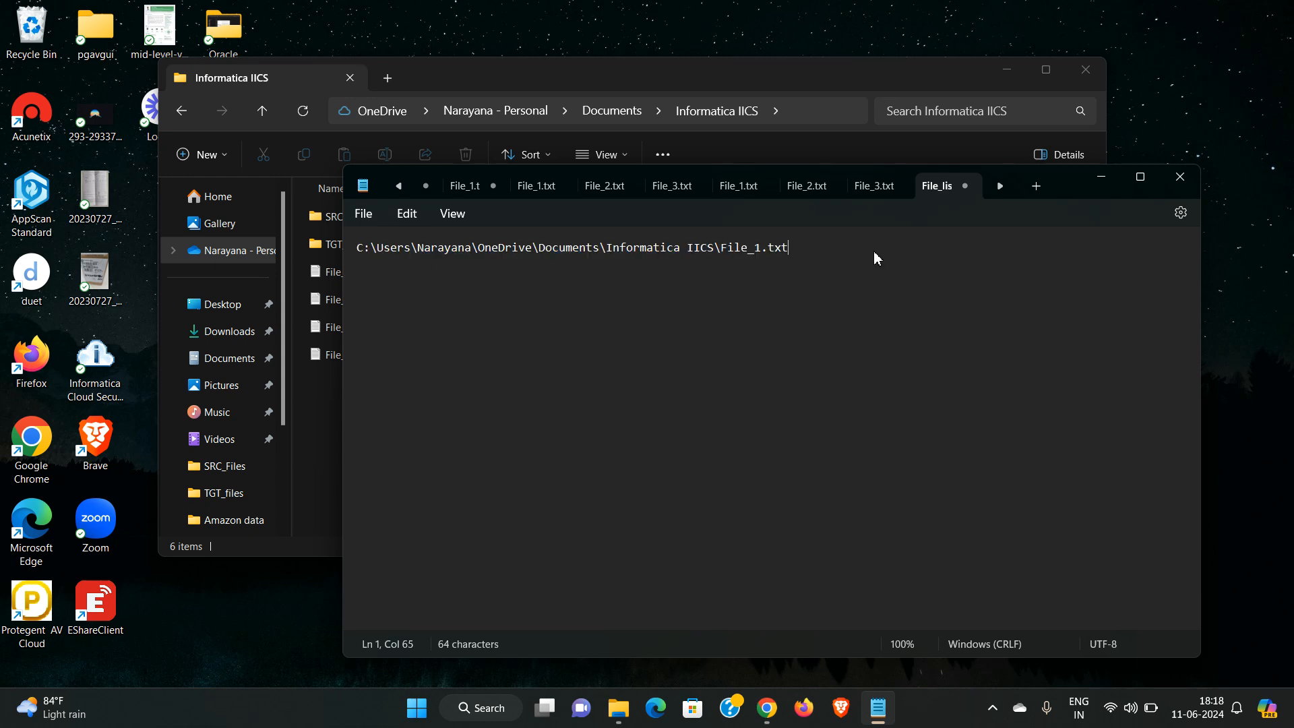
pyautogui.press('Return')
pyautogui.hotkey('ctrl', 'v')
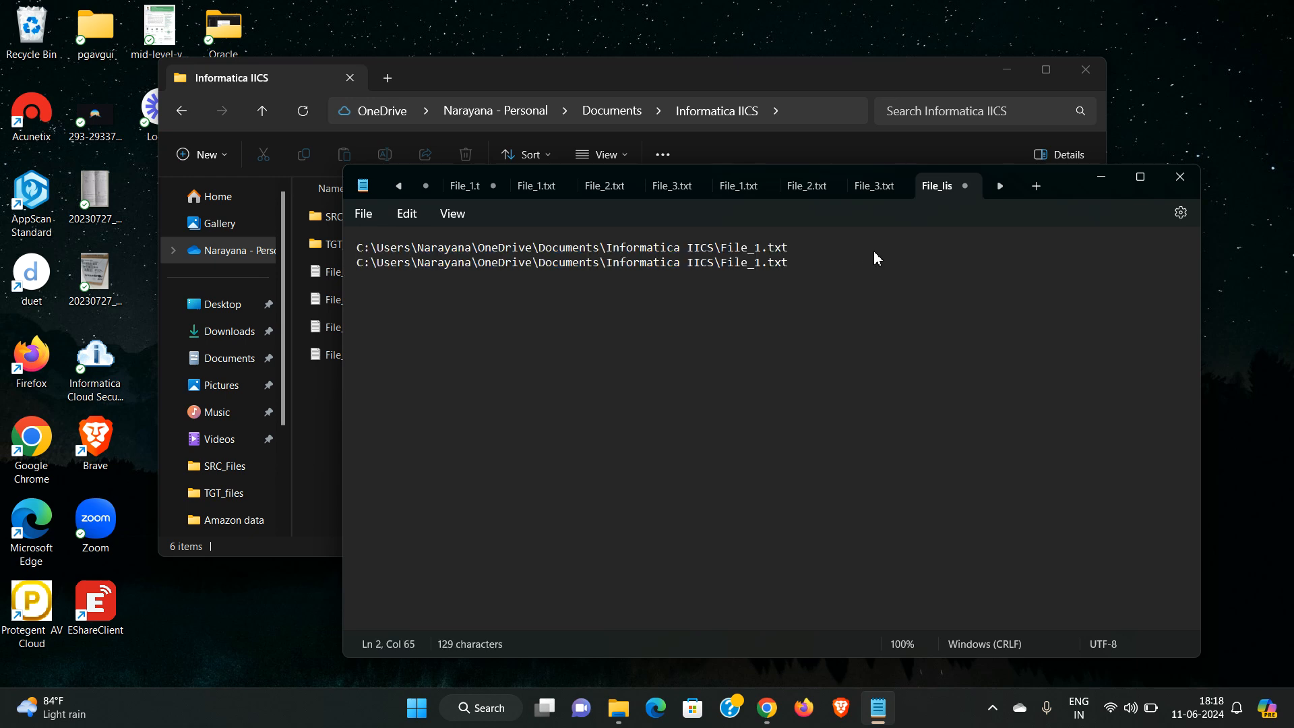
pyautogui.click(763, 264)
pyautogui.press('BackSpace')
pyautogui.write('2')
# Add a third path line for File_3.txt, then save and close File_list_1.
pyautogui.press('Return')
pyautogui.hotkey('ctrl', 'v')
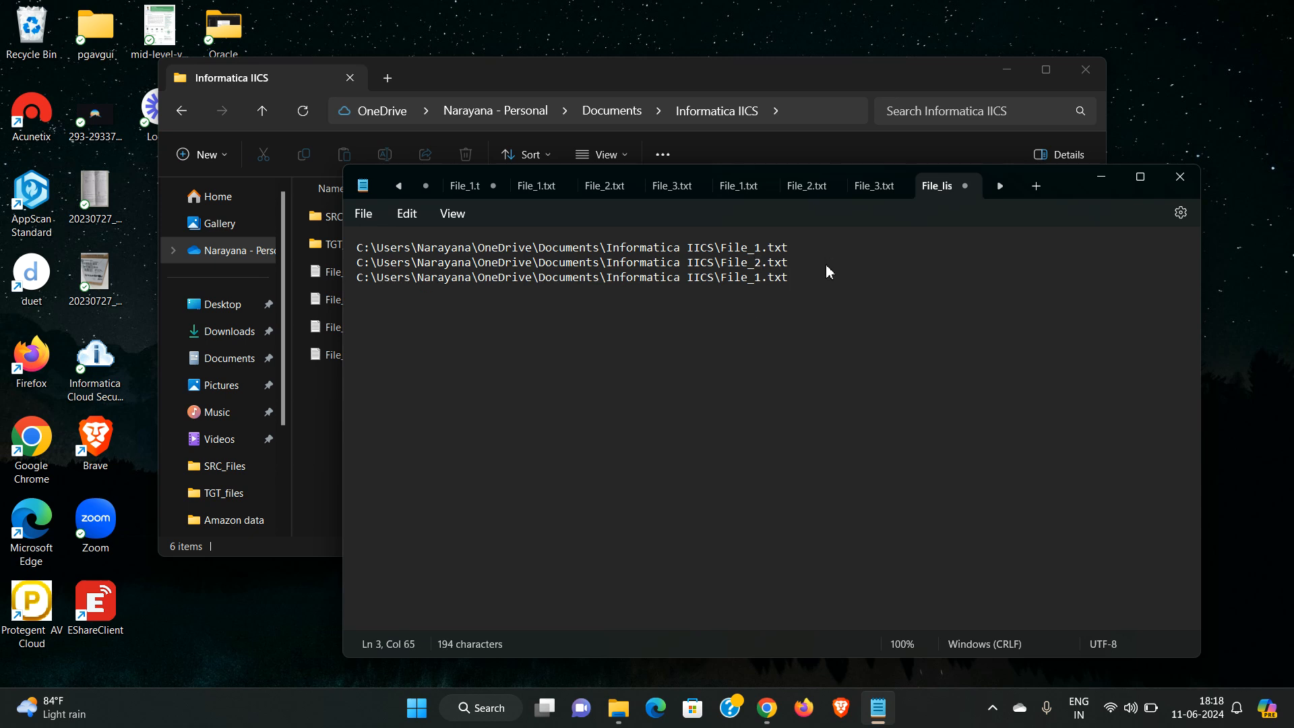
pyautogui.click(762, 278)
pyautogui.press('BackSpace')
pyautogui.write('3')
pyautogui.hotkey('ctrl', 's')
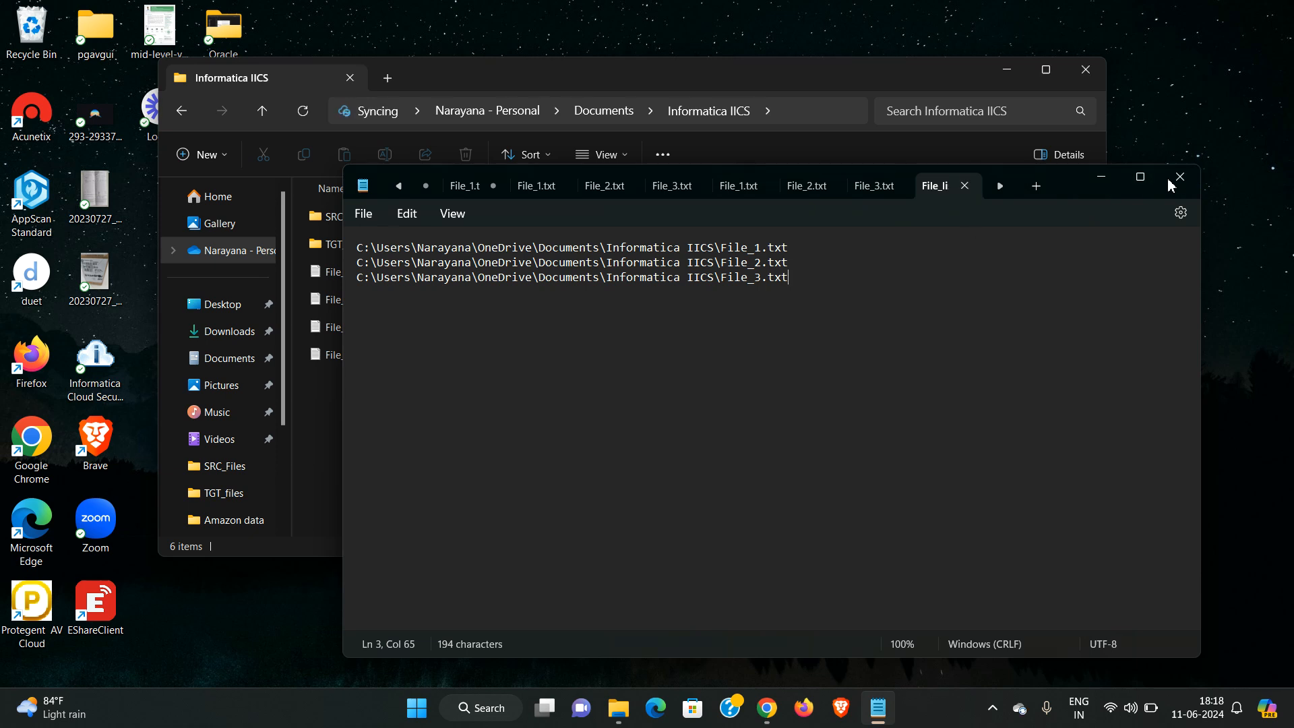
pyautogui.click(1178, 177)
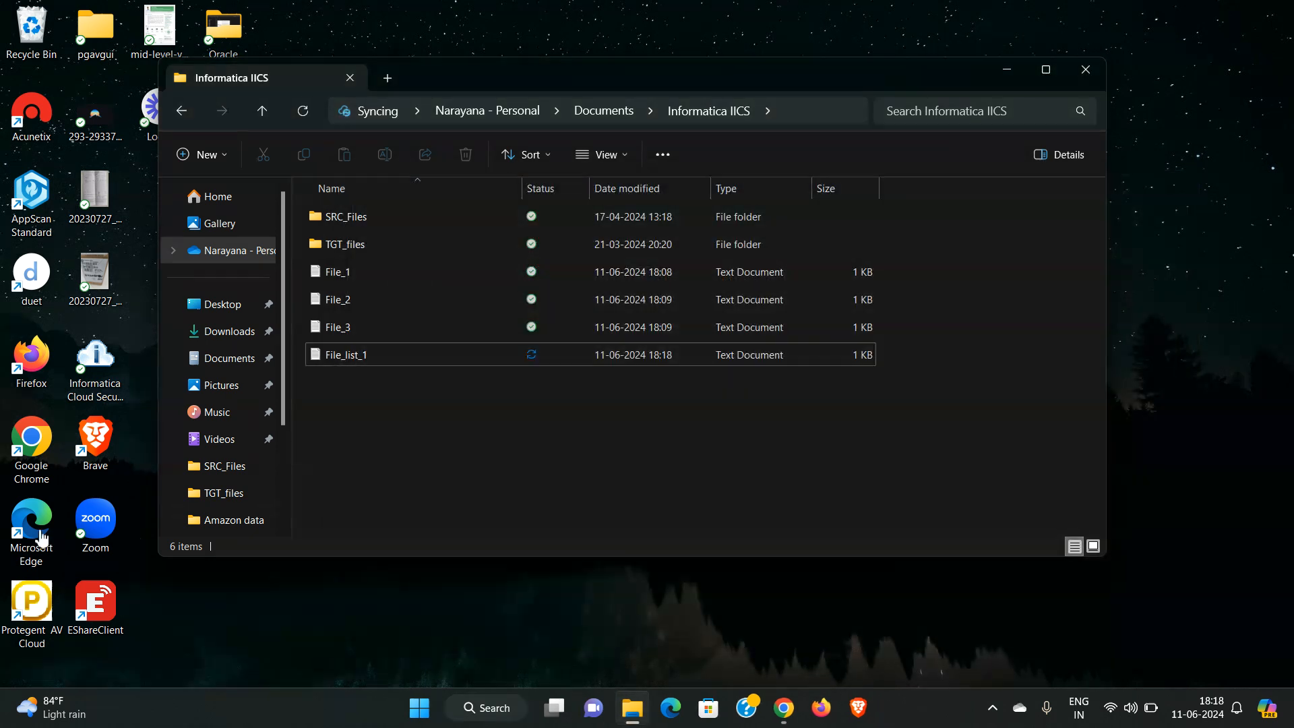
# Reopen File_list_1 to check its three file paths, and close it.
pyautogui.click(381, 353)
pyautogui.doubleClick(381, 354)
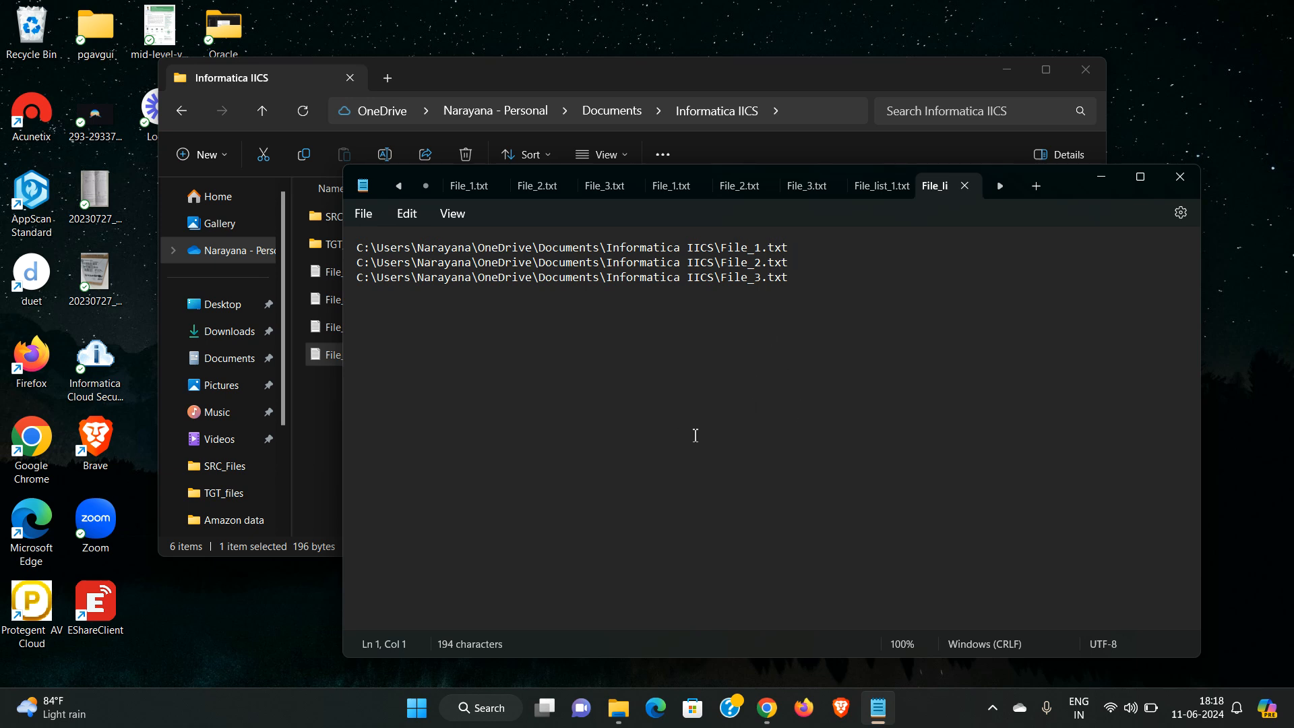
pyautogui.click(1181, 179)
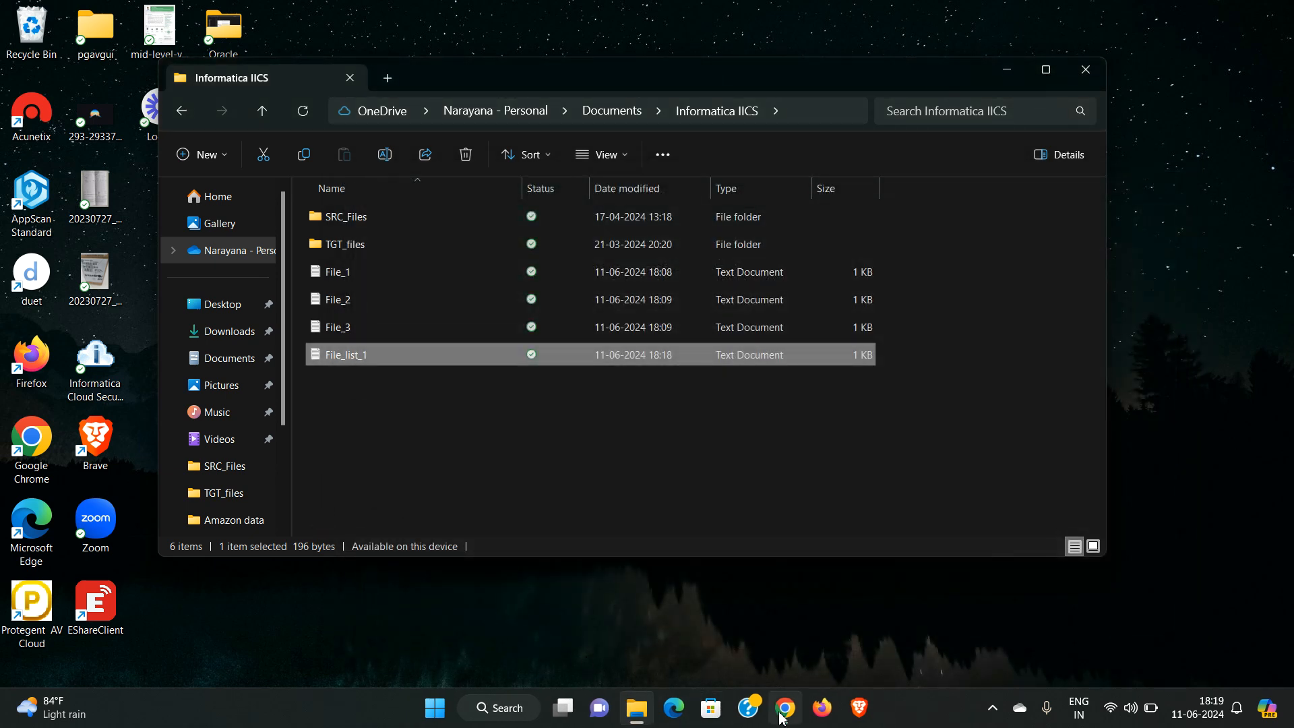
# Switch to Informatica Data Integration in Chrome and close Mapping3, discarding its unsaved changes.
pyautogui.click(781, 707)
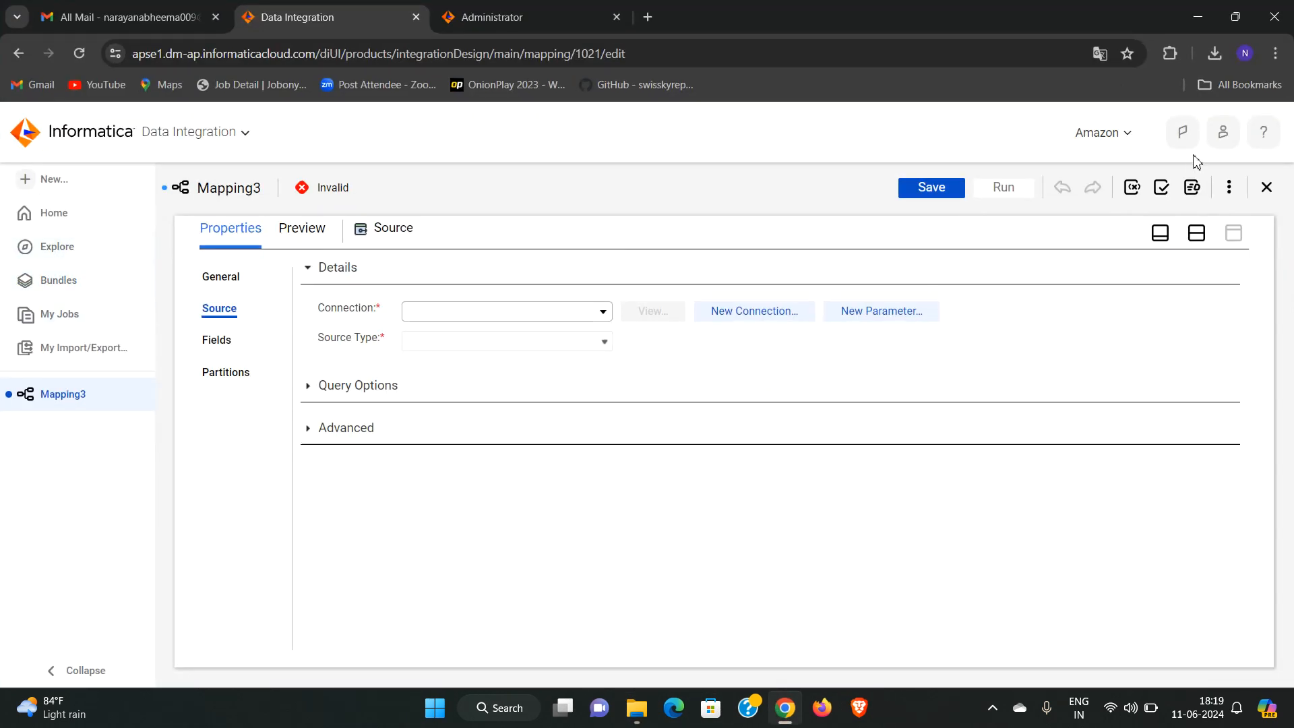
pyautogui.click(1266, 187)
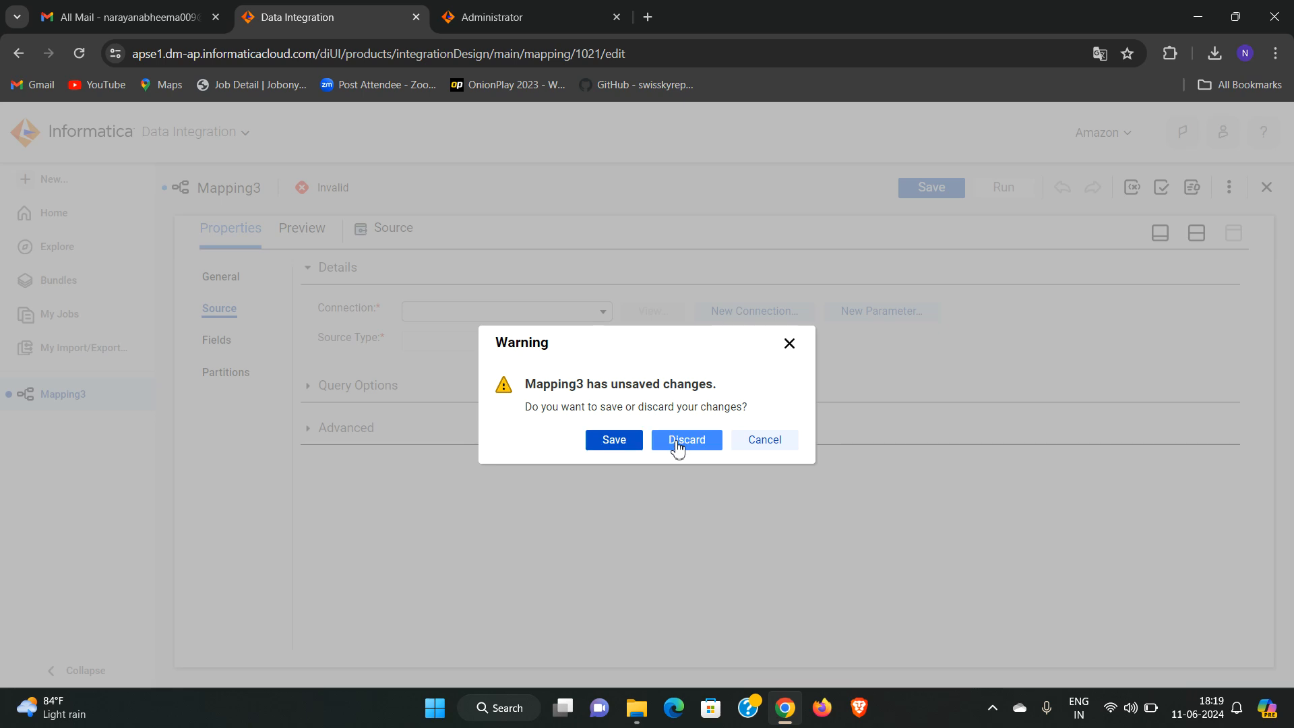
pyautogui.click(677, 446)
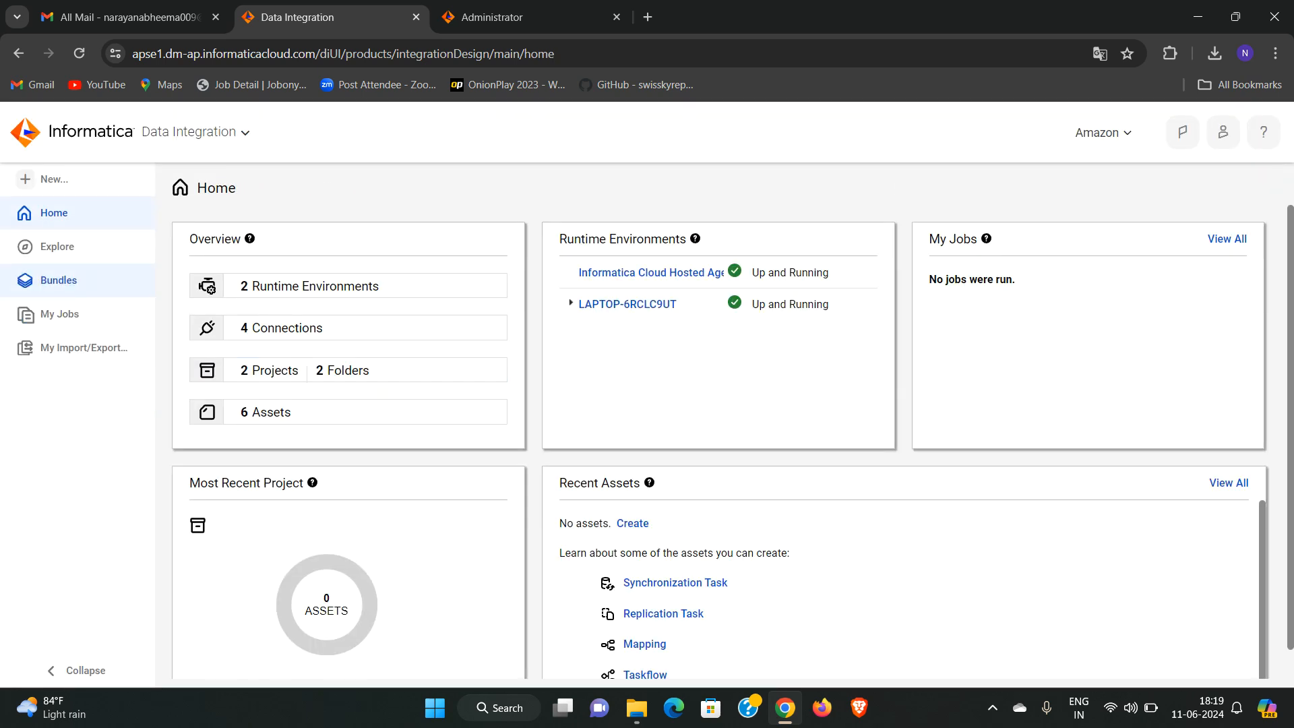
# Create a new blank mapping asset of the Mapping type.
pyautogui.click(50, 181)
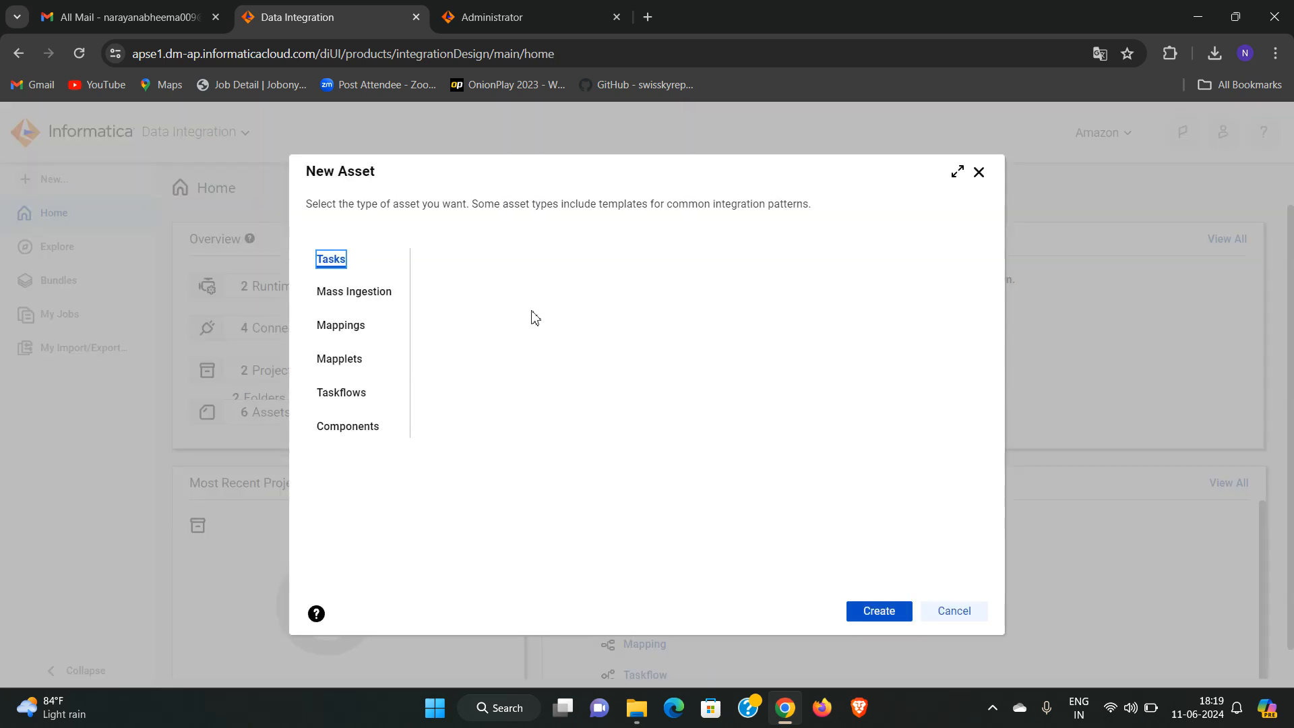
pyautogui.click(355, 330)
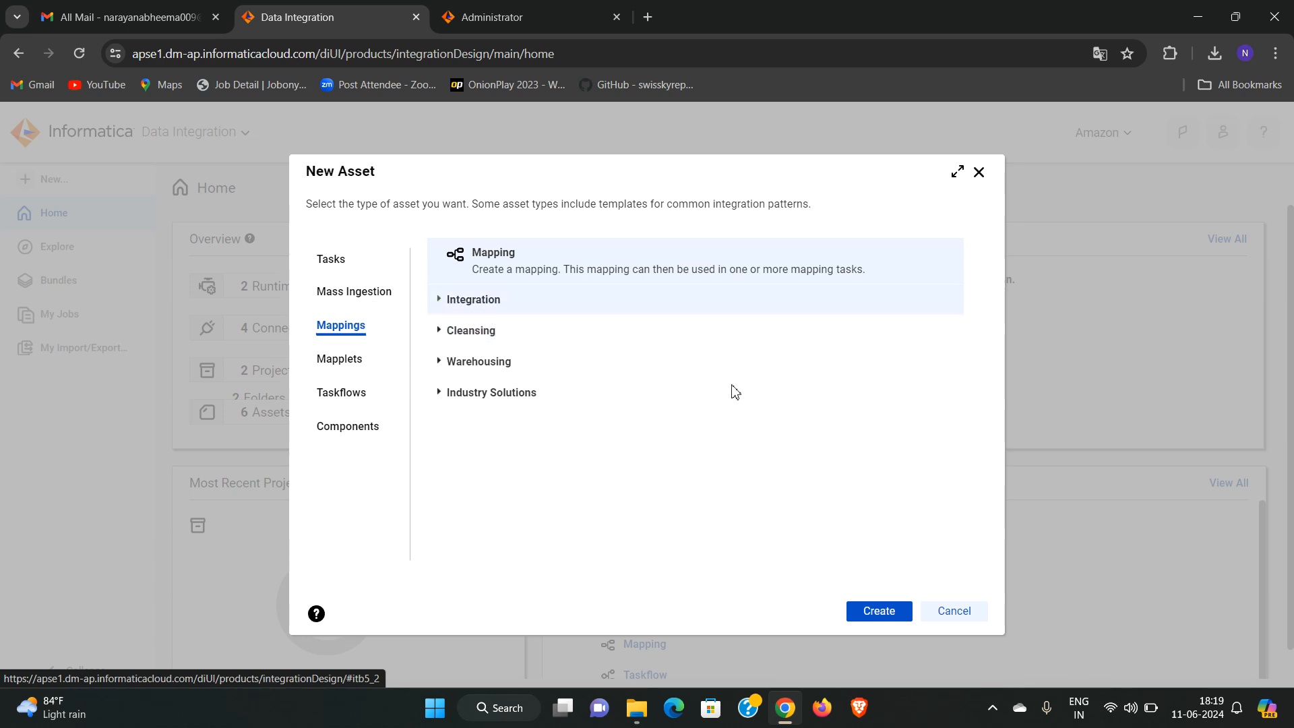
pyautogui.click(884, 610)
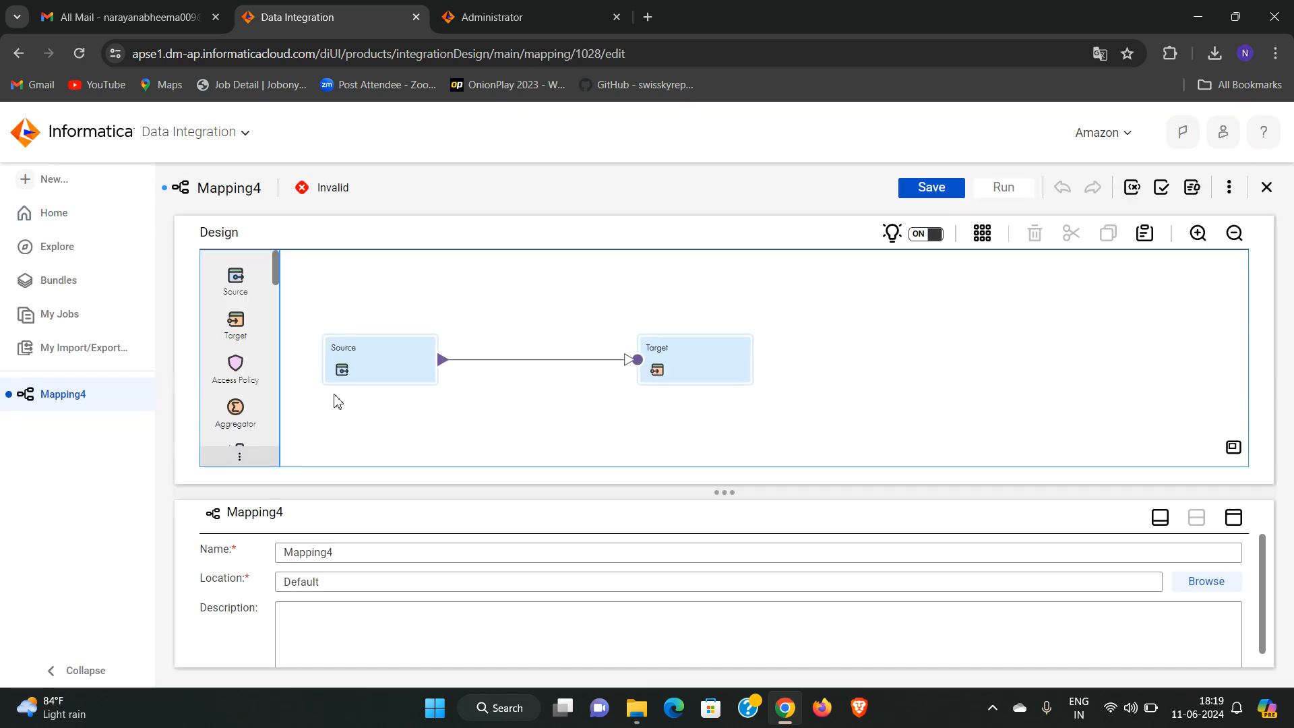
# Rename the mapping's Source transformation as Src_file.
pyautogui.click(391, 375)
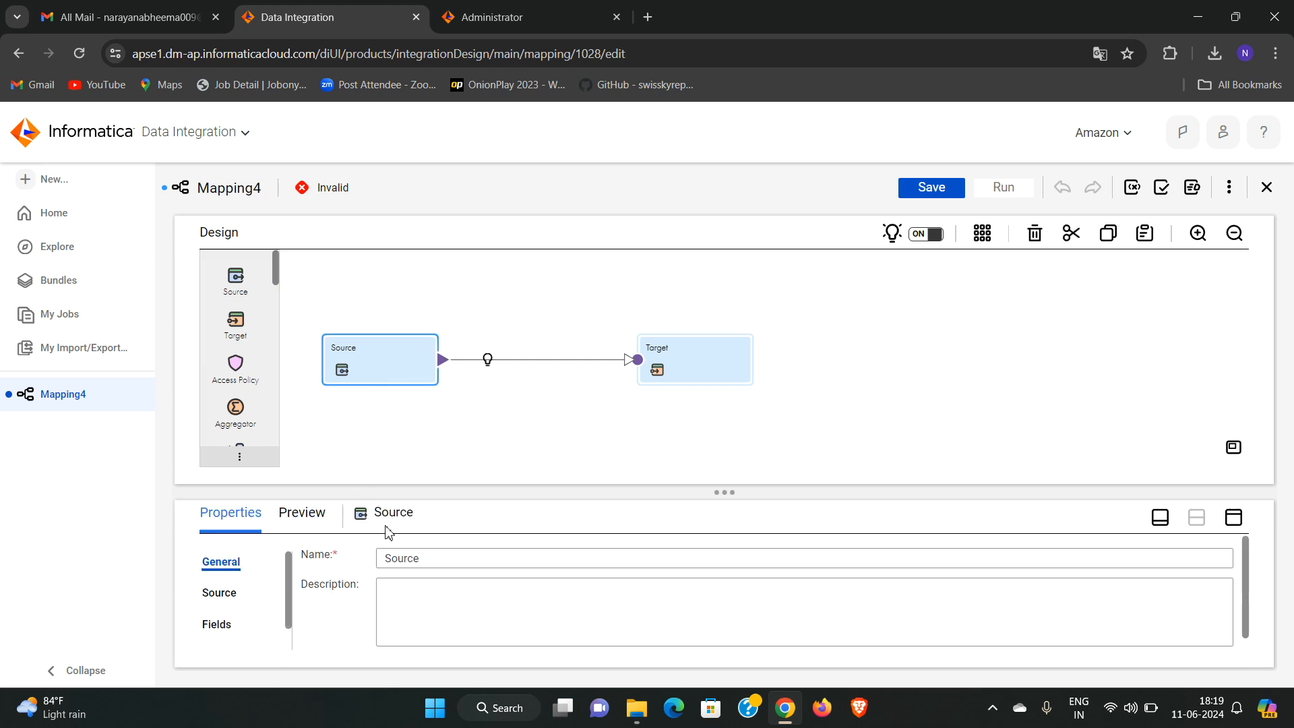
pyautogui.click(427, 558)
pyautogui.doubleClick(427, 559)
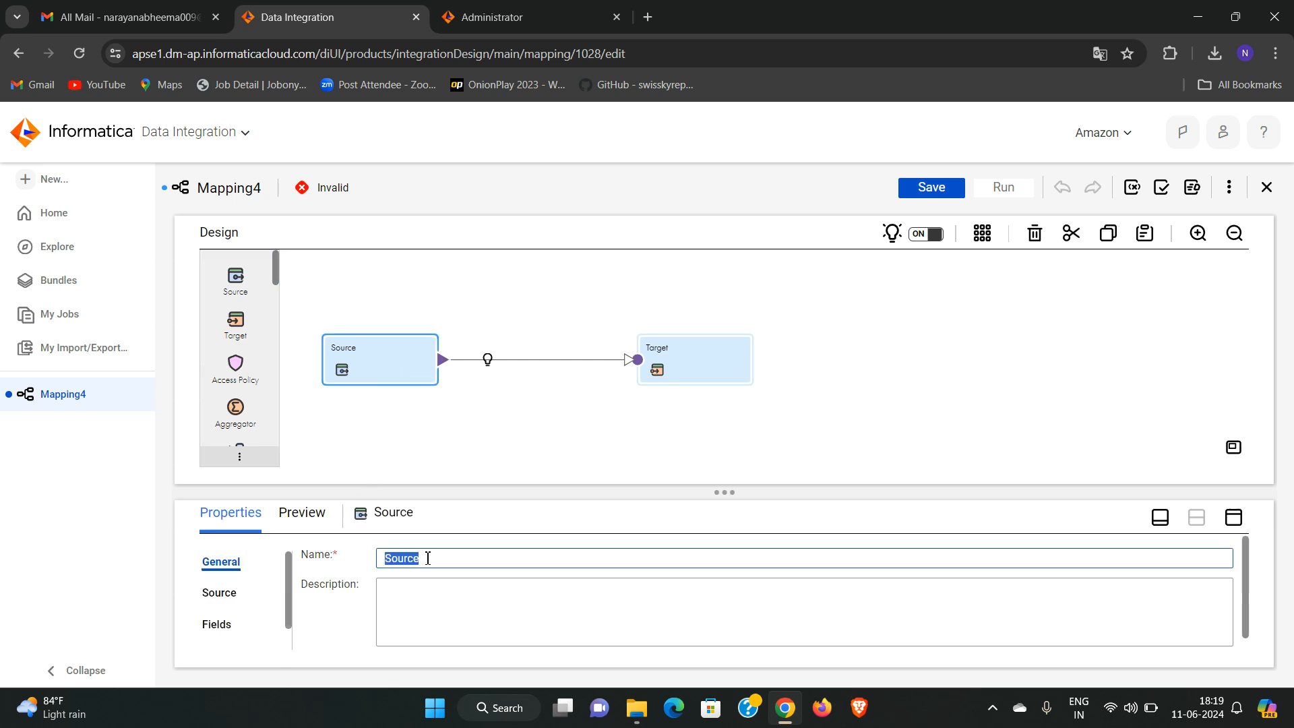
pyautogui.write('Src_file')
pyautogui.click(492, 448)
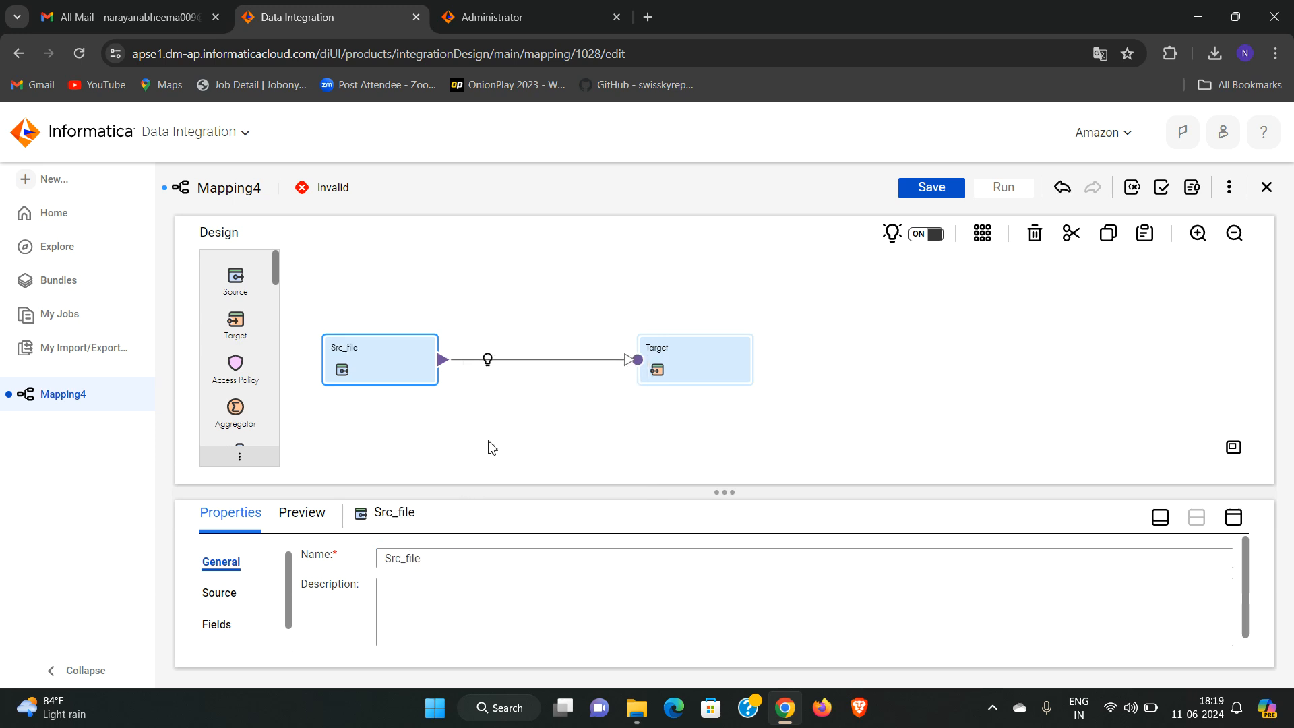
# Assign the Connection_local flat file connection to Src_file and set its source type to File List.
pyautogui.click(221, 594)
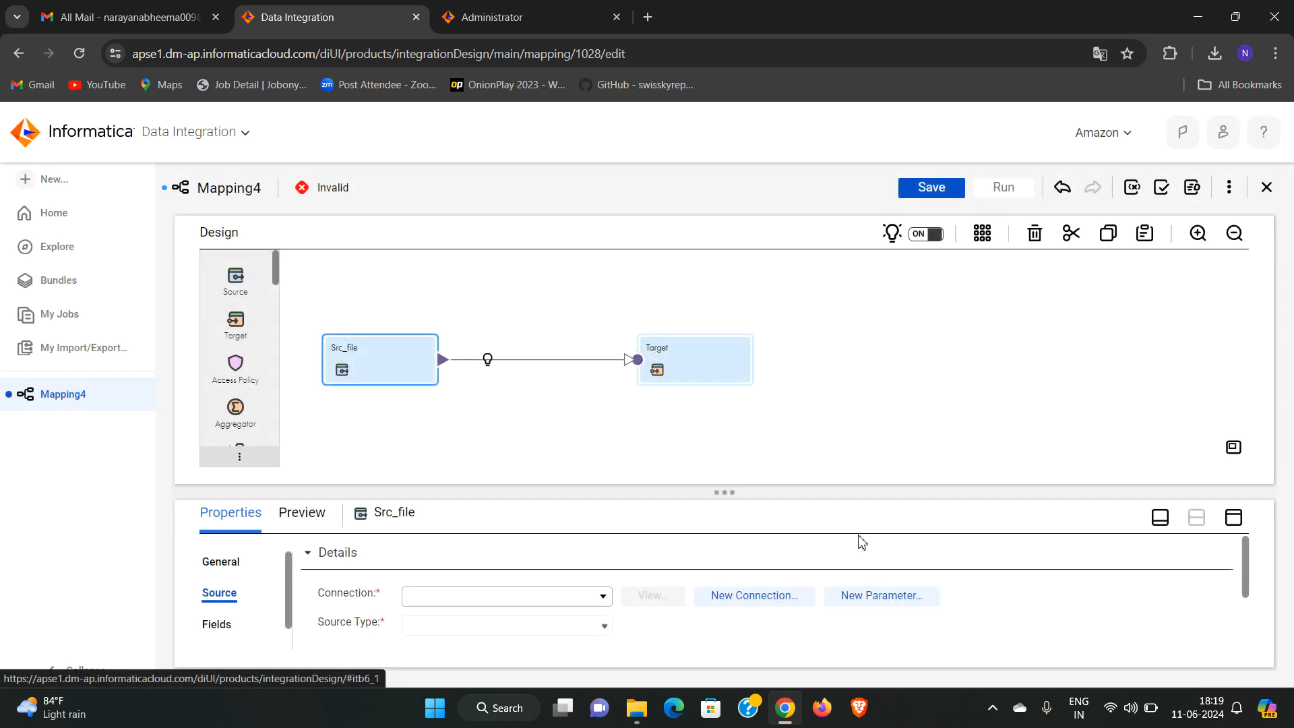
pyautogui.click(1233, 517)
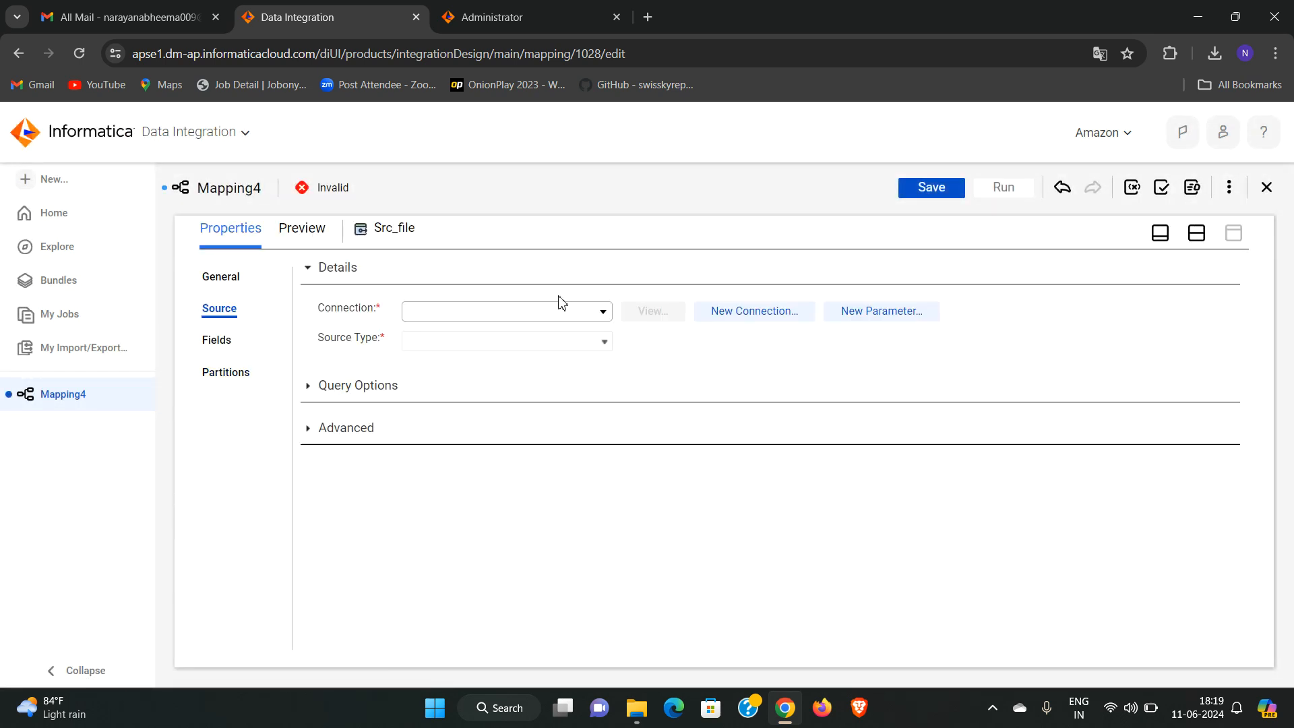
pyautogui.click(558, 317)
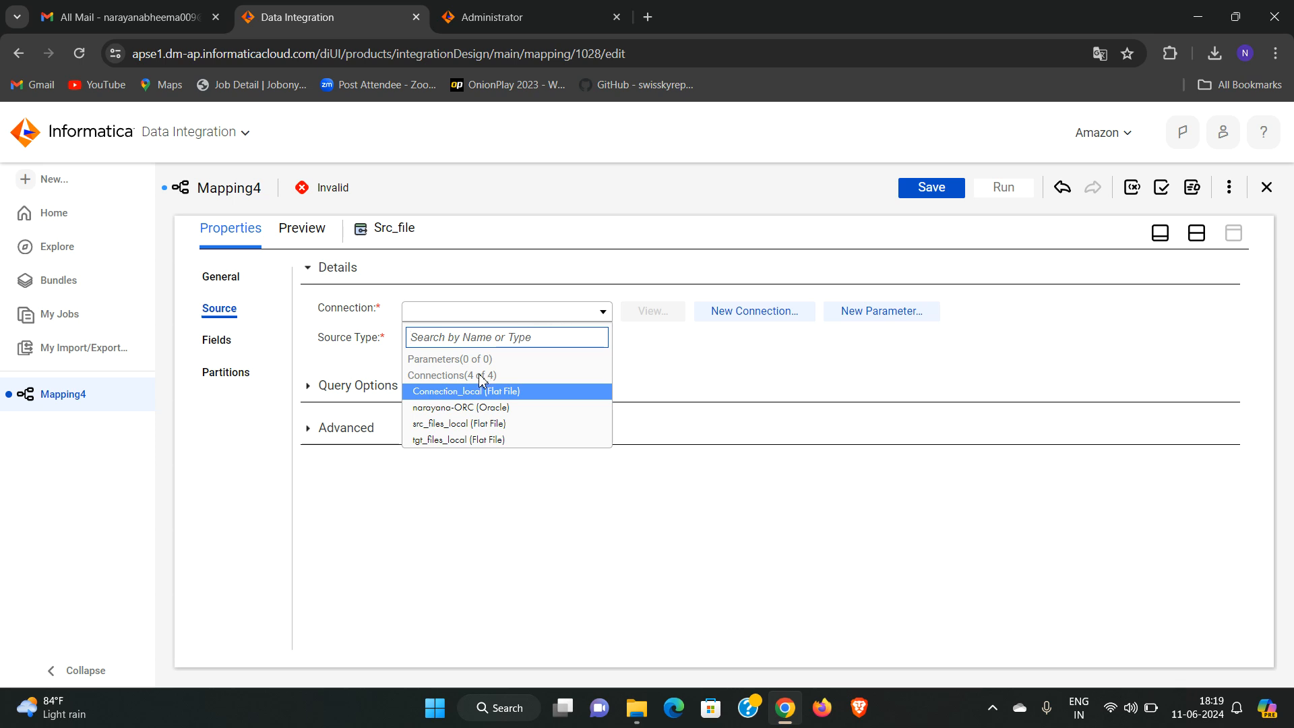
pyautogui.click(511, 395)
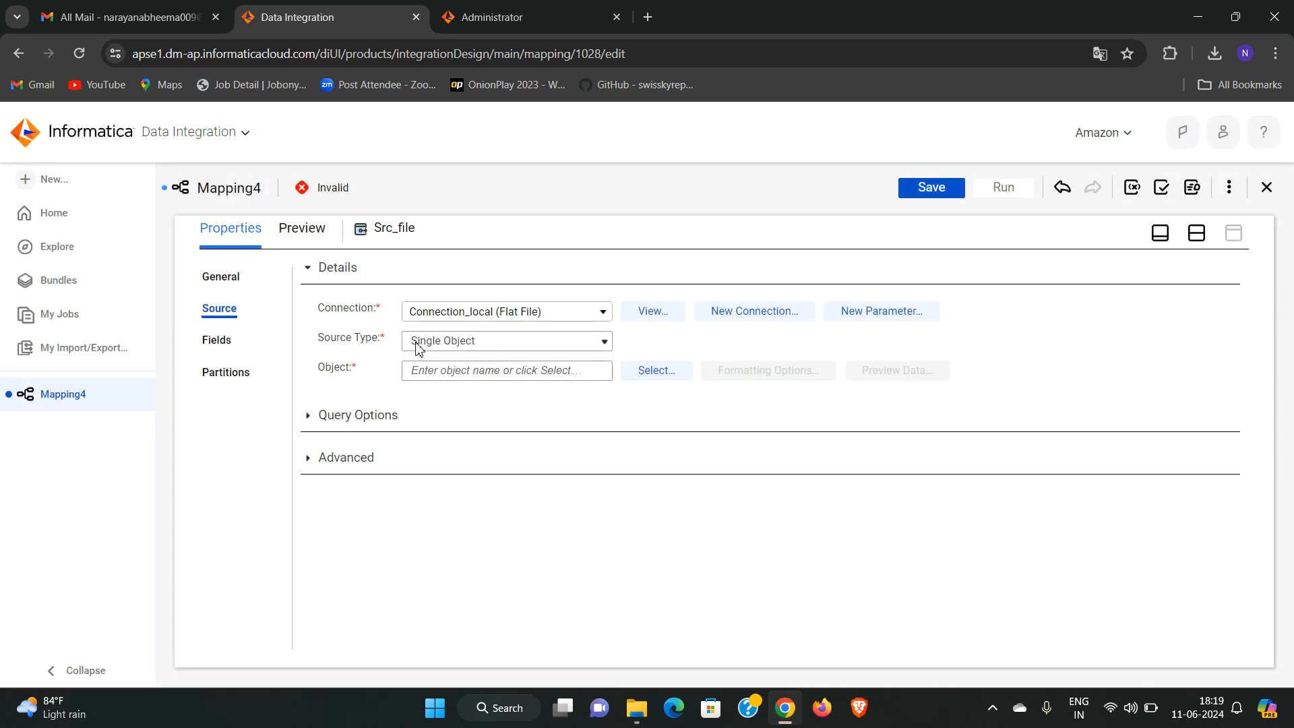
pyautogui.click(509, 342)
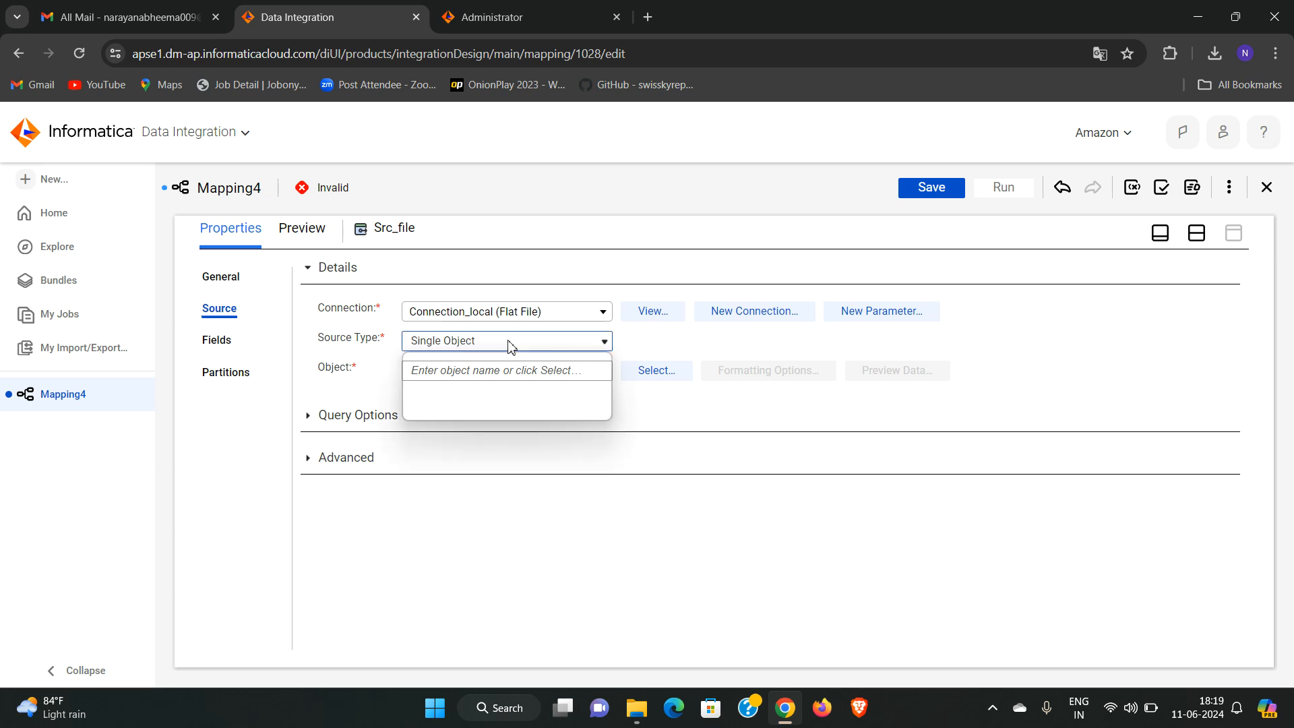
pyautogui.click(450, 385)
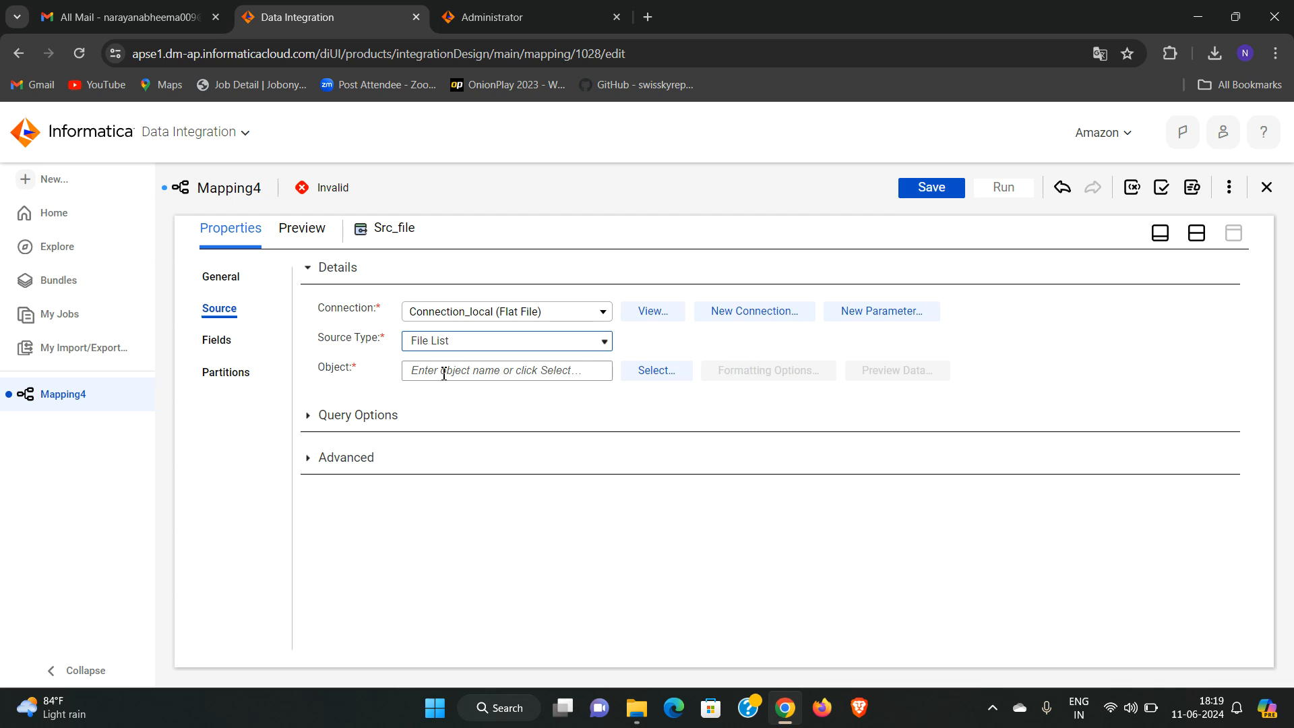
# Choose File_list_1.txt as the source object of Src_file.
pyautogui.click(661, 381)
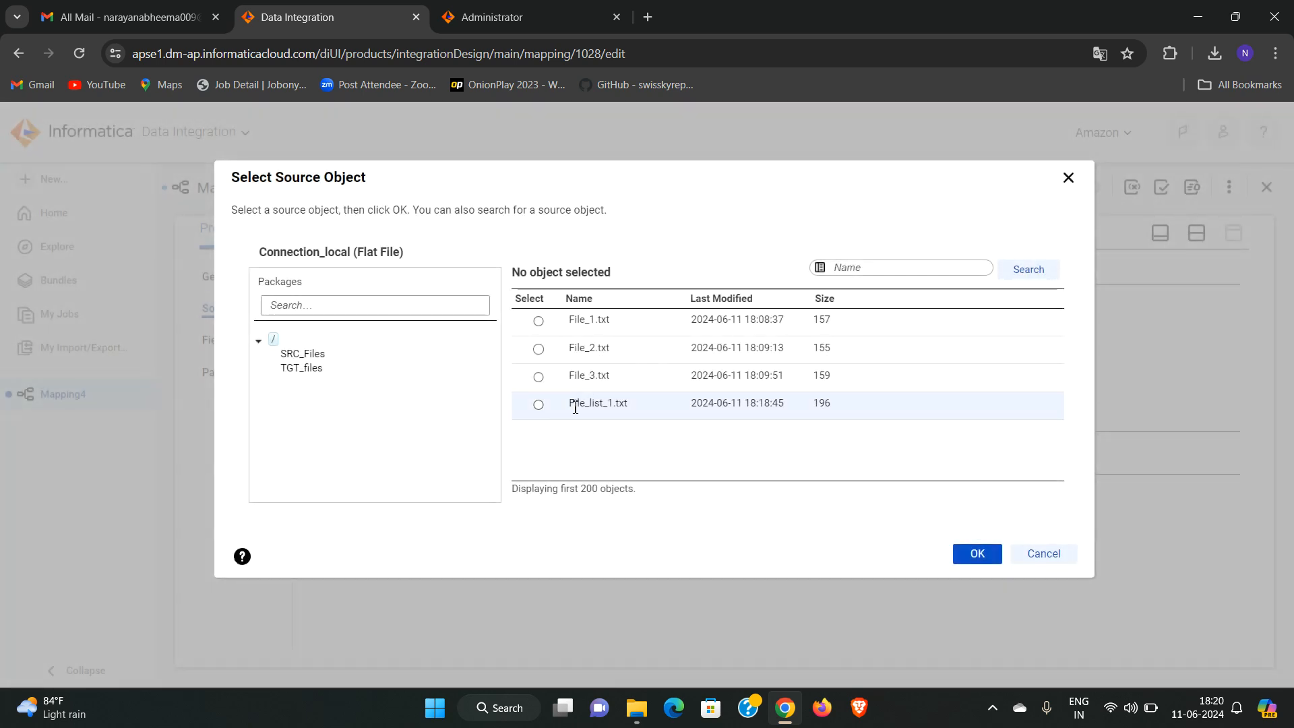
pyautogui.click(538, 406)
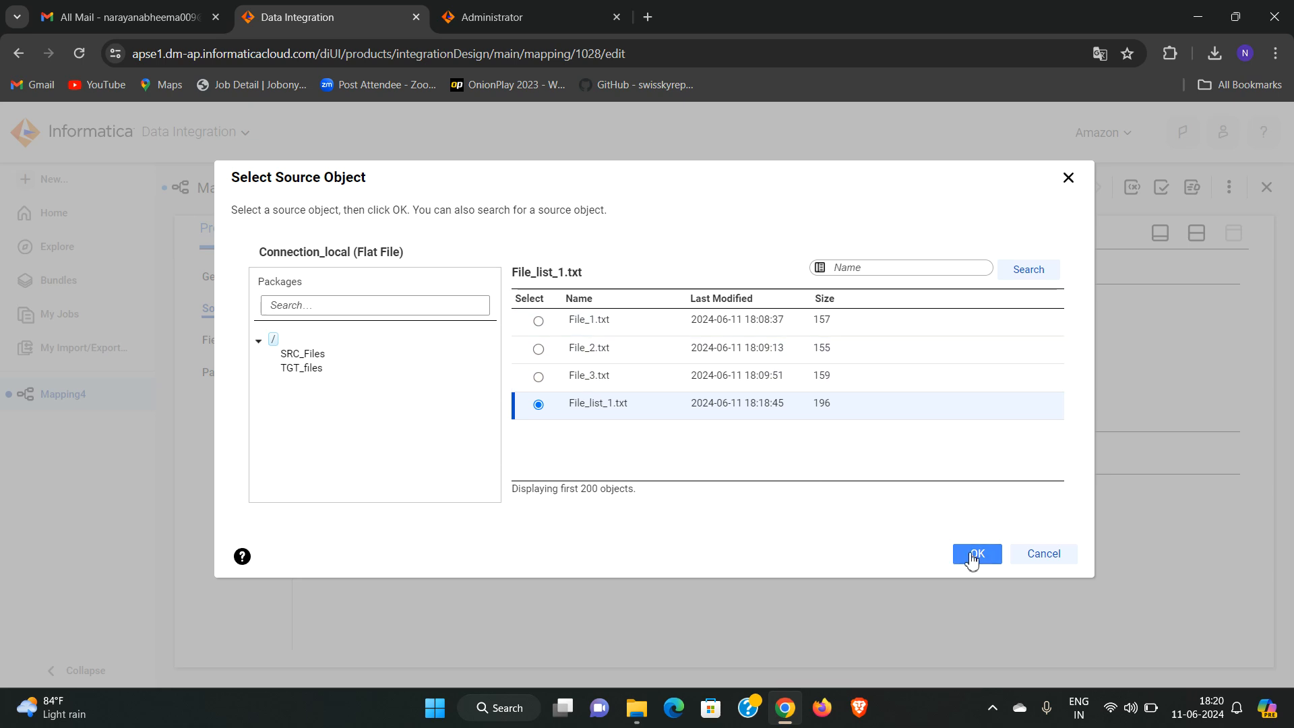
pyautogui.click(973, 557)
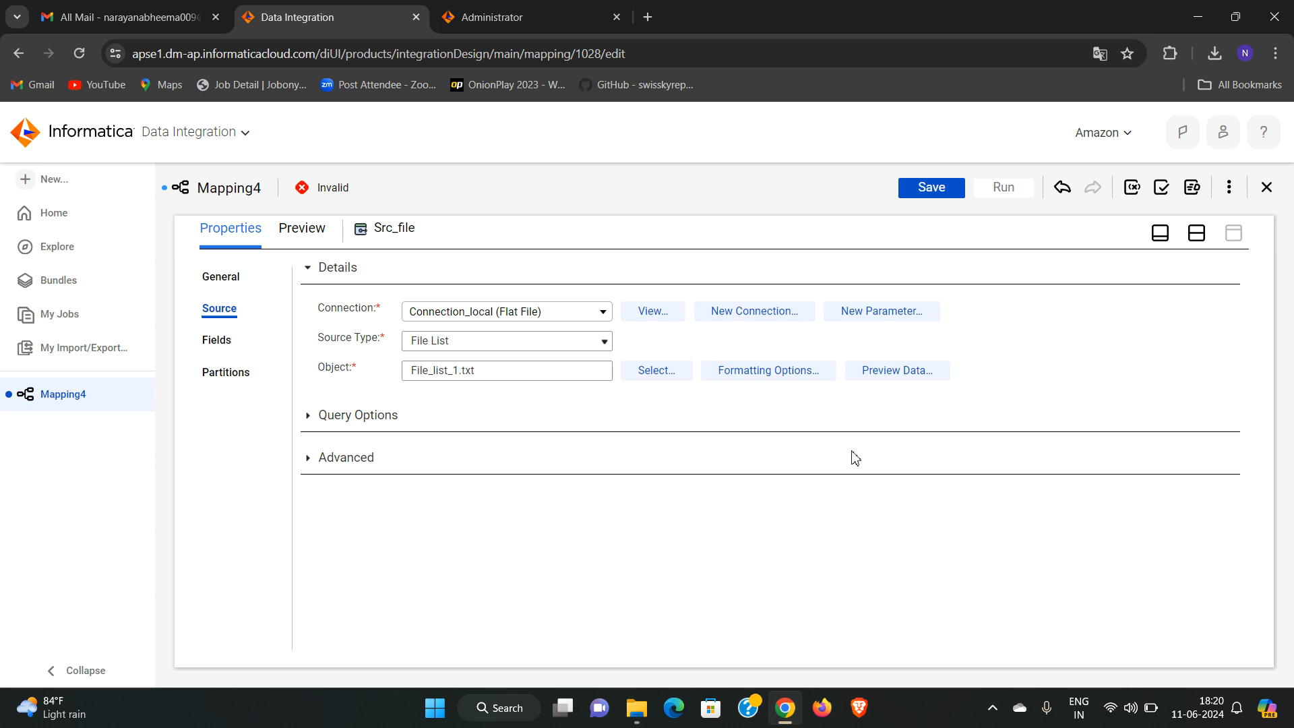
# Rename the mapping's Target transformation as tgt_file_tgt.
pyautogui.click(1197, 233)
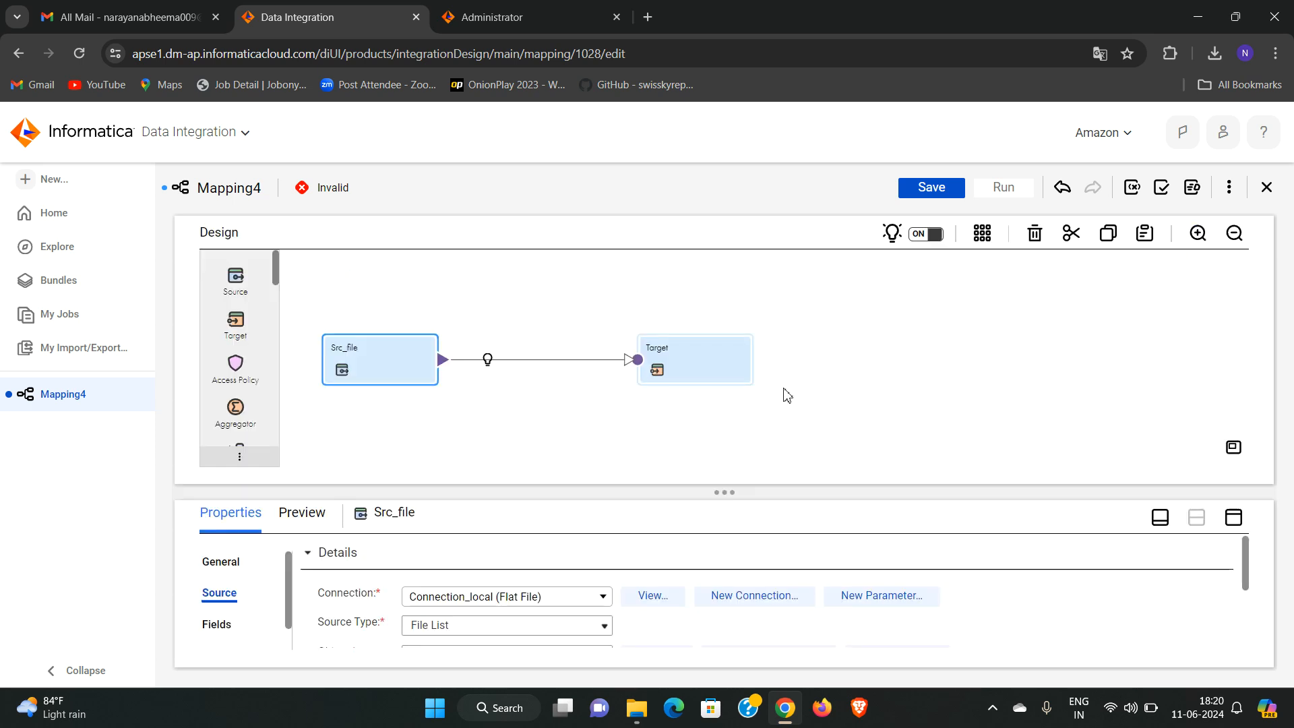
pyautogui.click(684, 373)
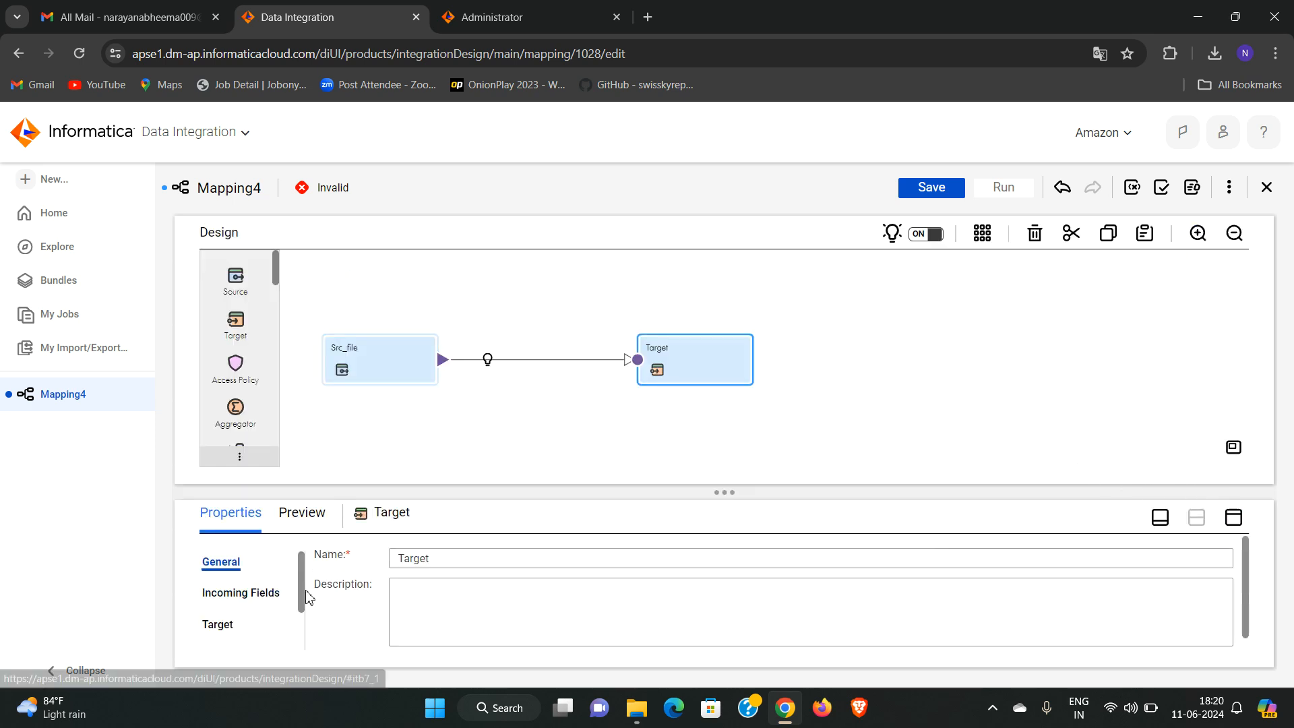
pyautogui.doubleClick(435, 558)
pyautogui.write('tgt')
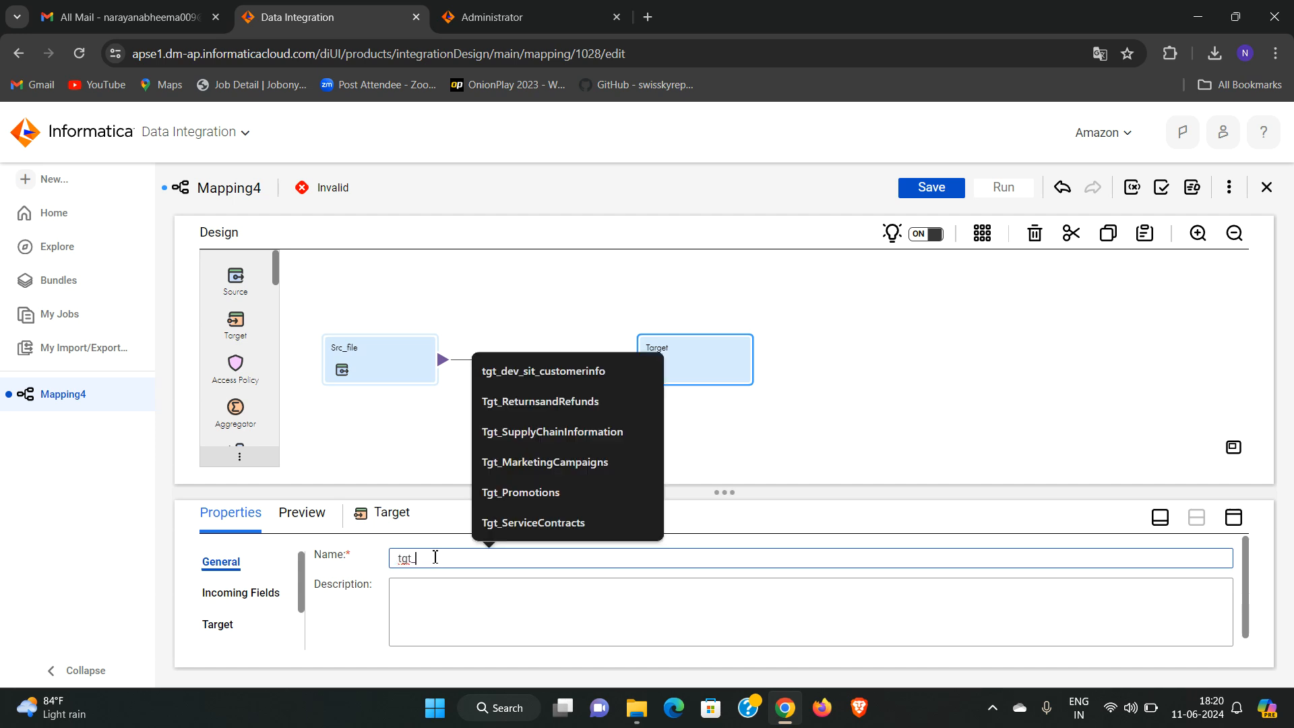
pyautogui.write('_file')
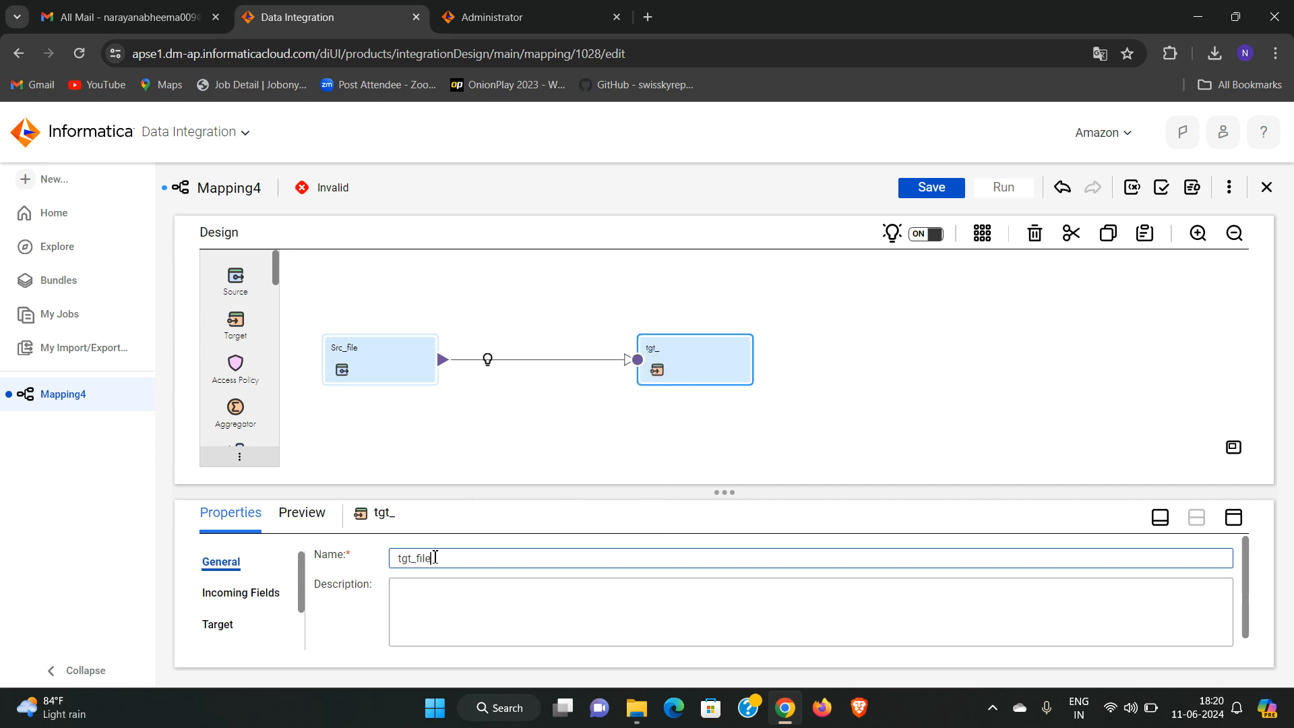
pyautogui.write('_tgt')
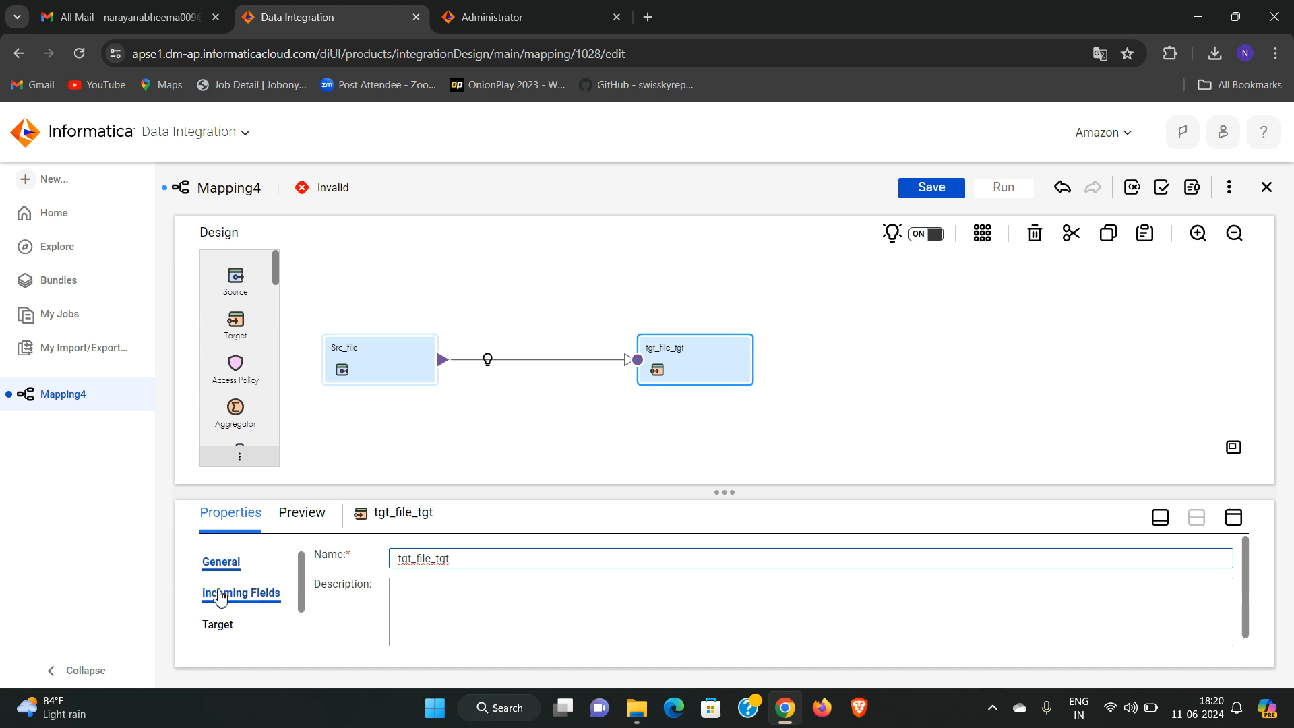
# Assign the Connection_local flat file connection to the tgt_file_tgt target.
pyautogui.click(216, 625)
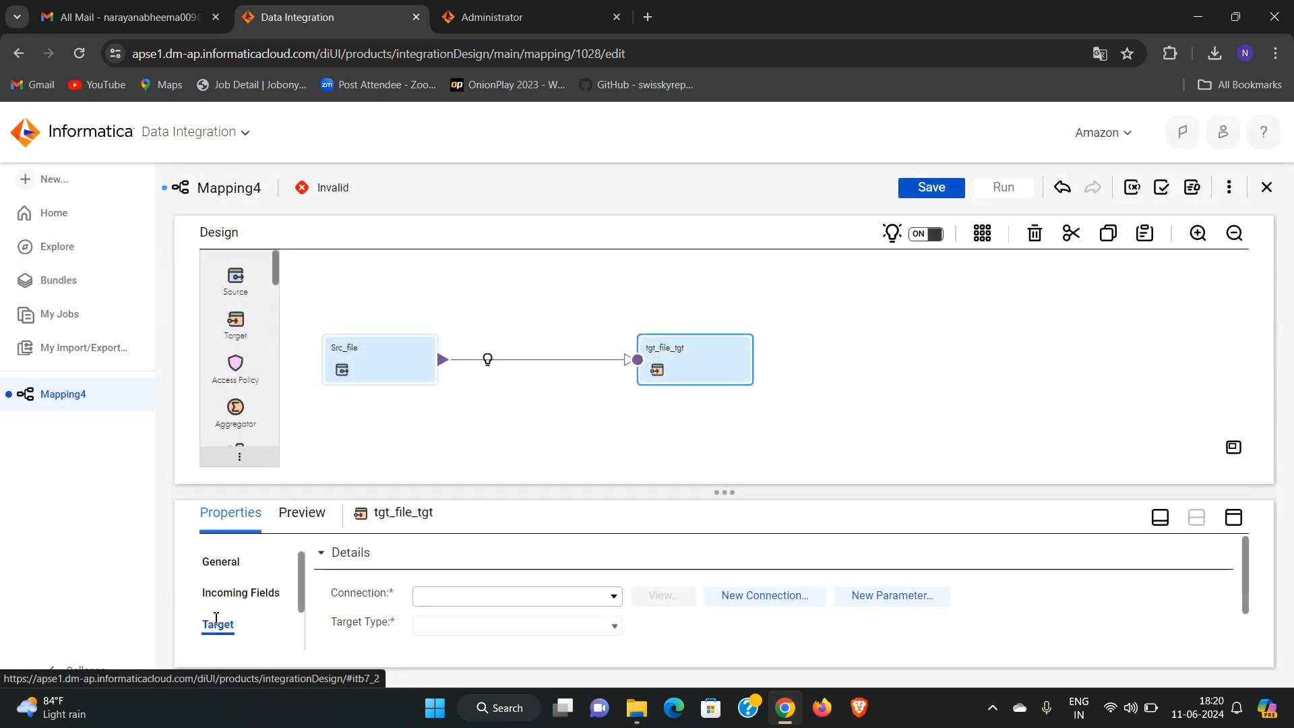
pyautogui.click(525, 607)
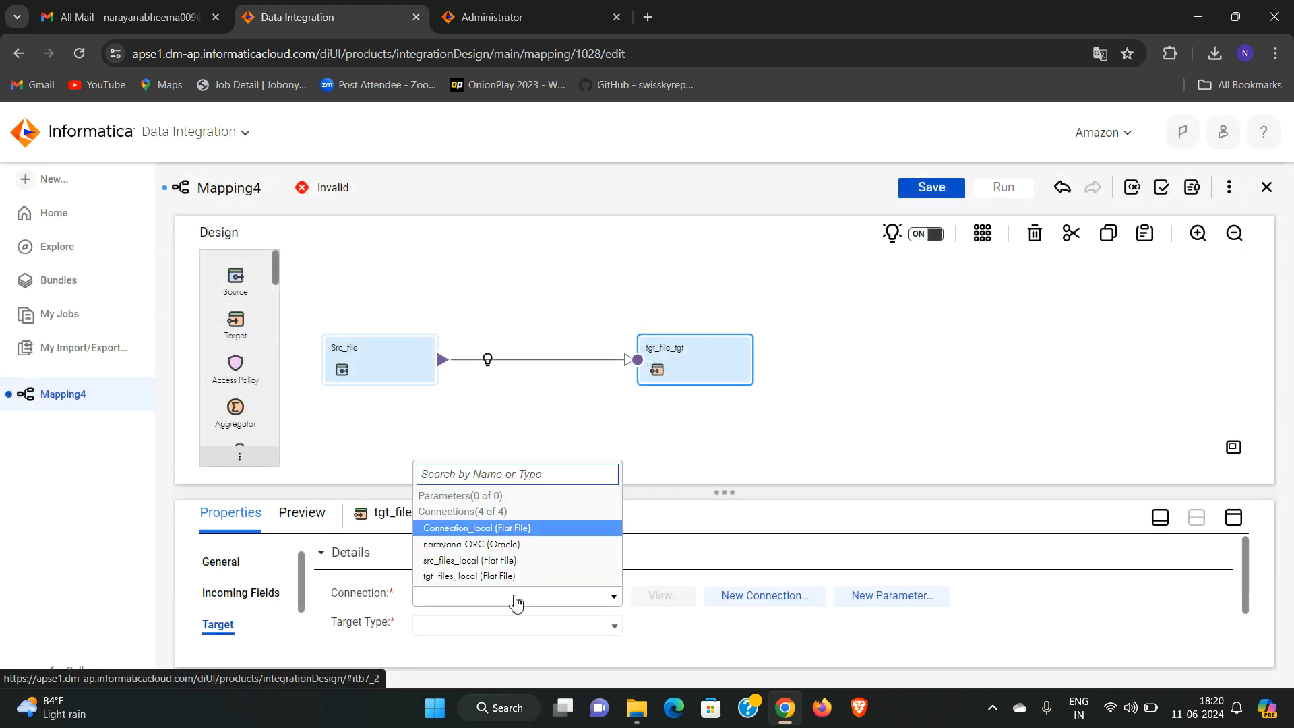
pyautogui.click(510, 531)
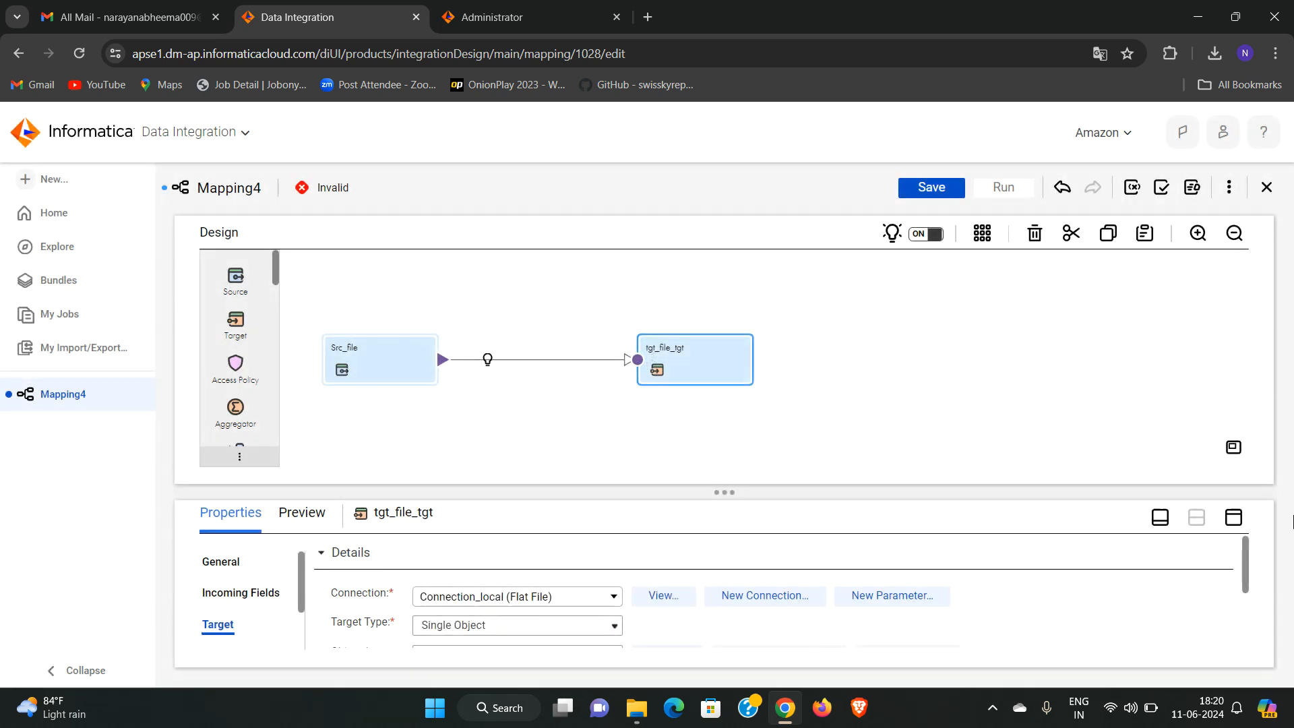
# Set the target object to be created new at runtime with the static file name File_list_tgt.txt.
pyautogui.click(1233, 518)
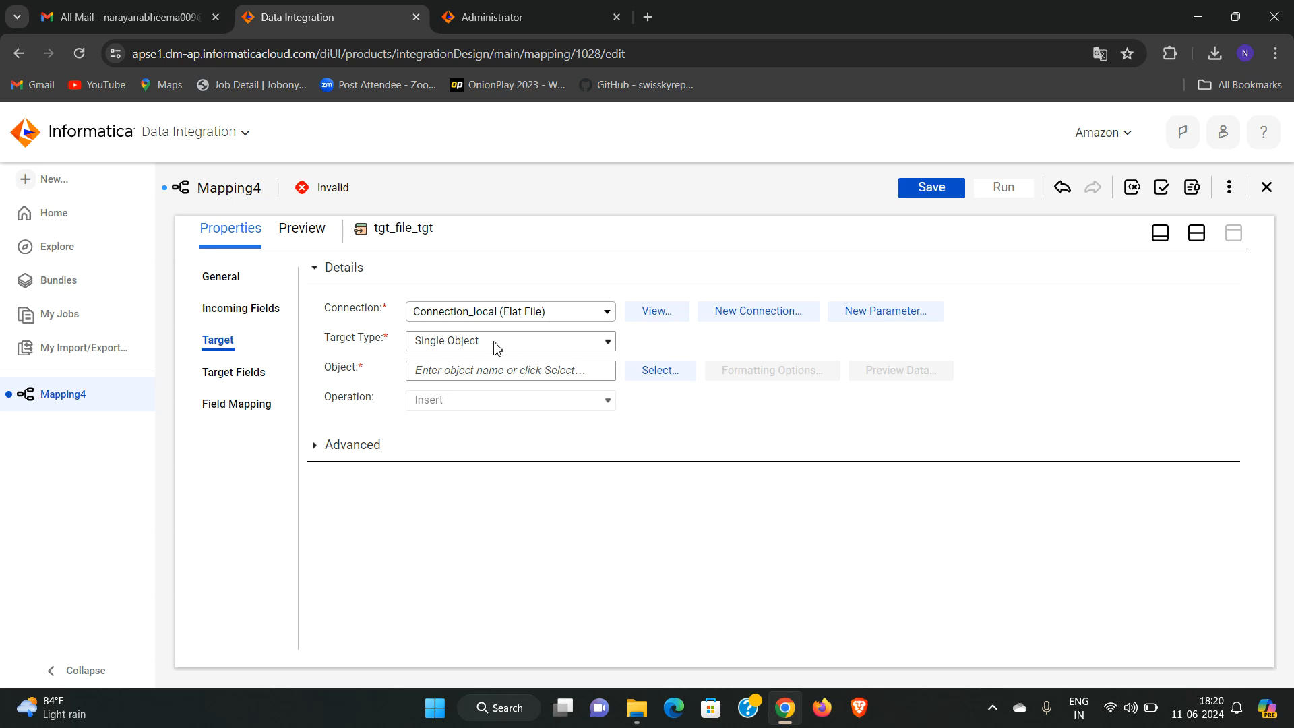
pyautogui.click(669, 370)
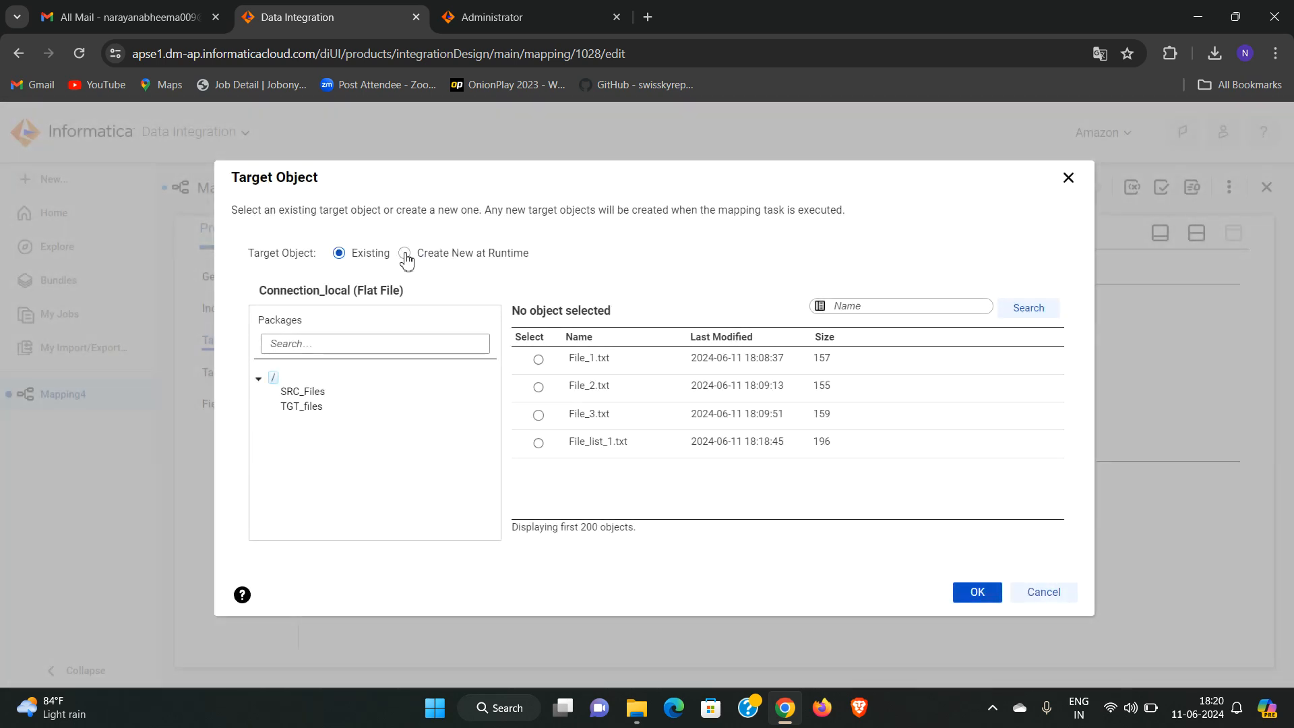
pyautogui.click(405, 254)
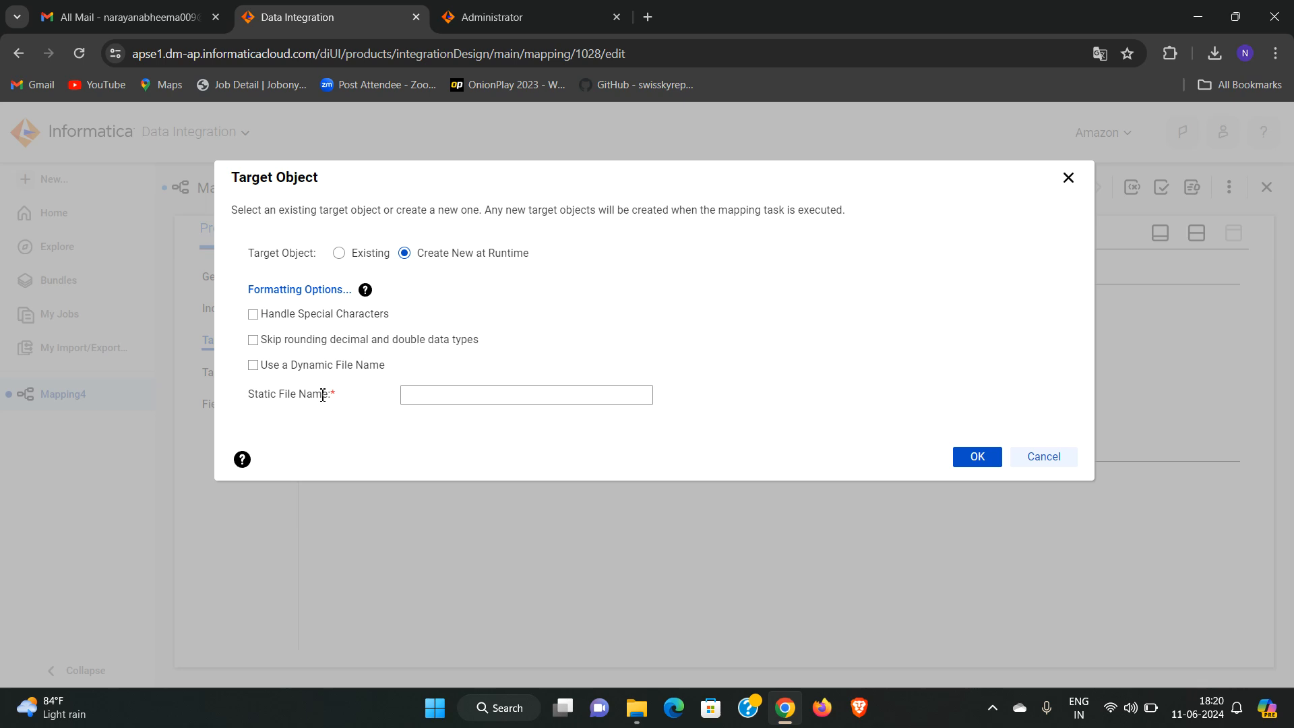
pyautogui.click(441, 394)
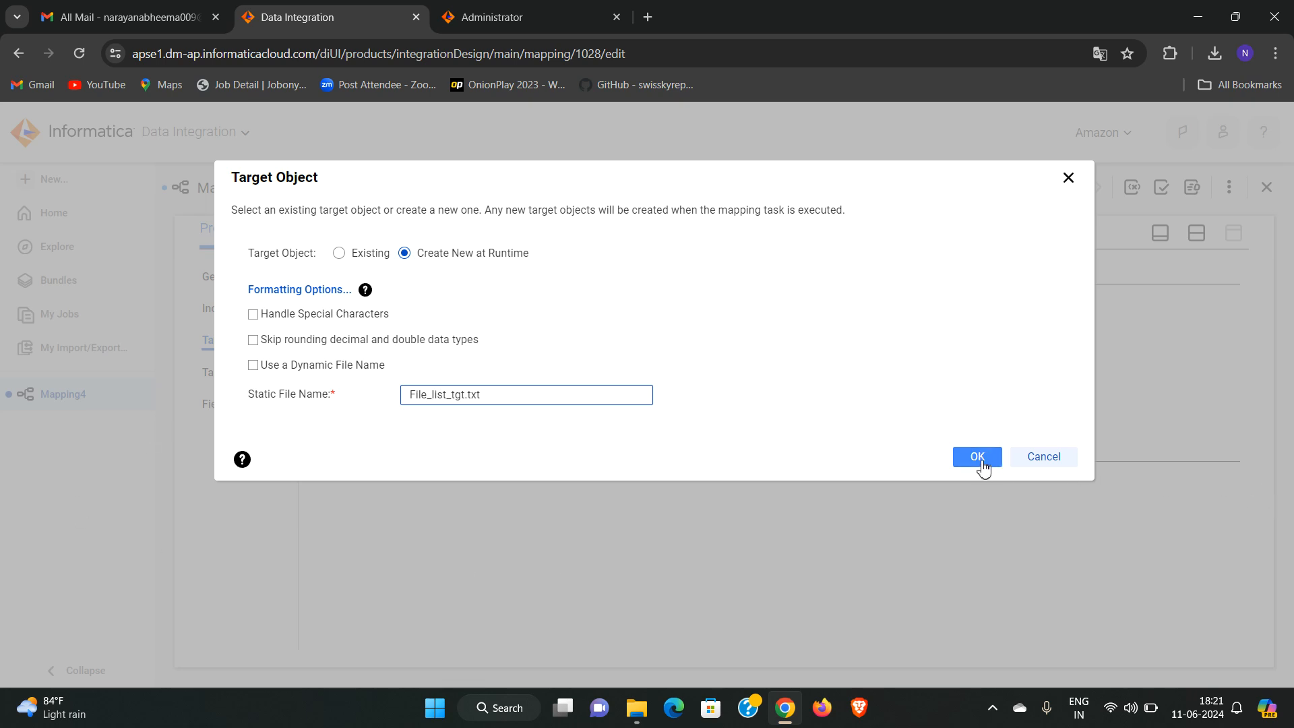
pyautogui.click(979, 458)
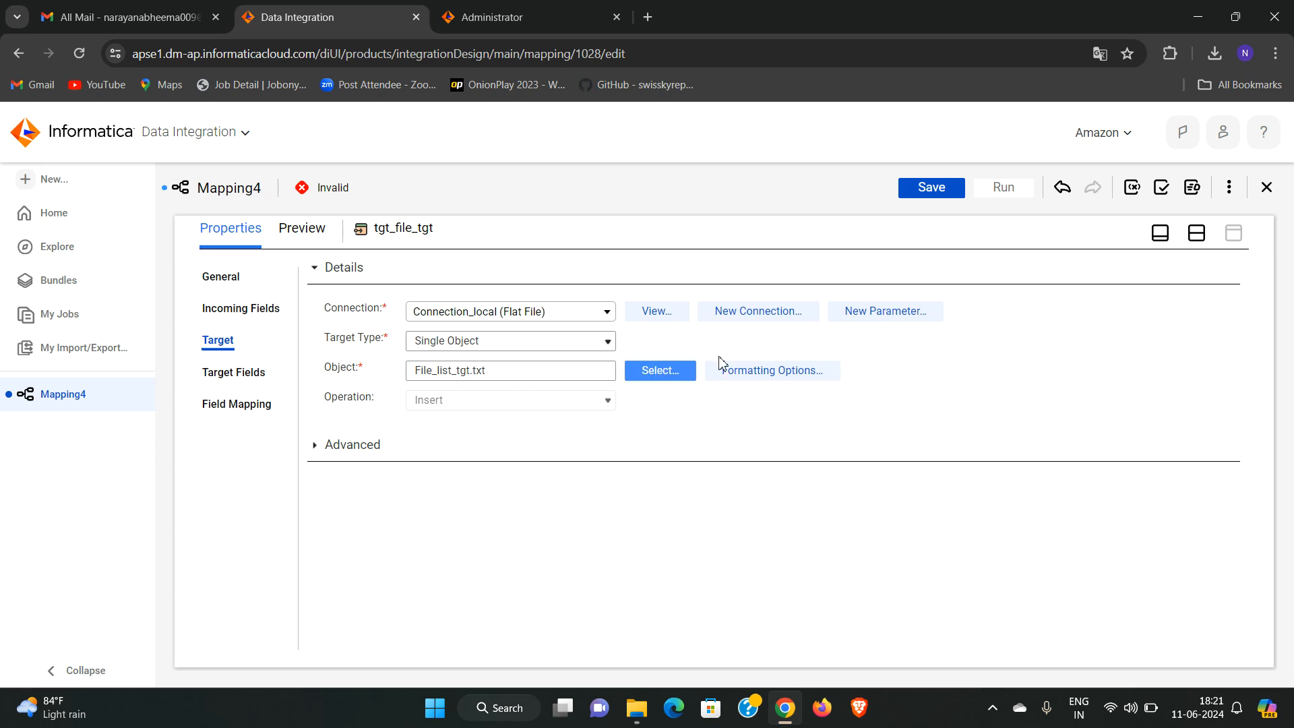
# Set the text qualifier to None in the formatting options of the target file.
pyautogui.click(779, 373)
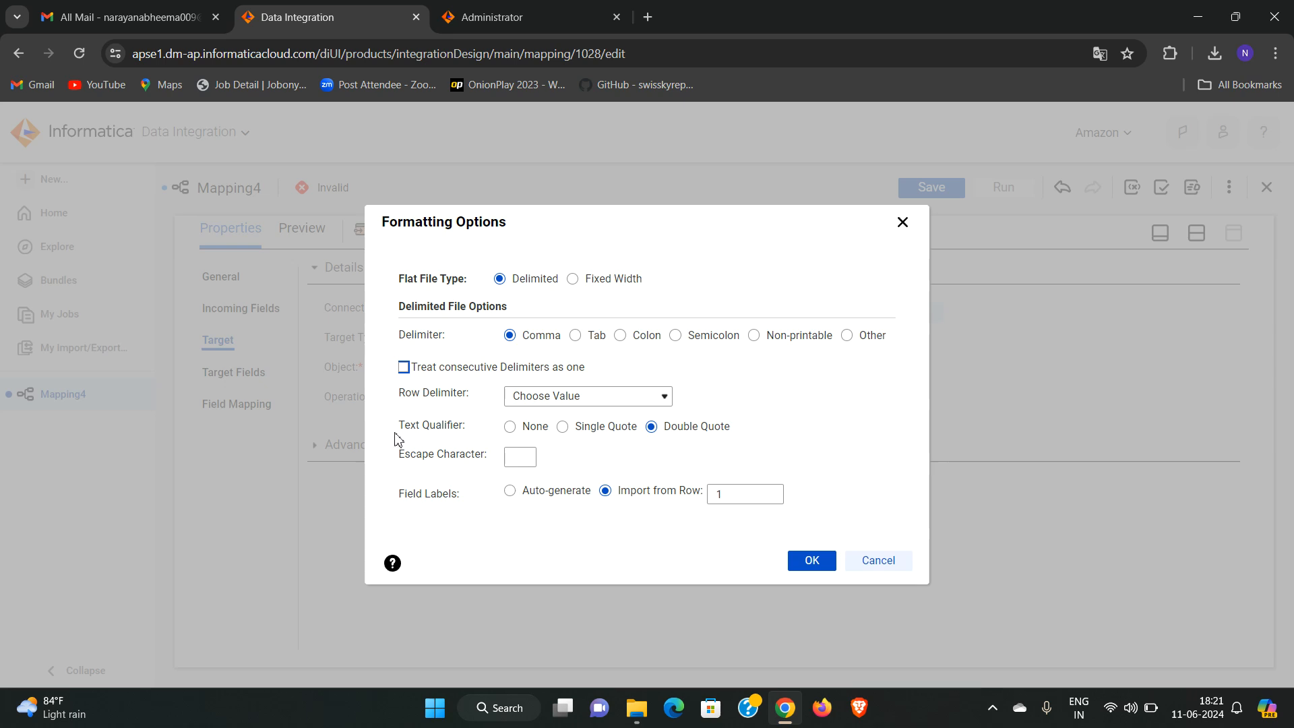
pyautogui.click(510, 427)
pyautogui.click(812, 562)
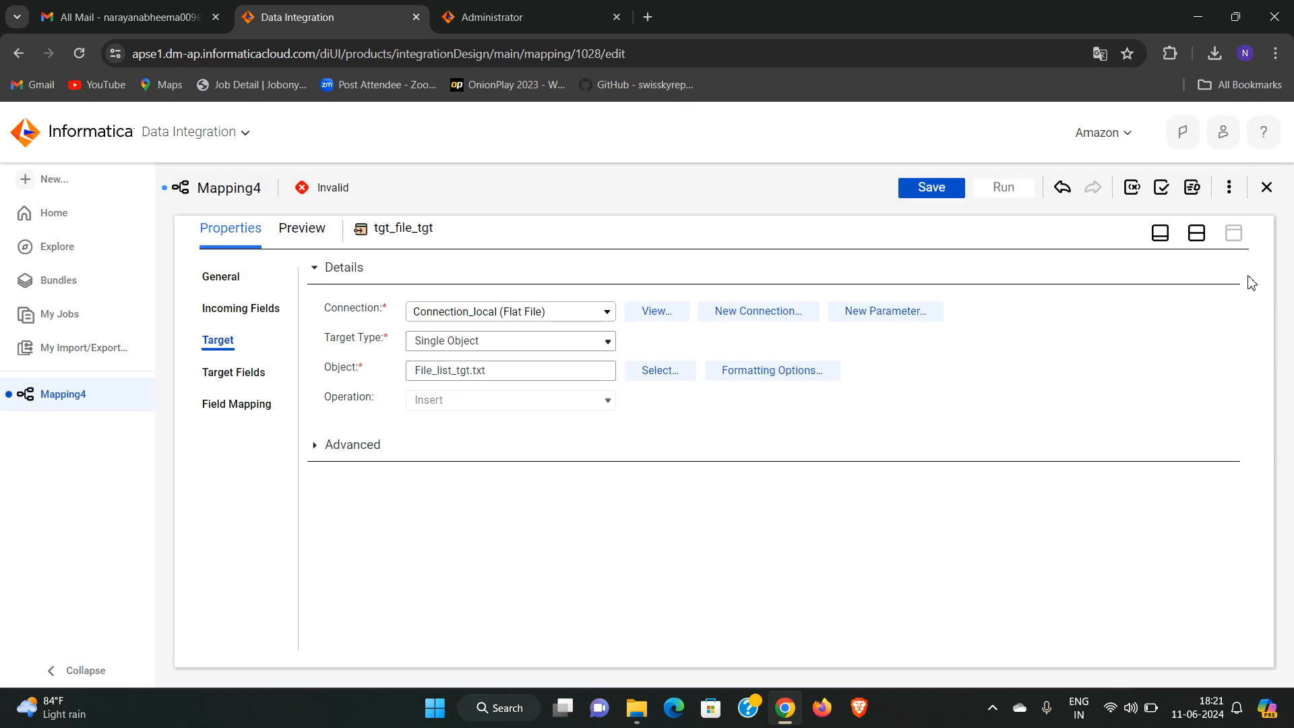
# Return to the design canvas and rename the mapping as M_Indirect_file_load_using_file_list.
pyautogui.click(1197, 234)
pyautogui.click(525, 419)
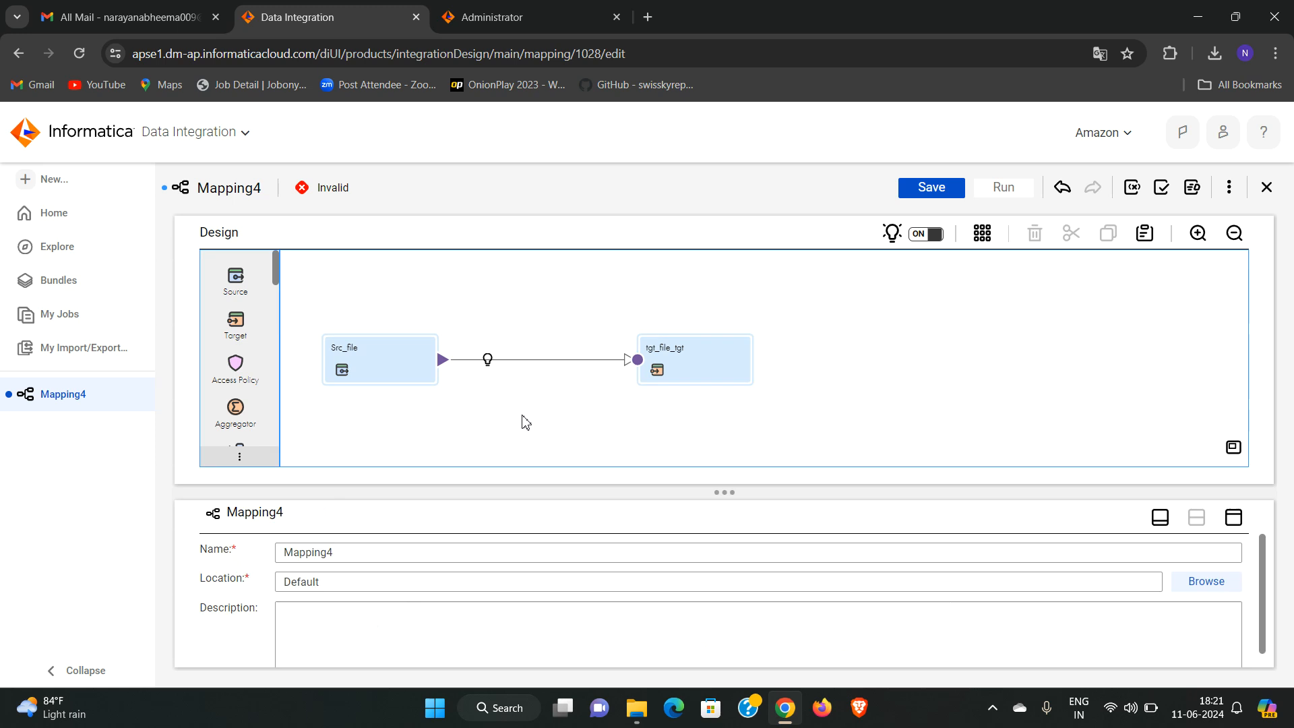
pyautogui.click(366, 557)
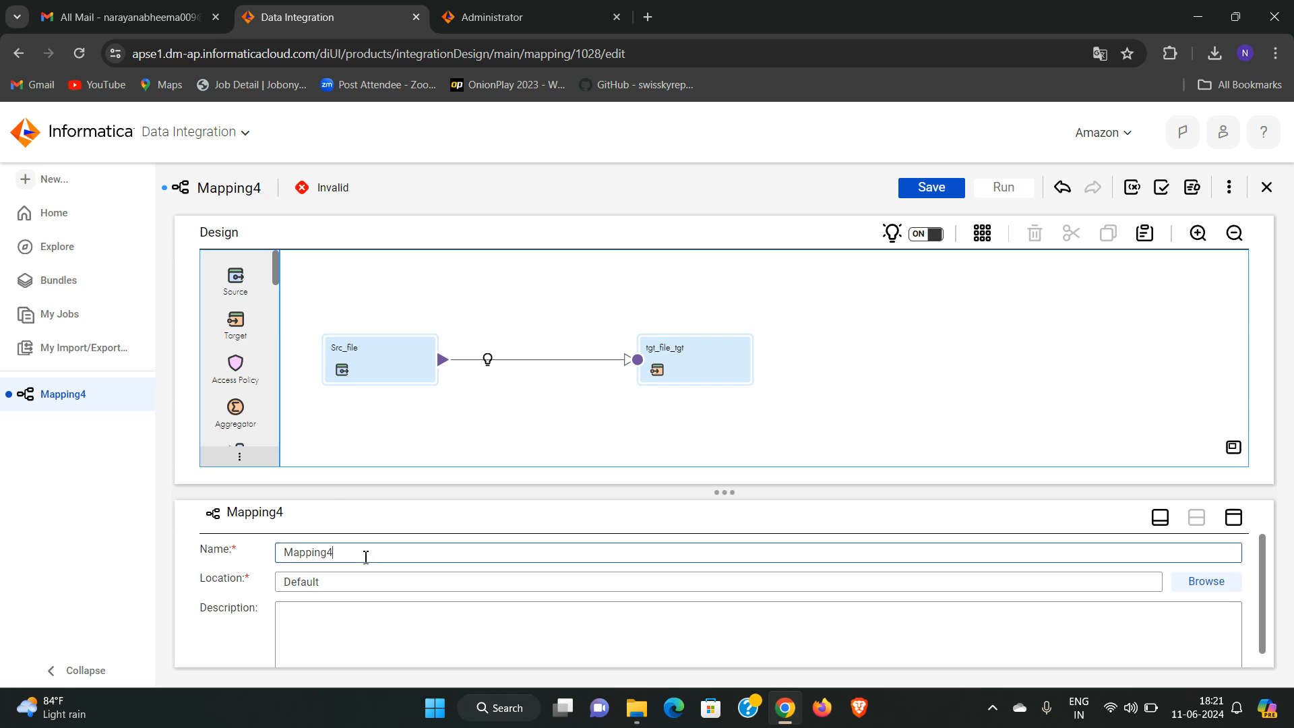
pyautogui.doubleClick(366, 557)
pyautogui.write('M')
pyautogui.write('-')
pyautogui.write('Indirect_file_load_us')
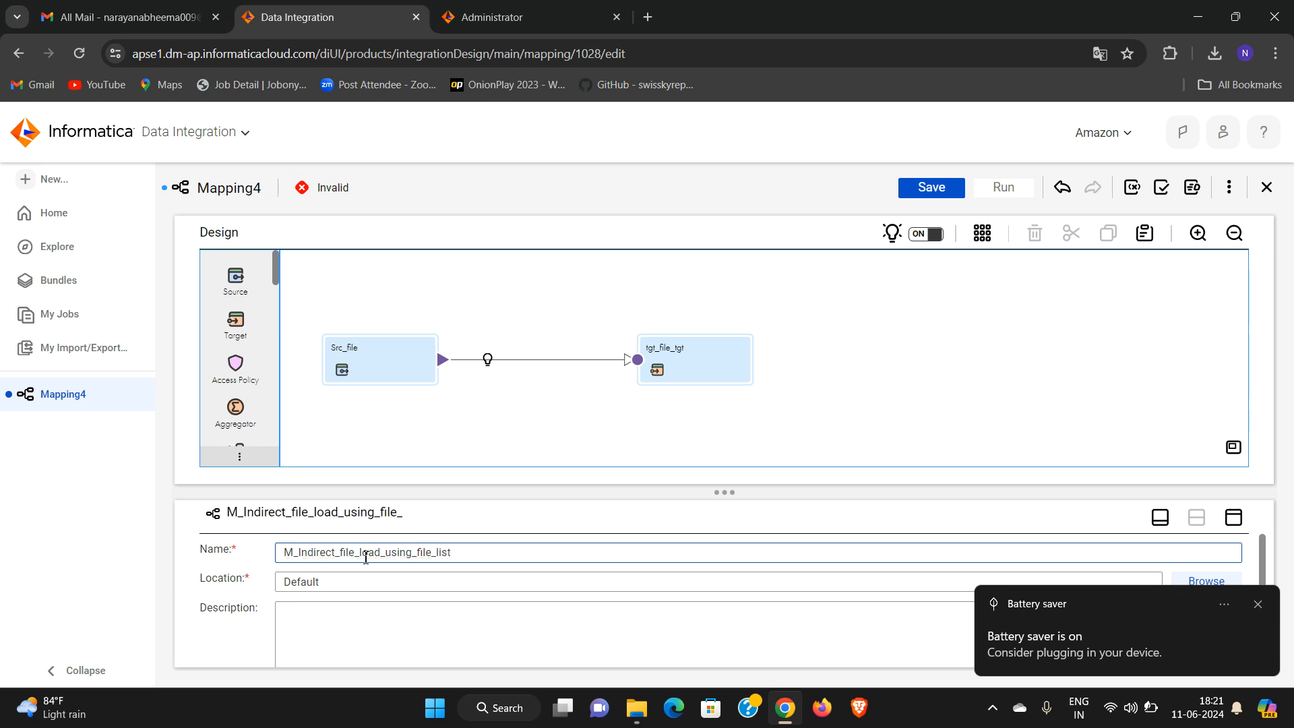
# Dismiss the battery saver notification, and validate and save the mapping.
pyautogui.click(1257, 605)
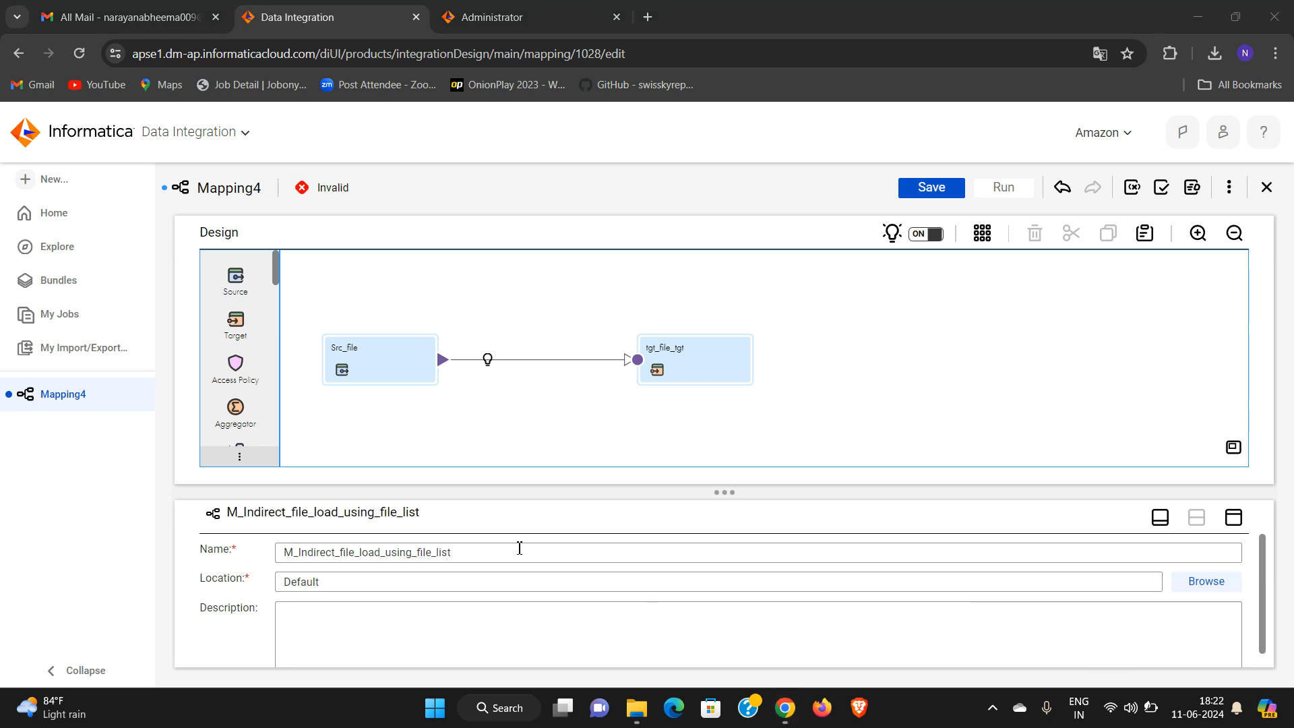
pyautogui.click(1162, 189)
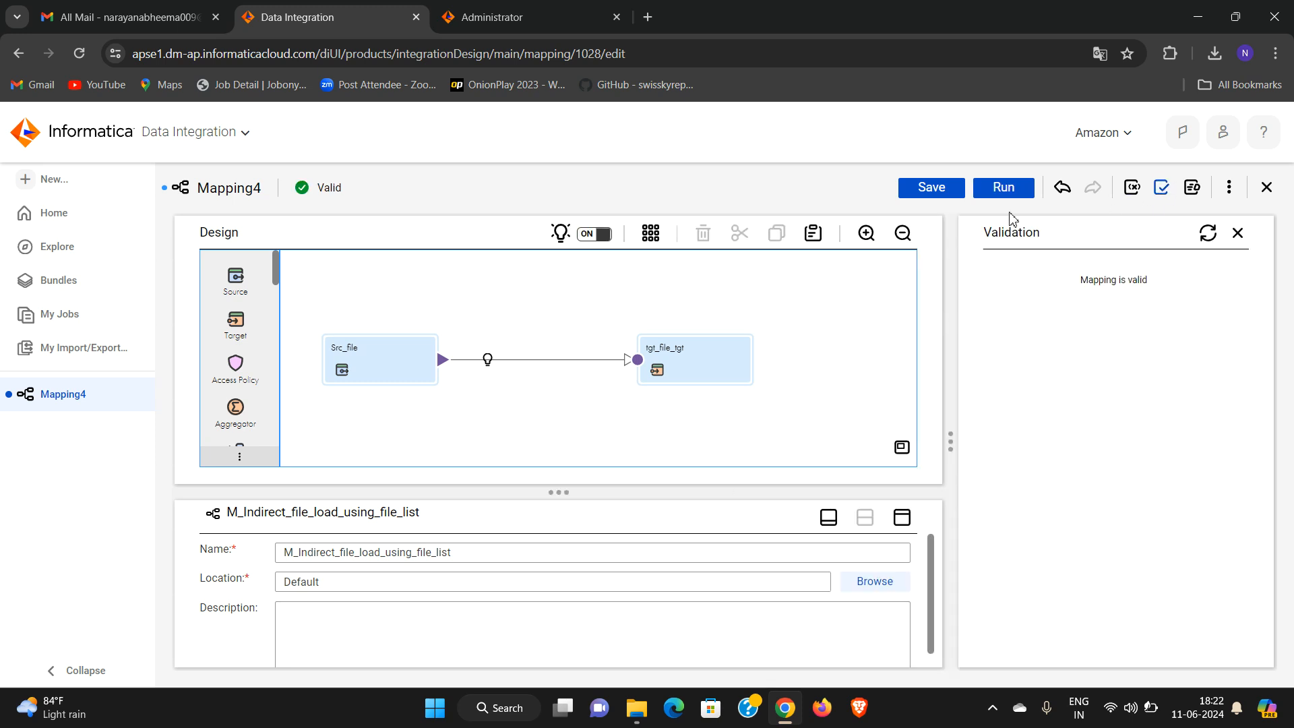
pyautogui.click(931, 188)
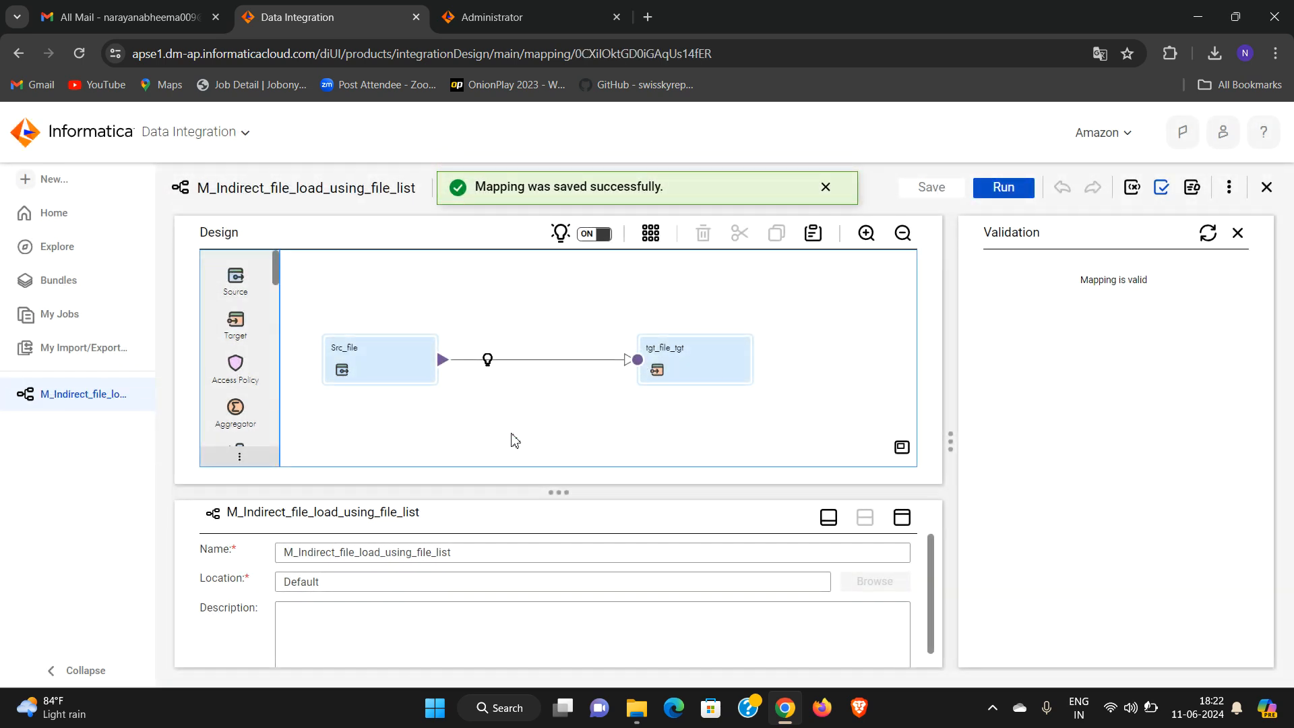
# Create a mapping task named Mt_Indirect_file_load_using_file_list, reusing the name copied from the mapping.
pyautogui.click(54, 179)
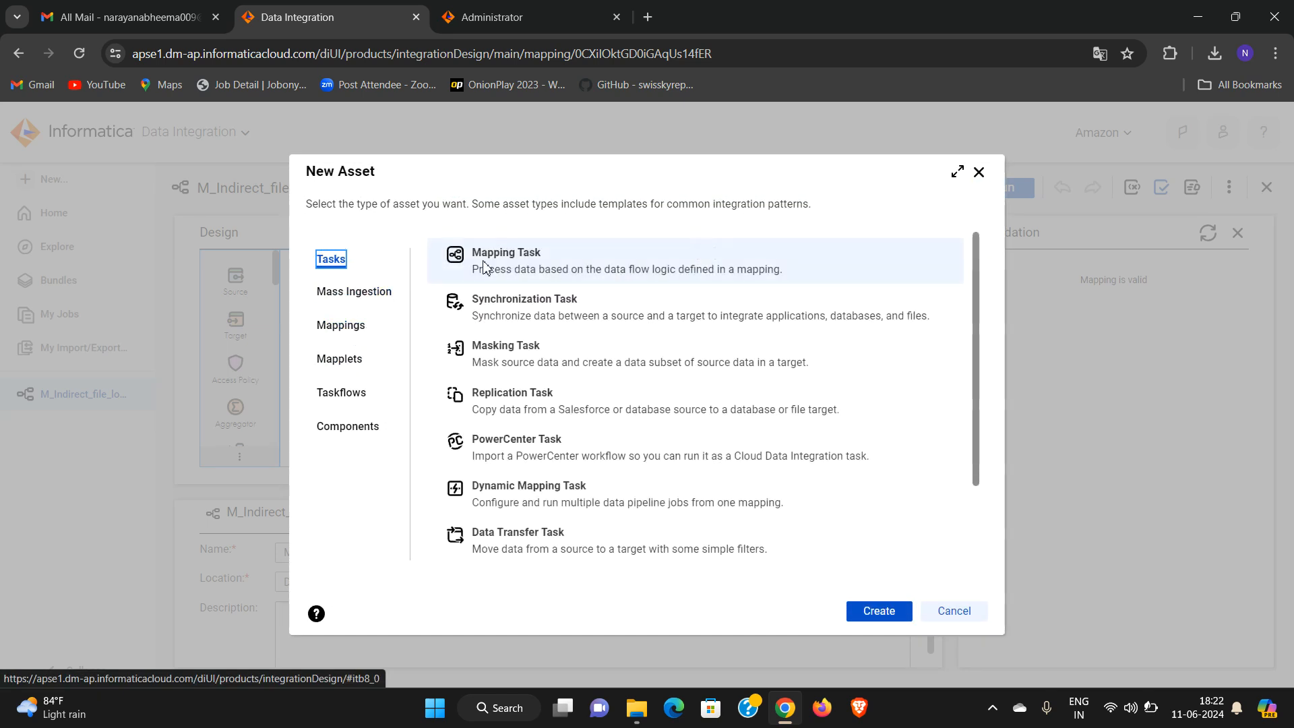
pyautogui.click(878, 611)
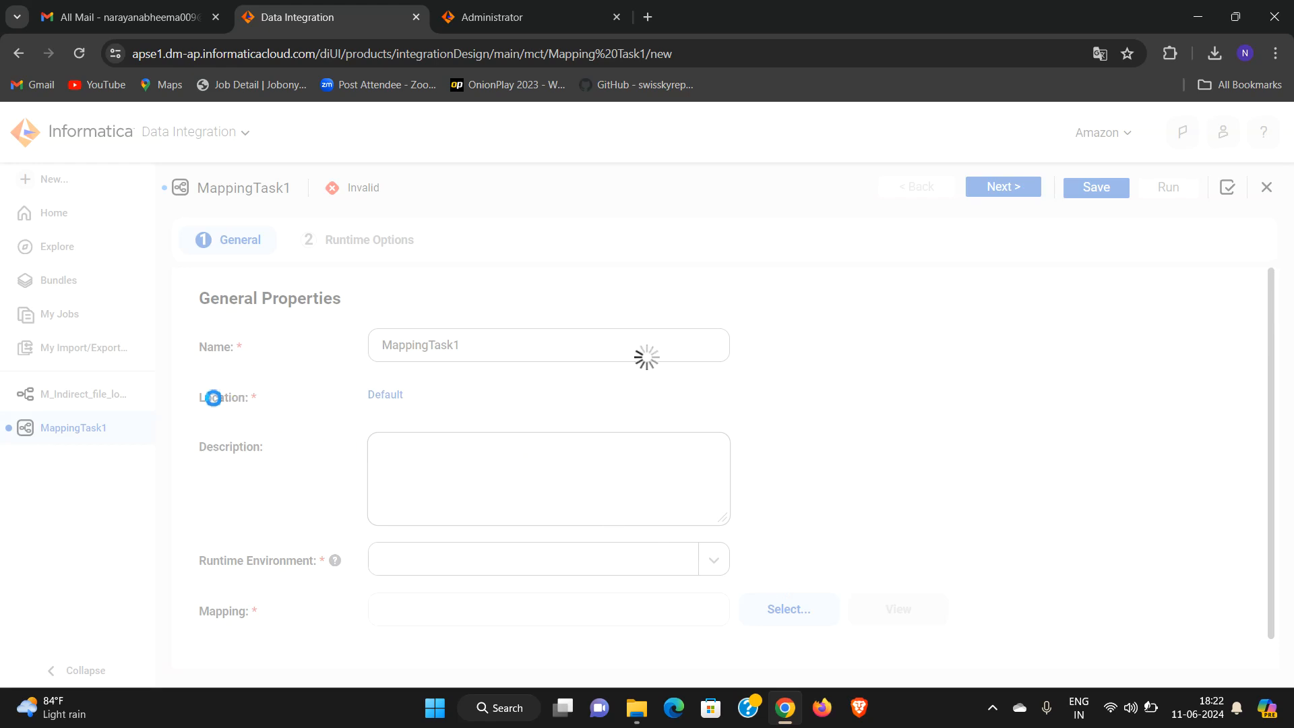
pyautogui.click(93, 398)
pyautogui.click(548, 557)
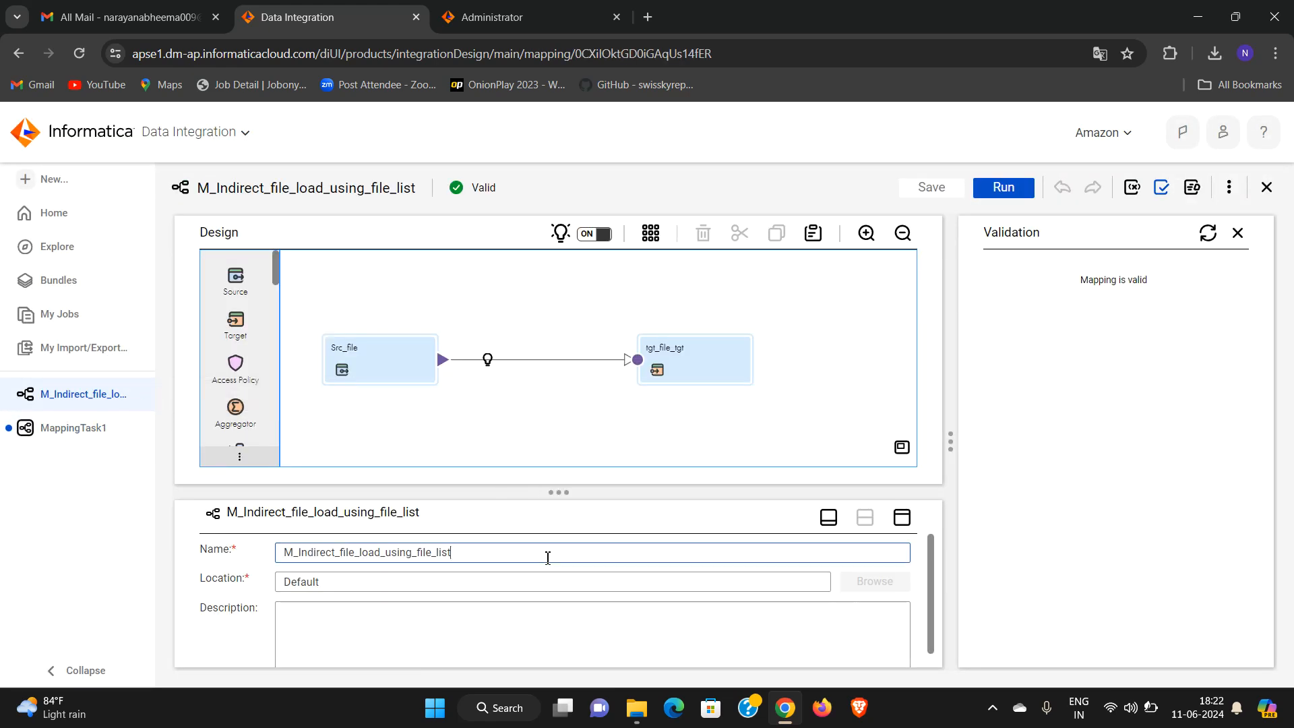
pyautogui.doubleClick(548, 557)
pyautogui.hotkey('ctrl', 'c')
pyautogui.click(99, 428)
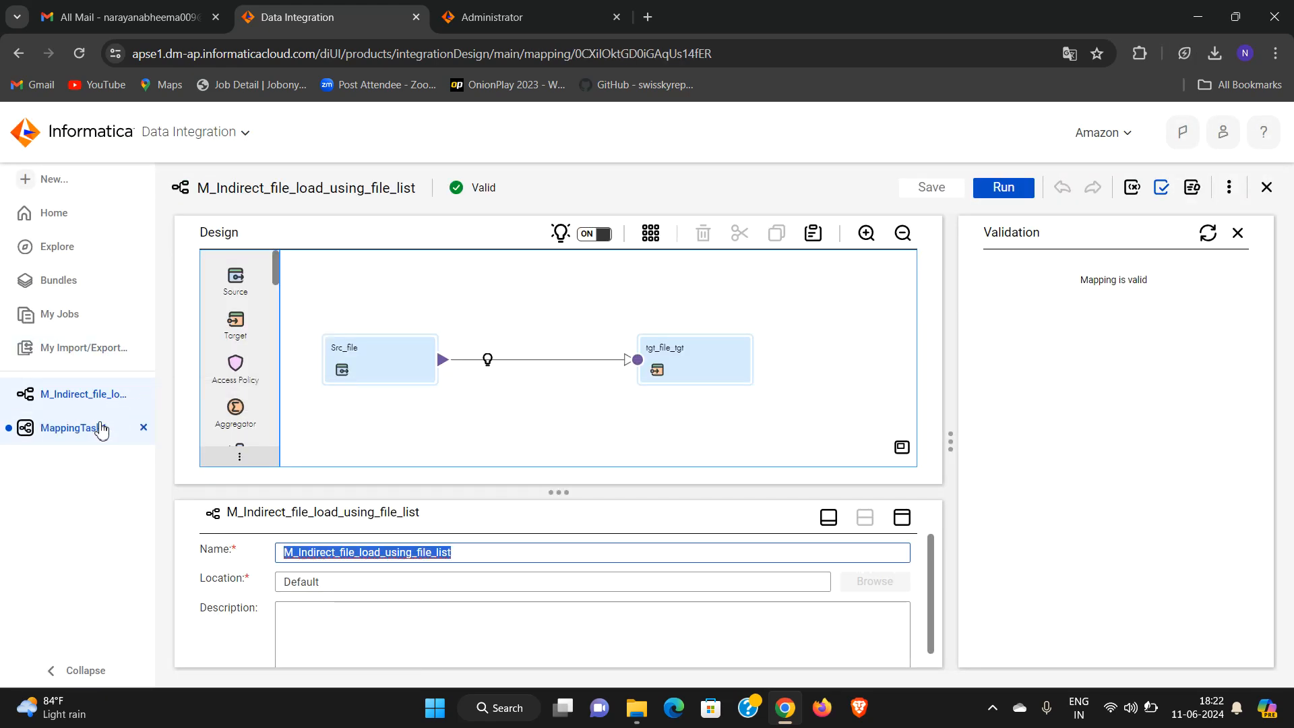
pyautogui.click(506, 351)
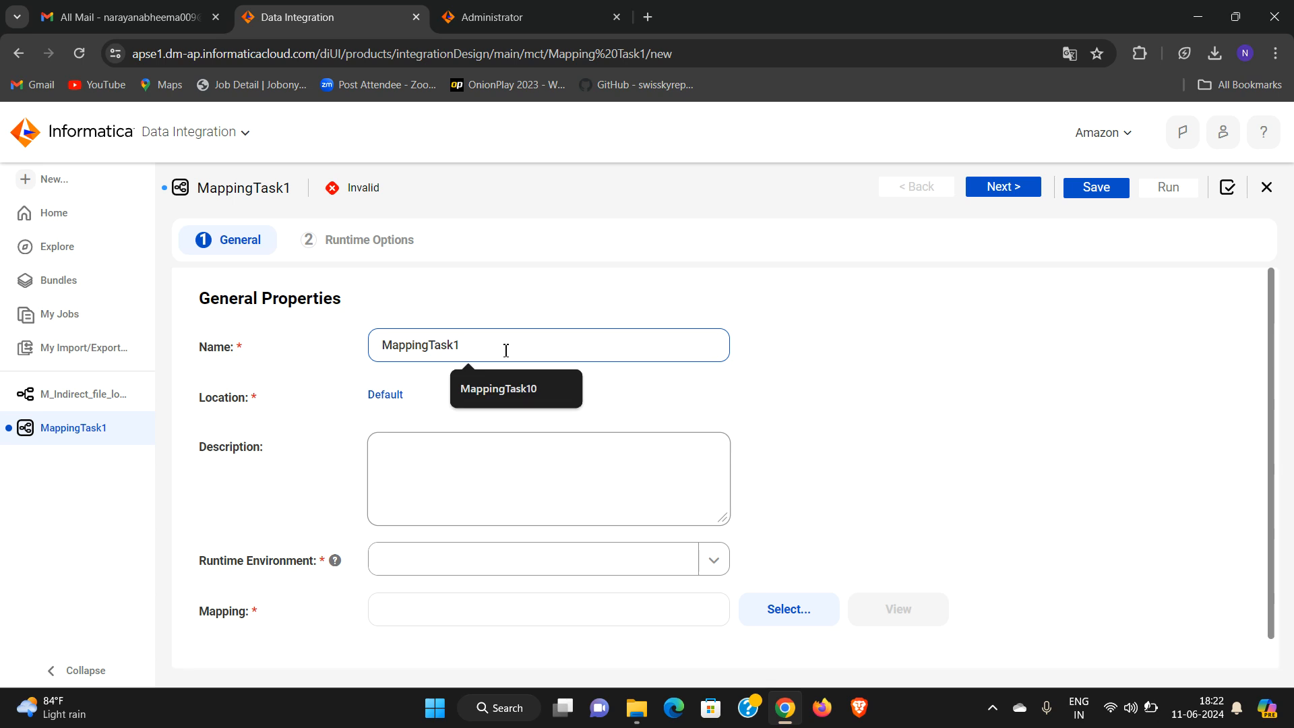
pyautogui.doubleClick(506, 351)
pyautogui.hotkey('ctrl', 'v')
pyautogui.click(392, 348)
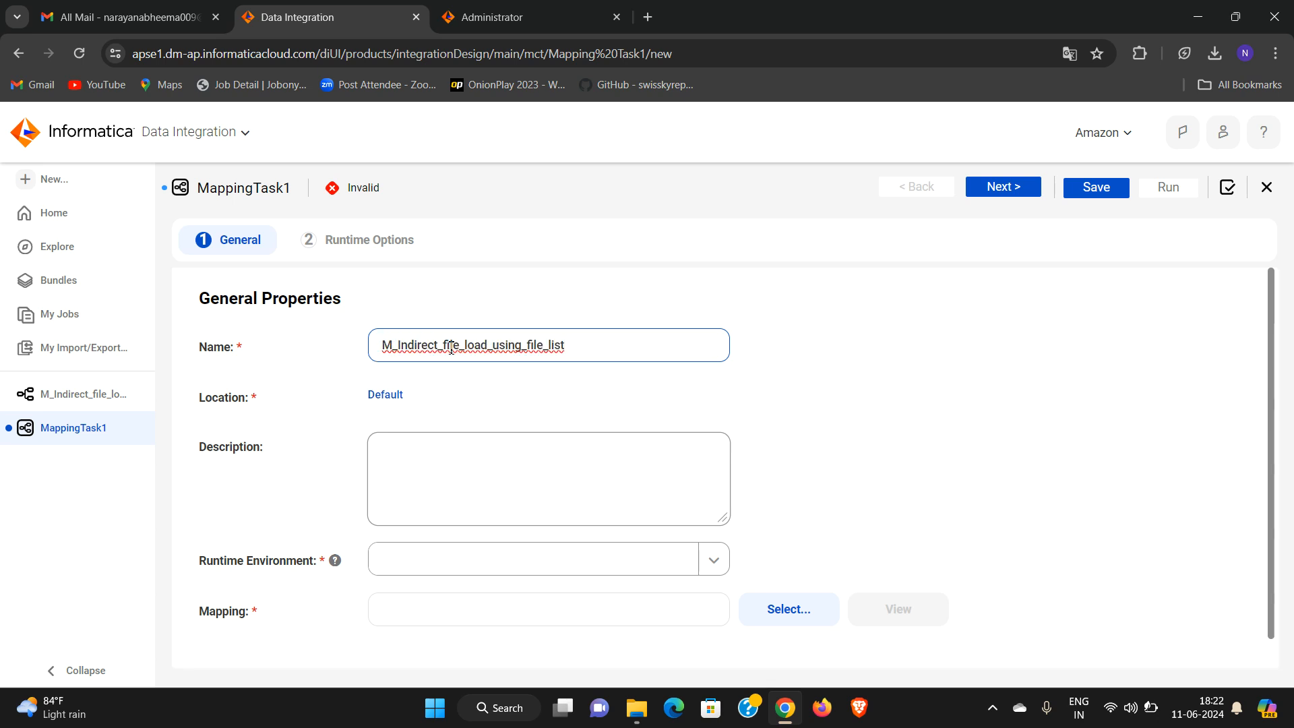
pyautogui.write('t')
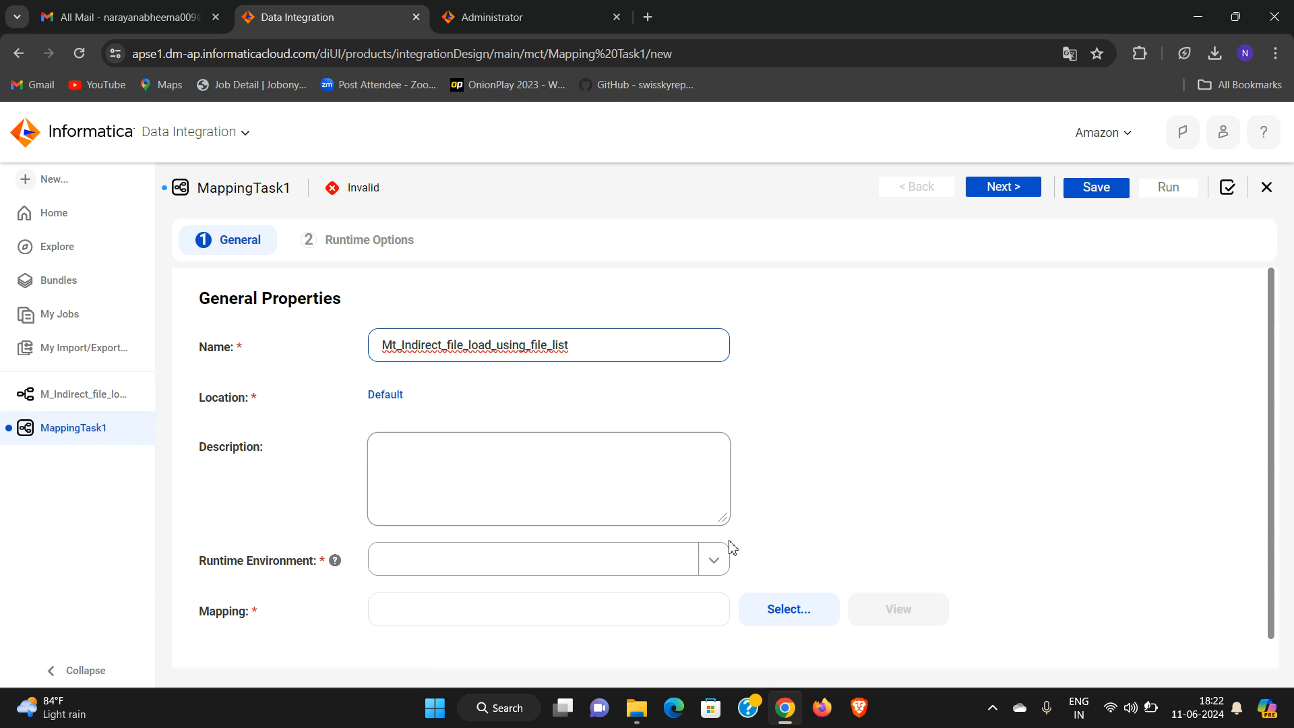
# Set the task's runtime environment to LAPTOP-6RCLC9UT and assign the M_Indirect_file_load_using_file_list mapping.
pyautogui.click(714, 559)
pyautogui.click(427, 623)
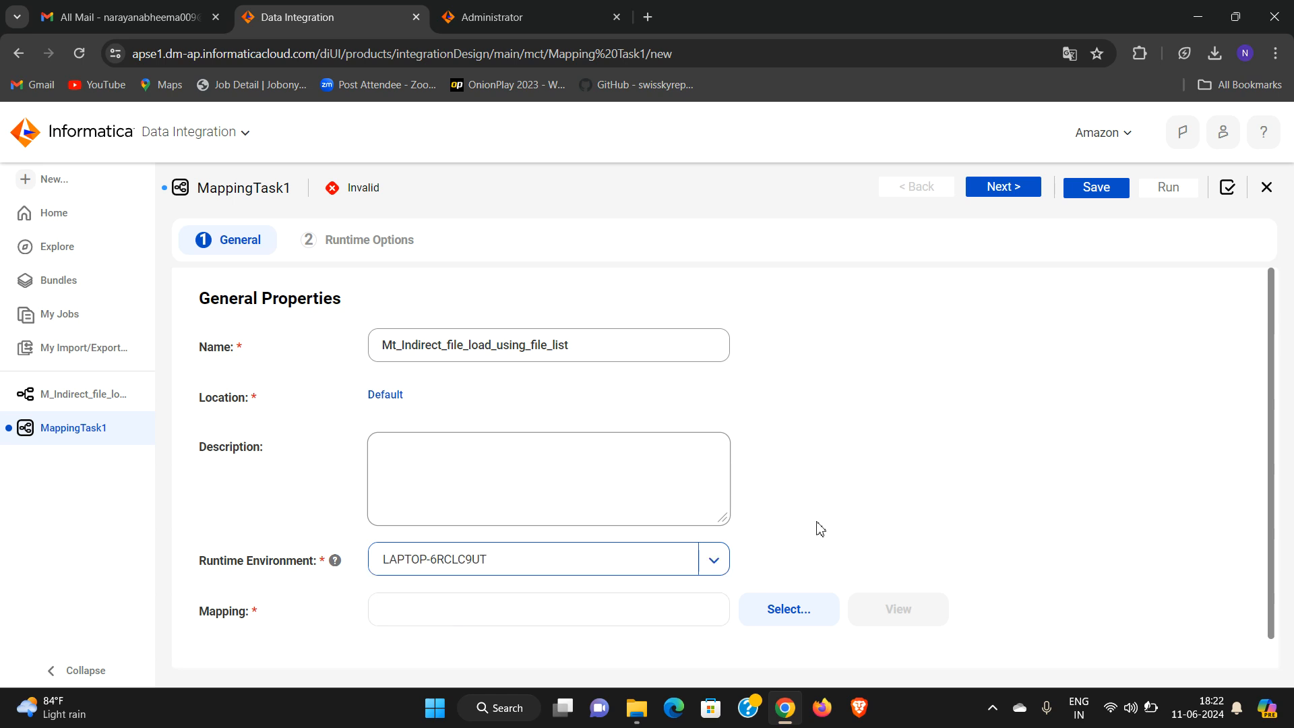
pyautogui.scroll(-1, 843, 506)
pyautogui.click(787, 596)
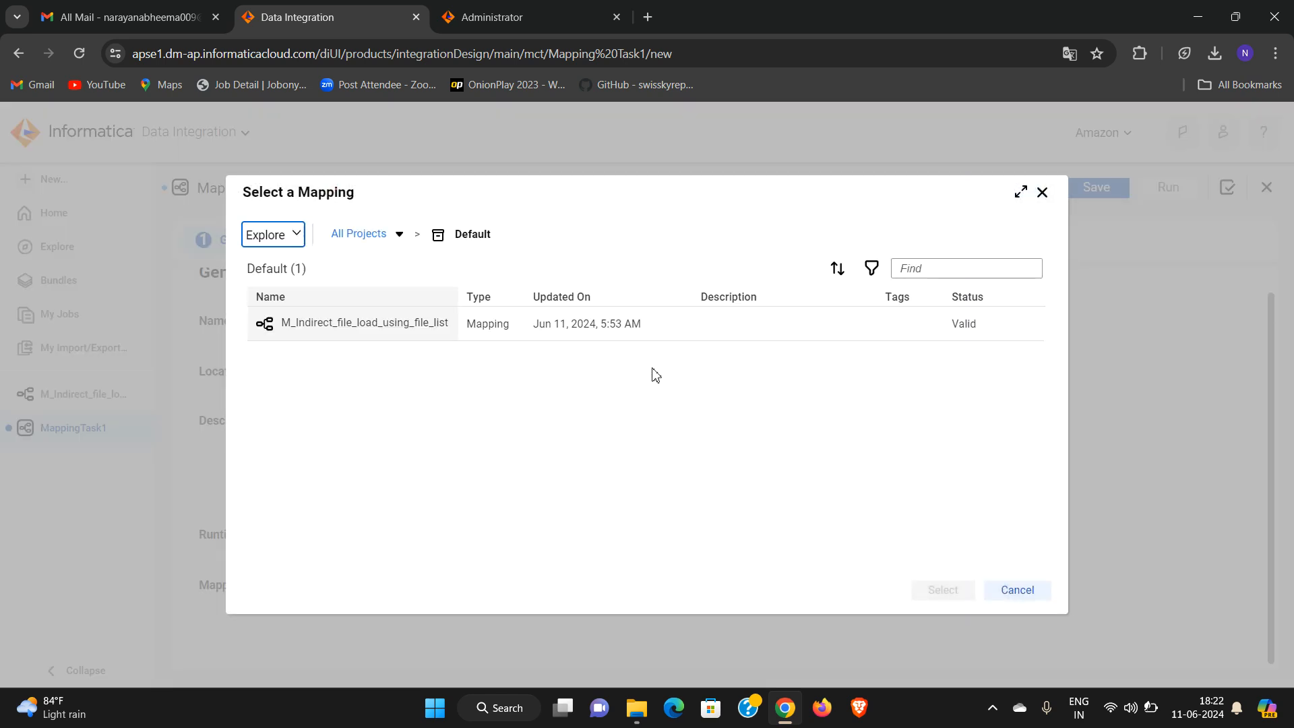
pyautogui.click(350, 327)
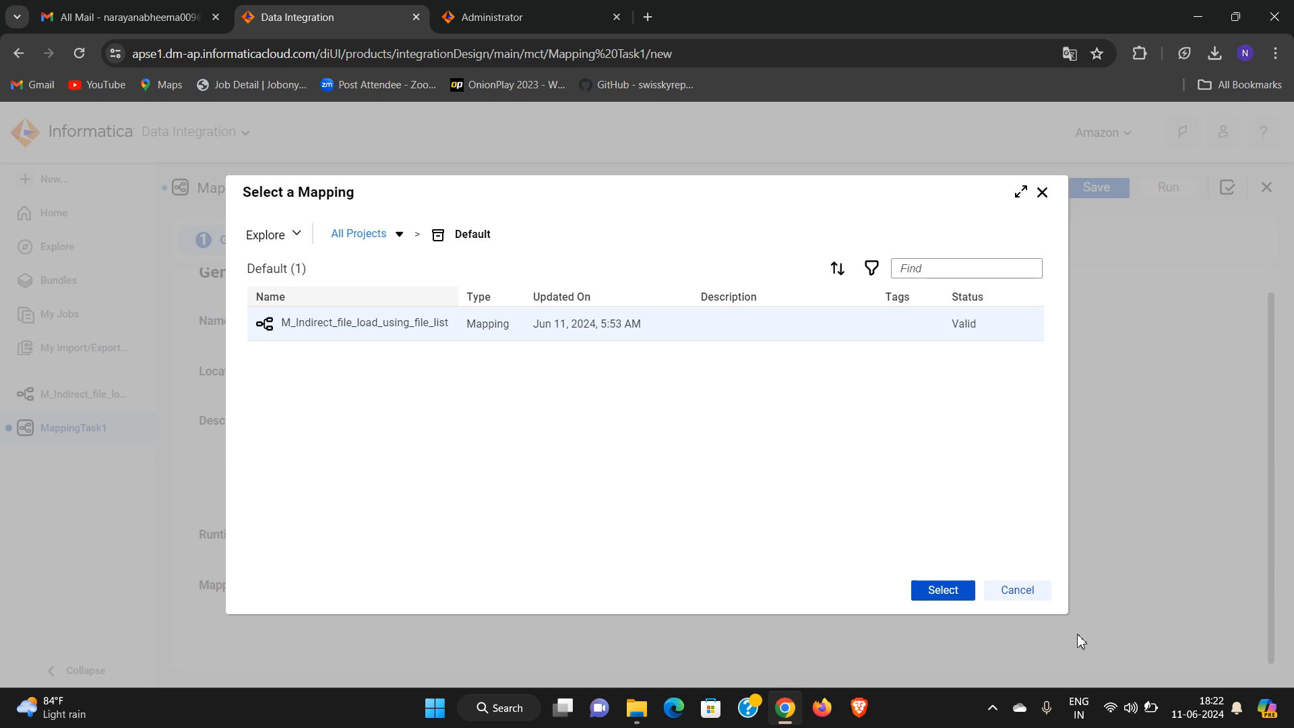
pyautogui.click(934, 593)
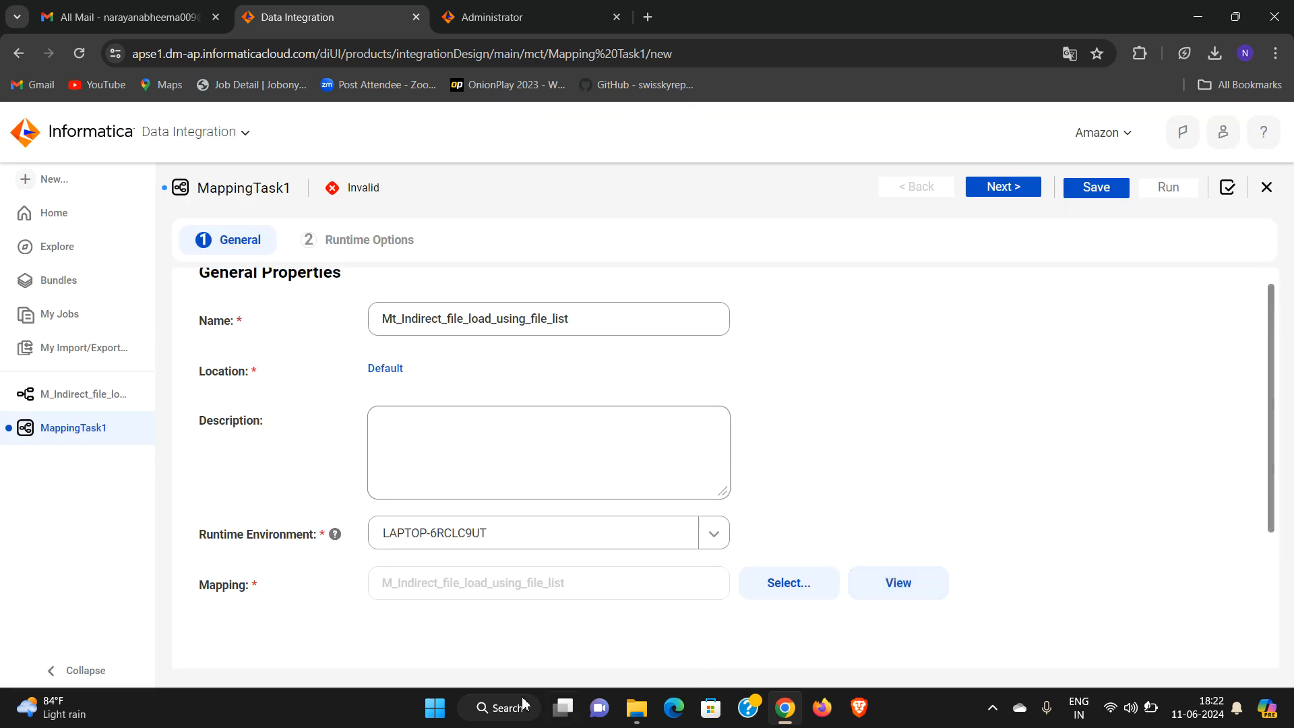
# Check the mapping image and save the mapping task with the default runtime options.
pyautogui.scroll(-3, 798, 484)
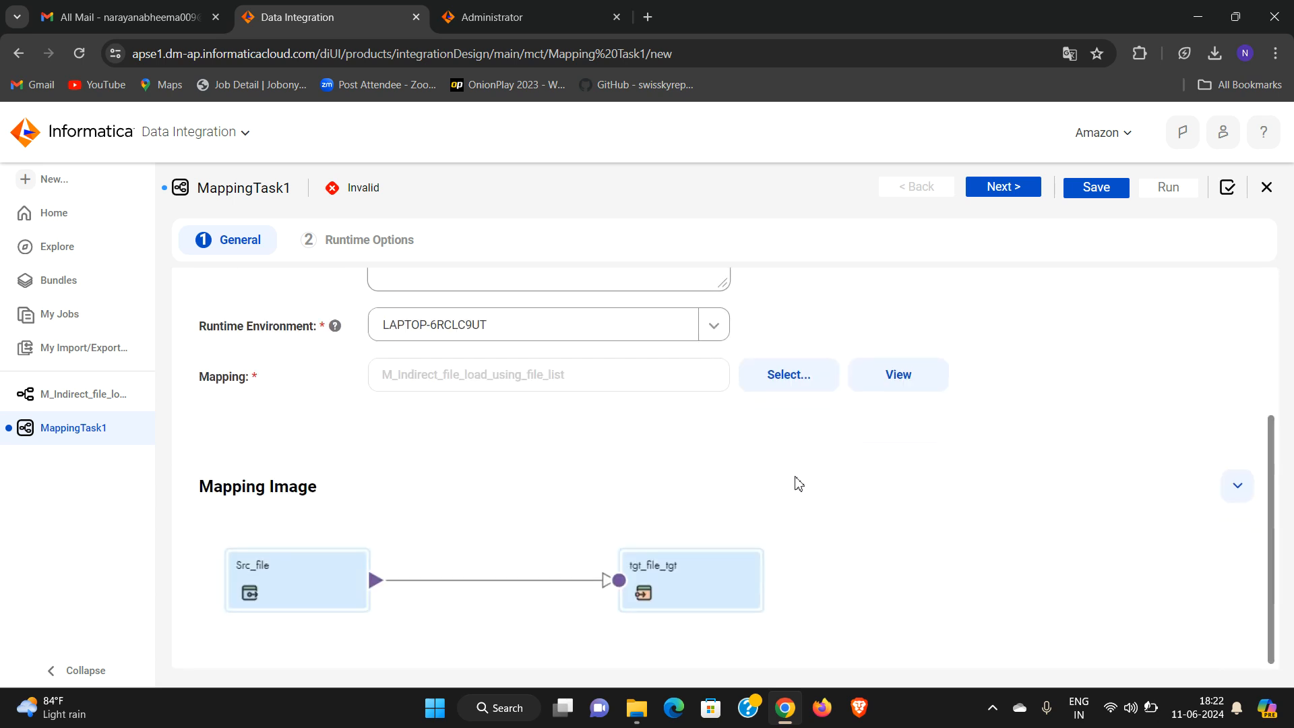
pyautogui.scroll(3, 655, 520)
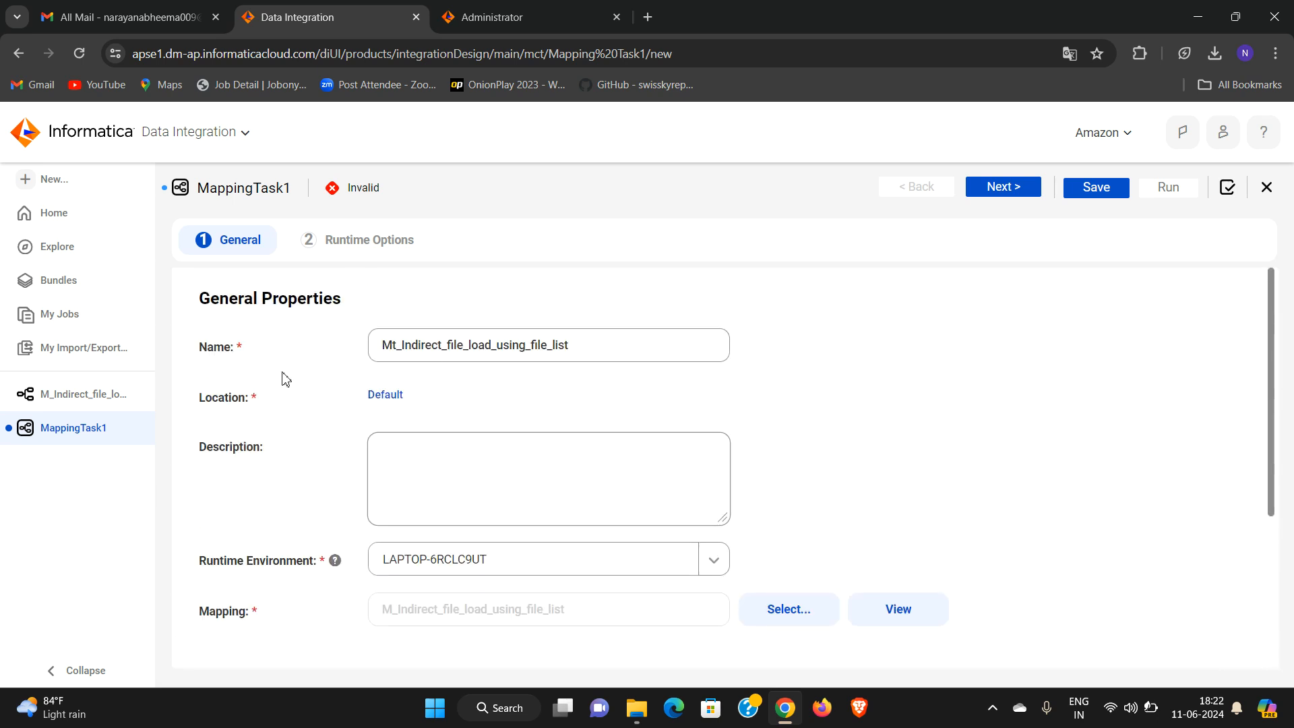
pyautogui.click(1017, 200)
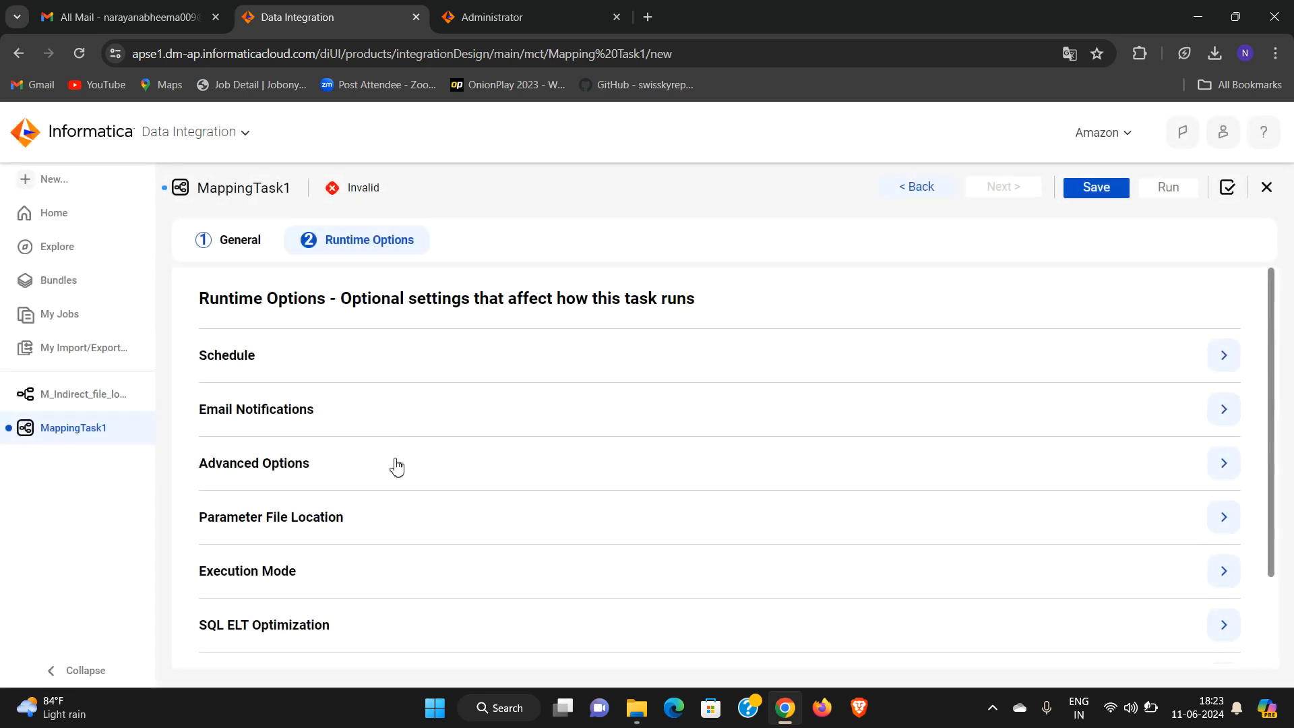
pyautogui.click(1097, 196)
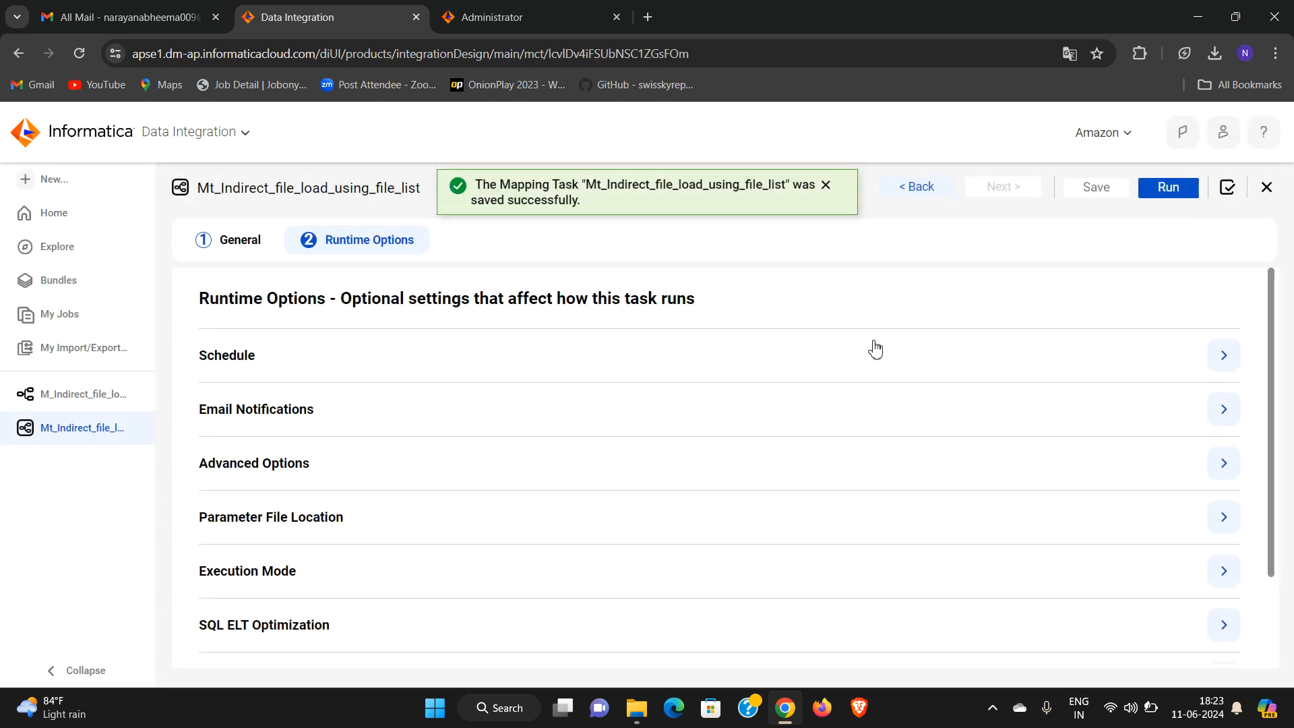
# Look over the saved mapping and its task, and check the files in the Informatica IICS folder.
pyautogui.click(79, 398)
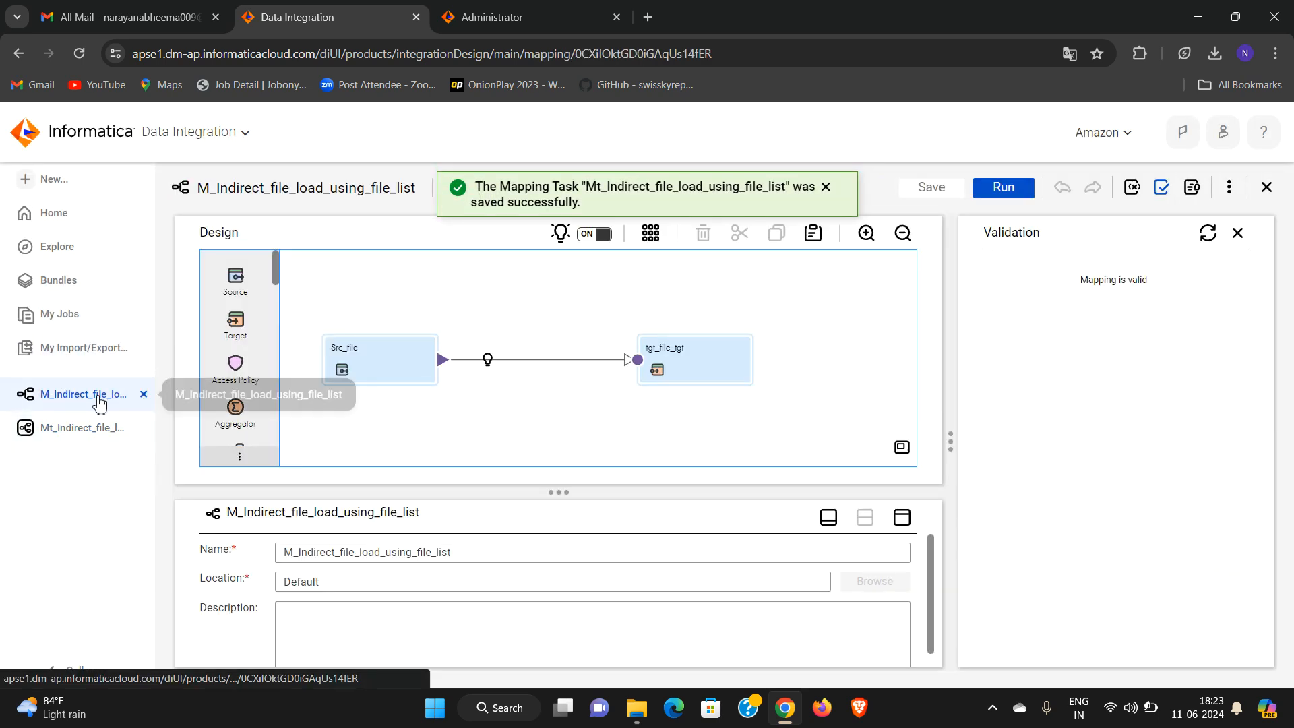
pyautogui.click(99, 429)
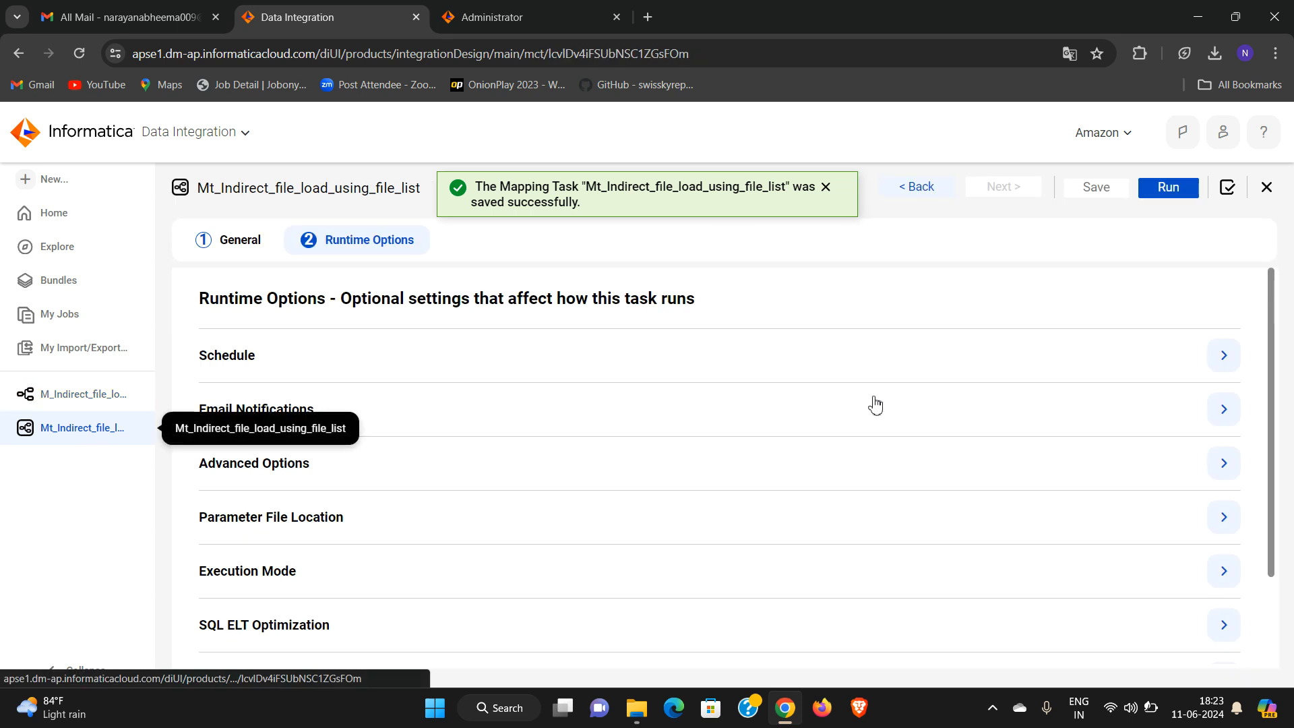
pyautogui.hotkey('alt', 'Tab')
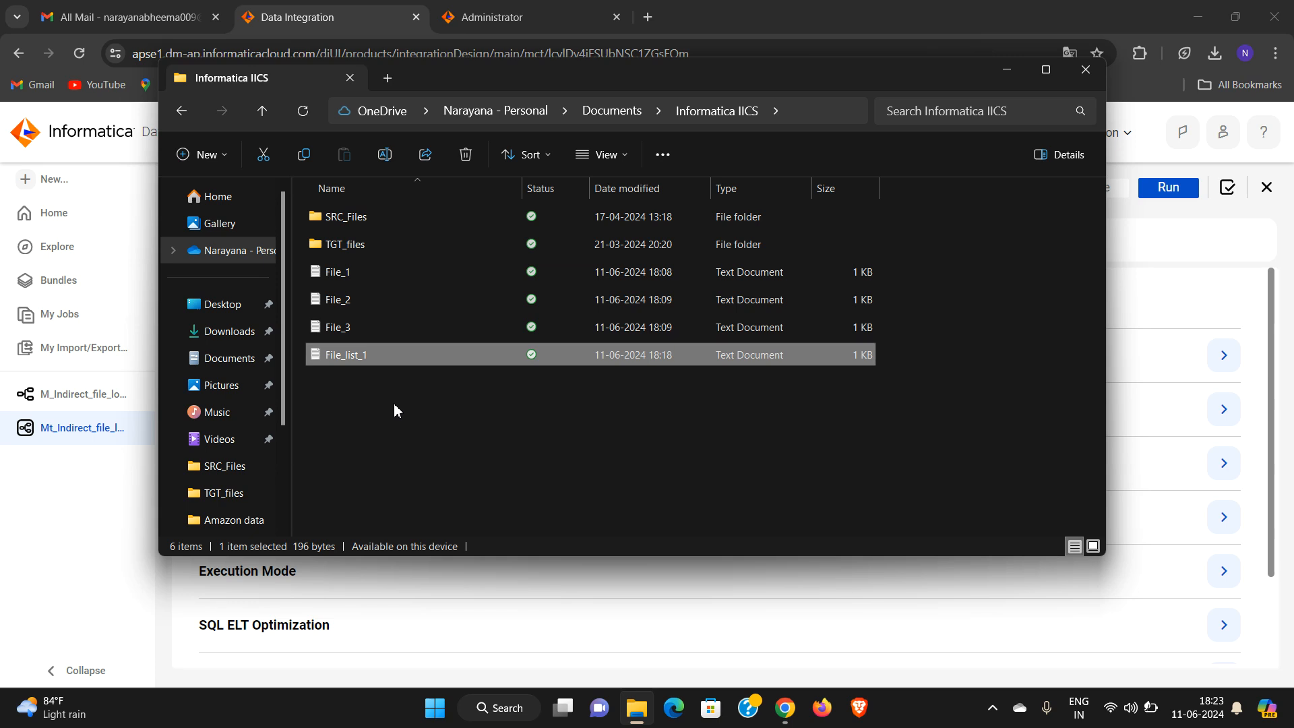
pyautogui.click(135, 597)
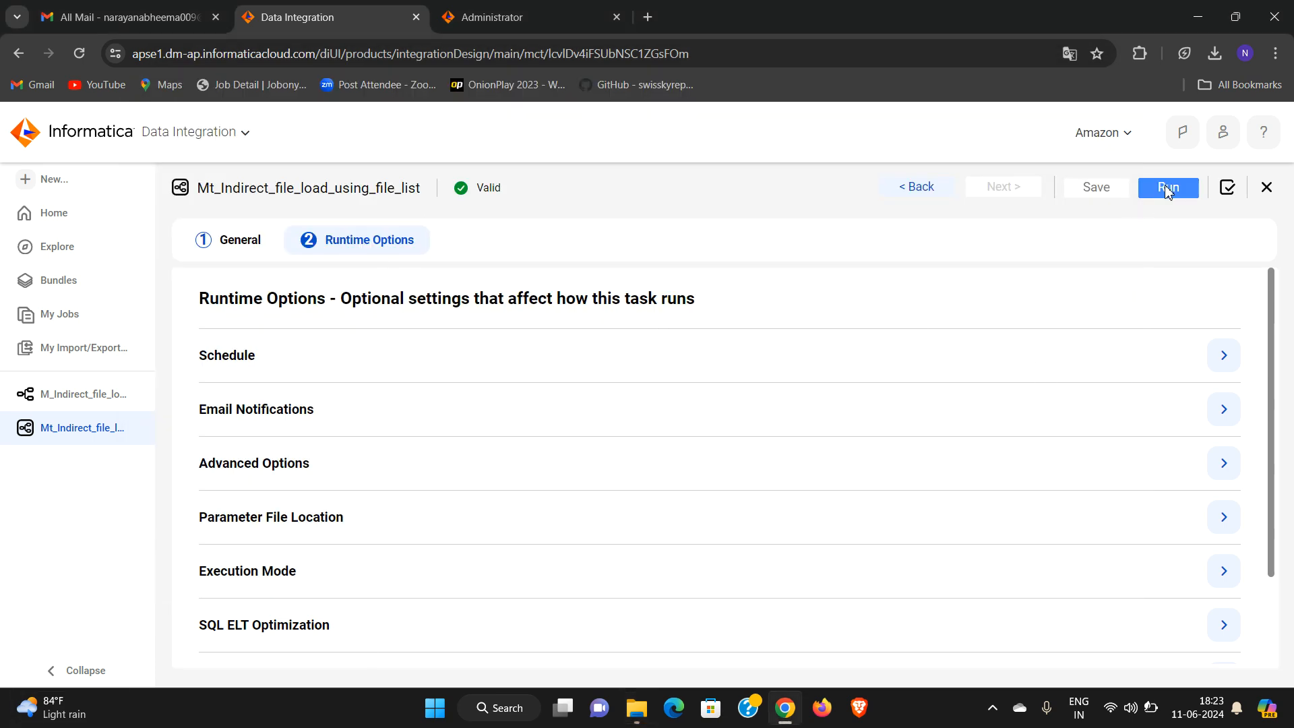
# Run the Mt_Indirect_file_load_using_file_list task and refresh its status in My Jobs until the job finishes.
pyautogui.click(1168, 192)
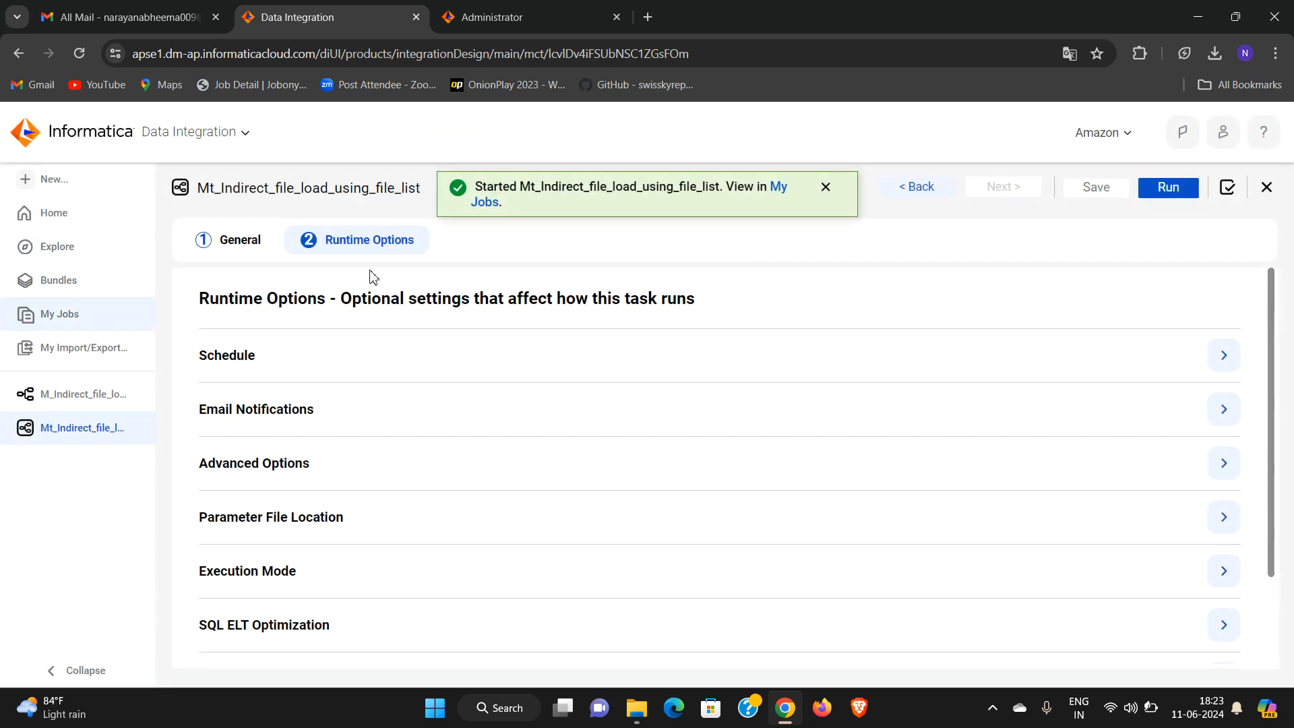
pyautogui.click(782, 188)
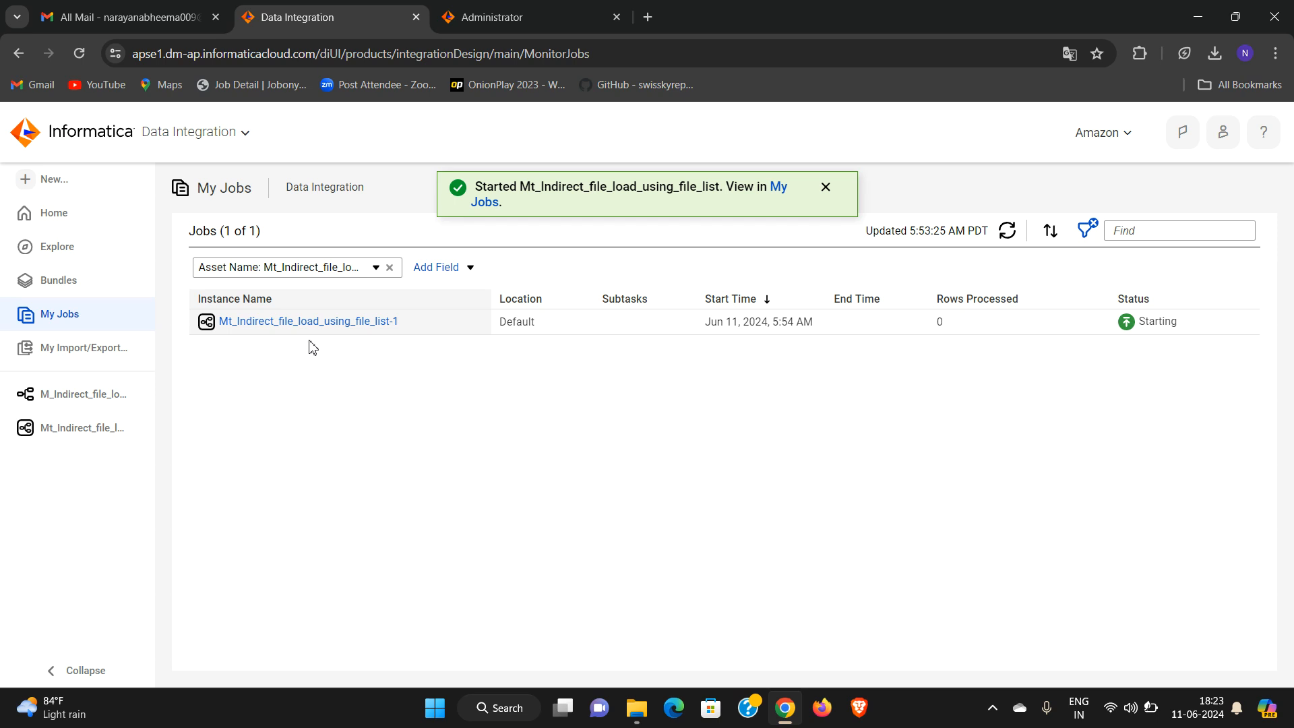
pyautogui.click(1009, 233)
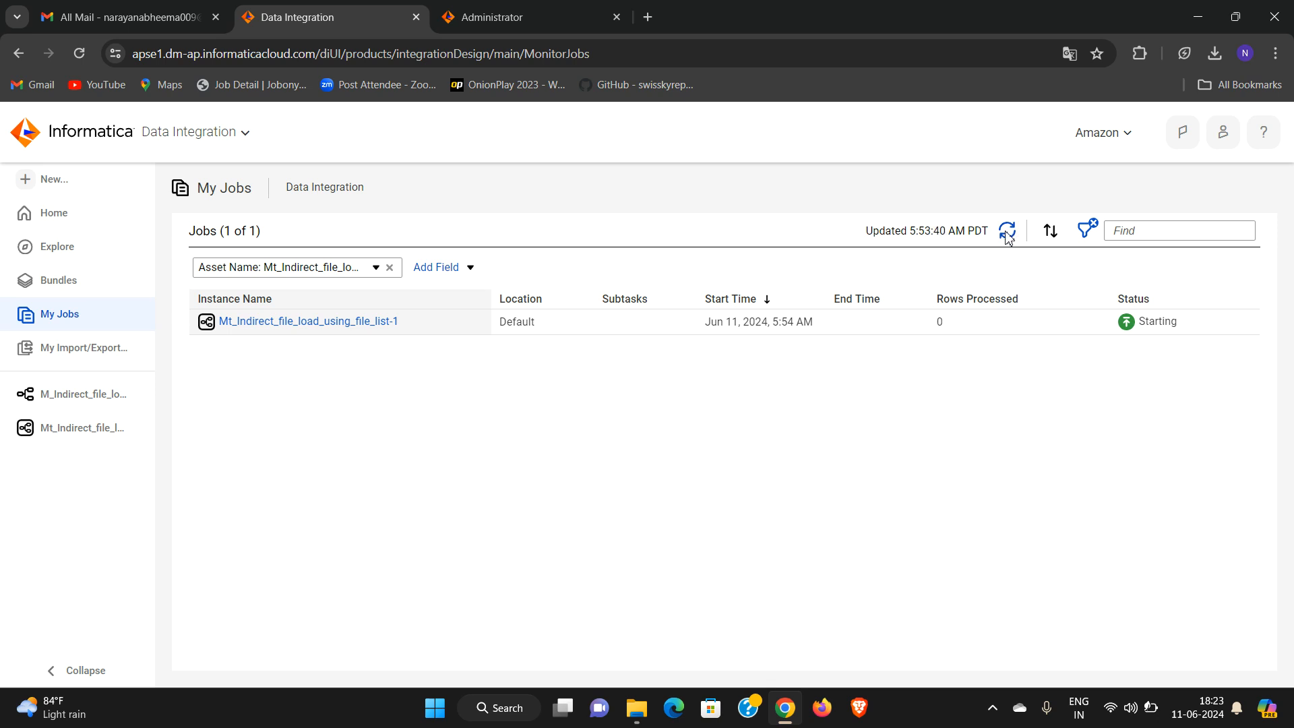
pyautogui.click(1007, 235)
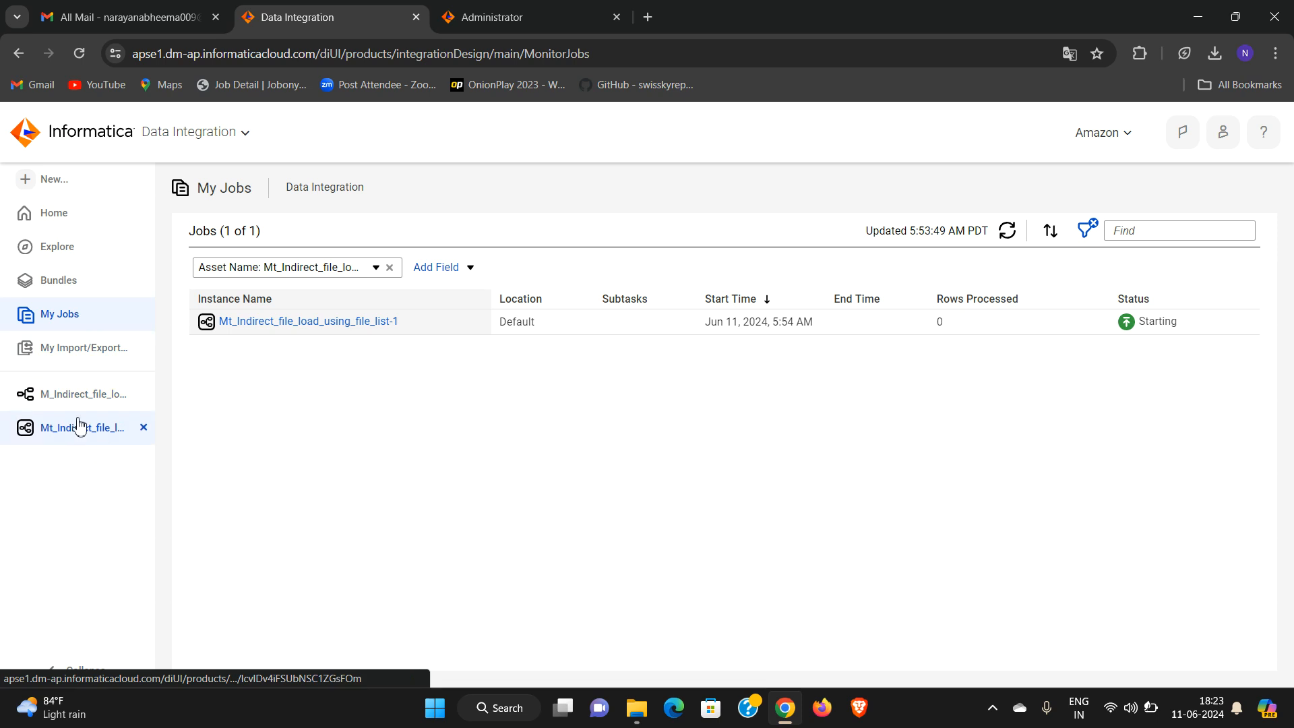
pyautogui.click(1007, 232)
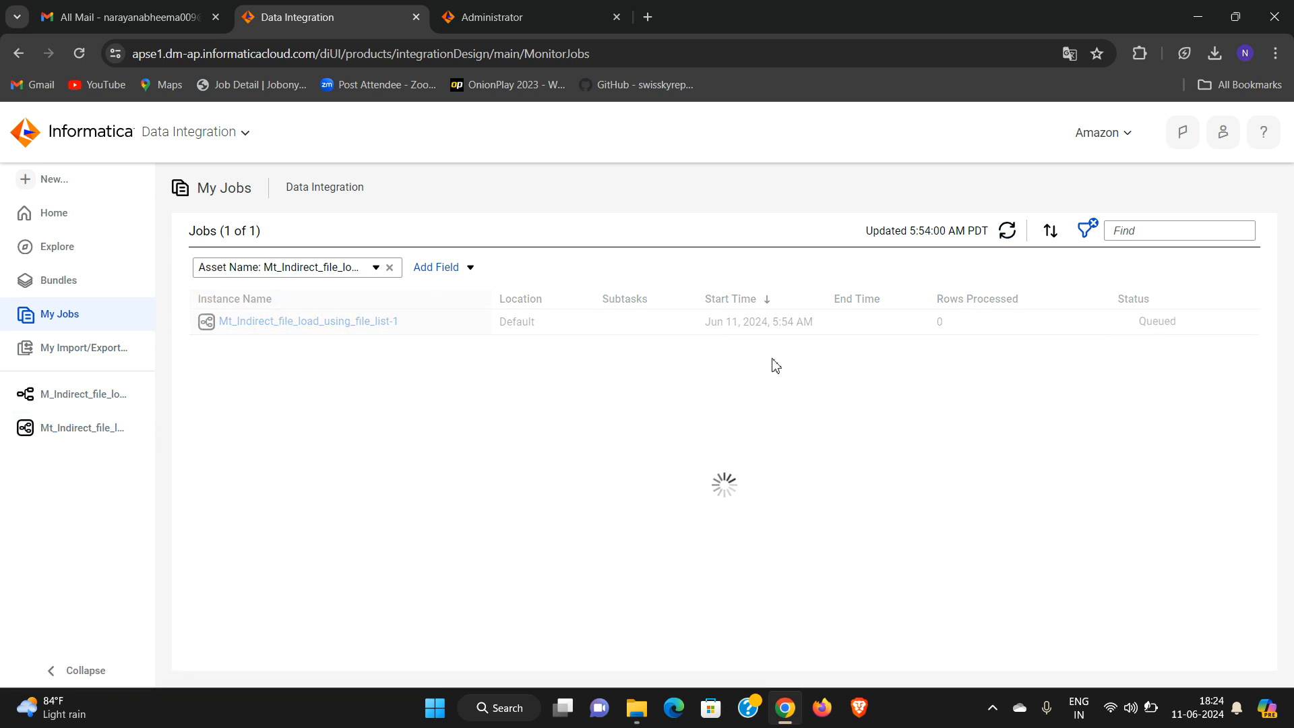
pyautogui.click(1009, 239)
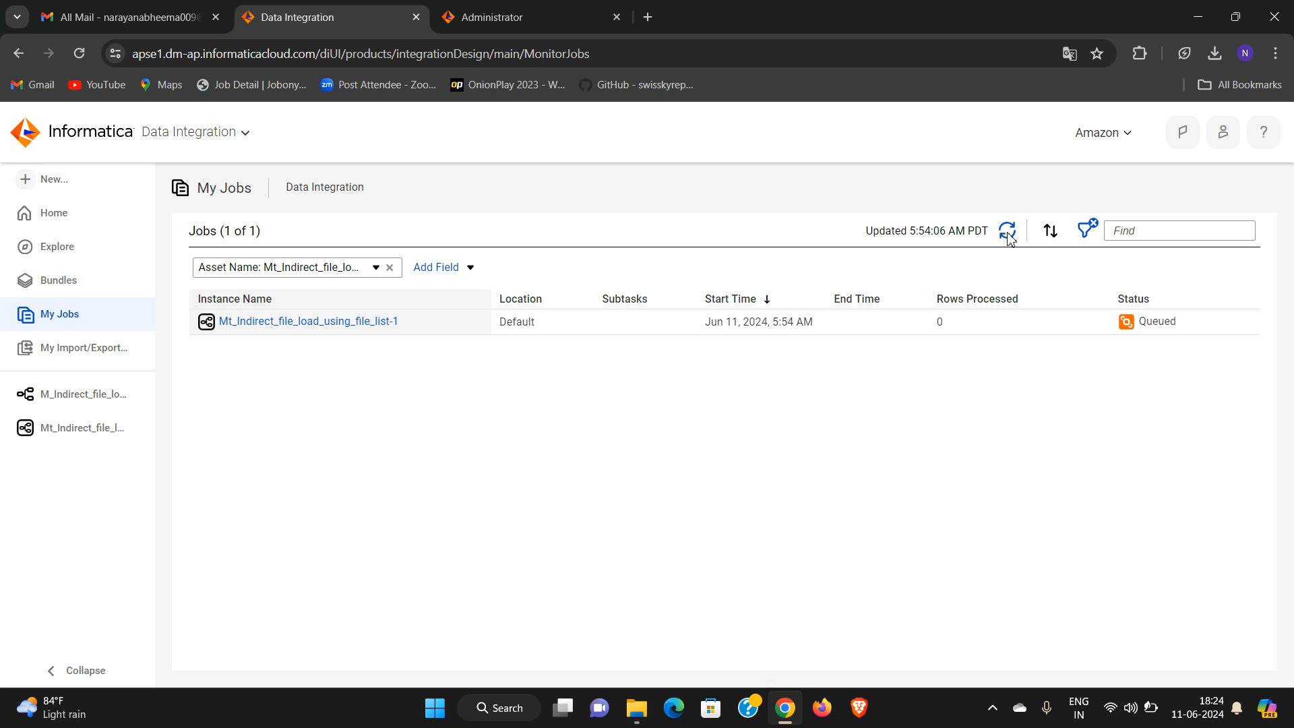
pyautogui.click(1009, 240)
pyautogui.click(1007, 232)
pyautogui.click(1007, 232)
pyautogui.click(1007, 233)
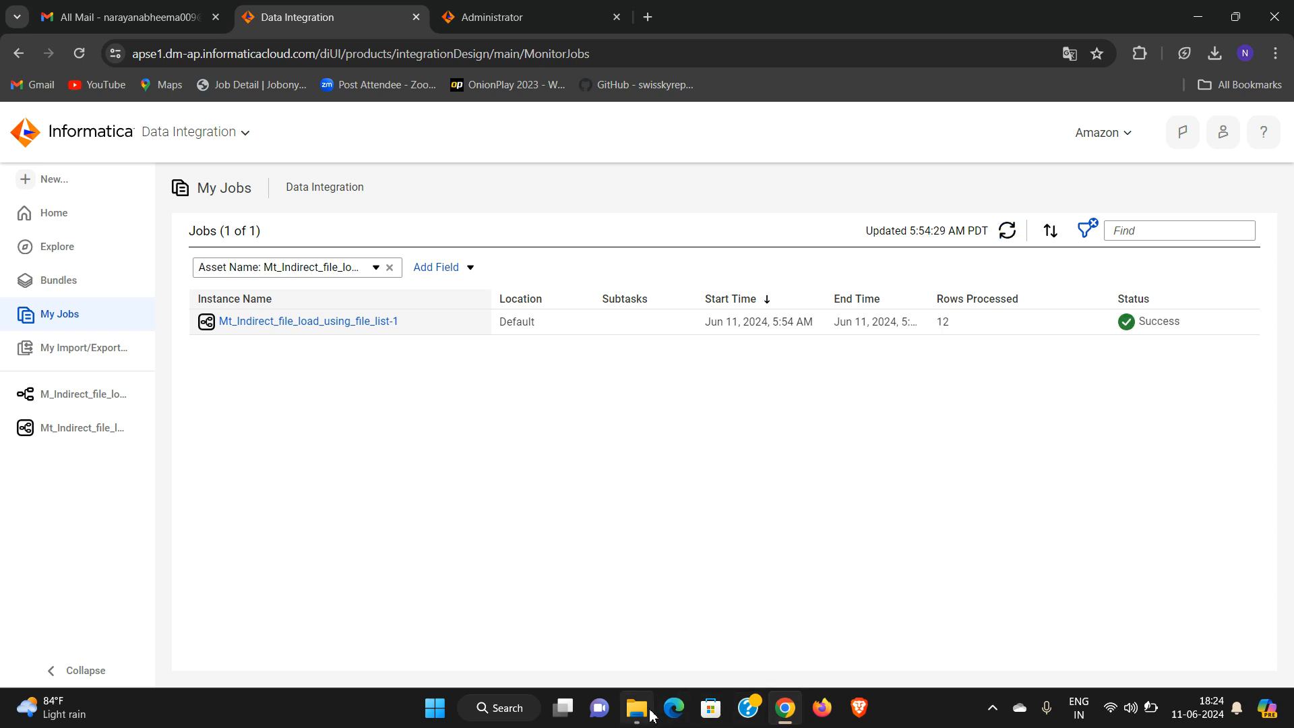
# Inspect the finished job's details and open the File_list_tgt output file from the Informatica IICS folder.
pyautogui.moveTo(643, 716)
pyautogui.click(255, 324)
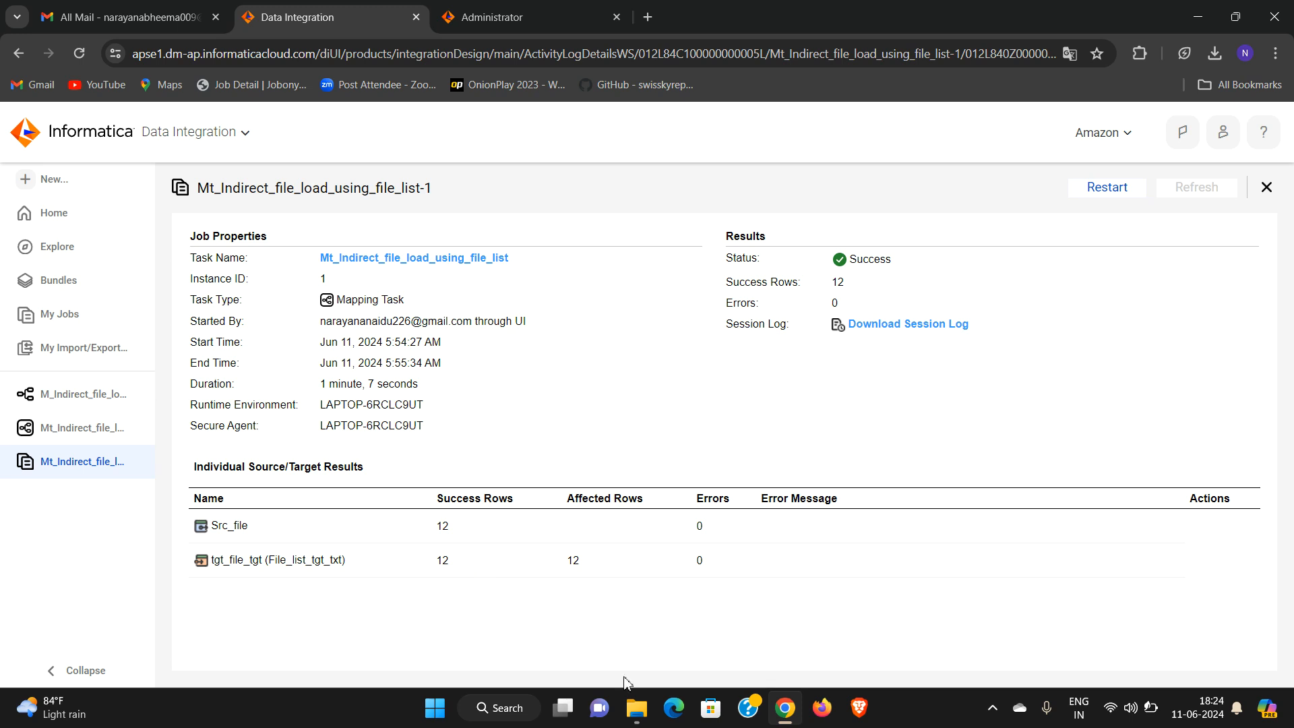
pyautogui.click(637, 710)
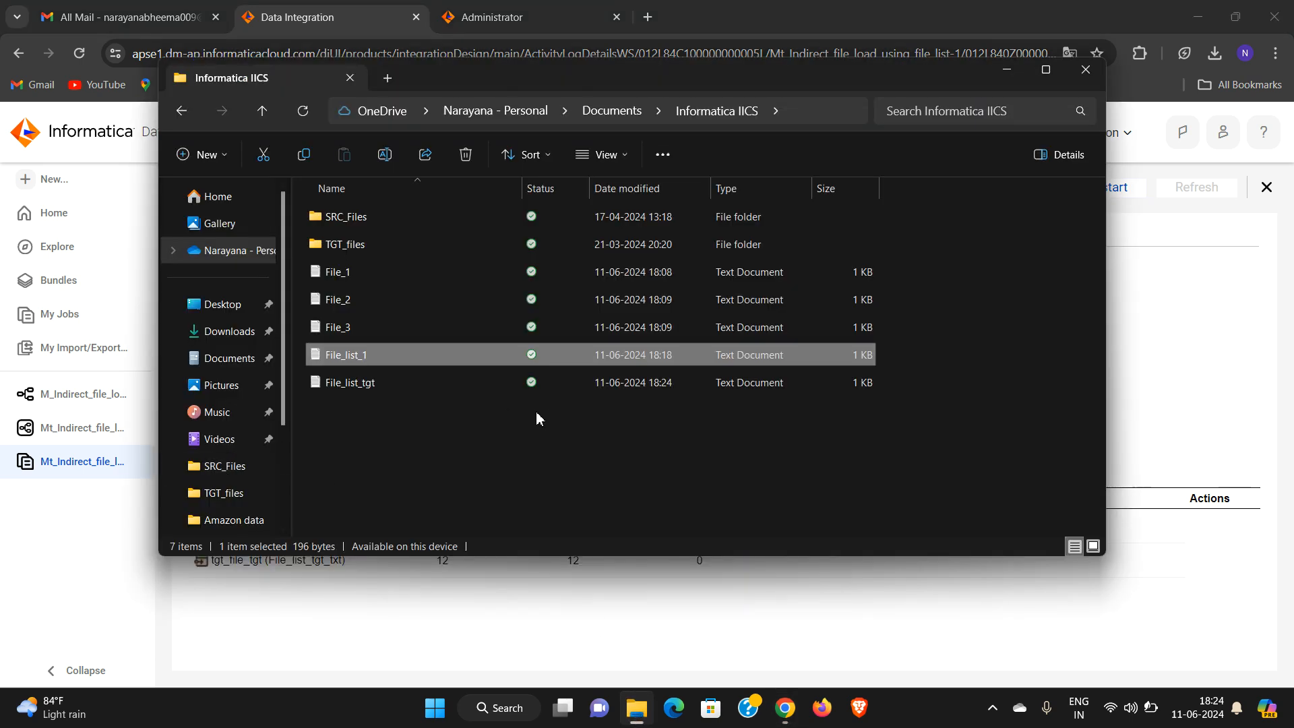
pyautogui.click(354, 386)
pyautogui.doubleClick(356, 389)
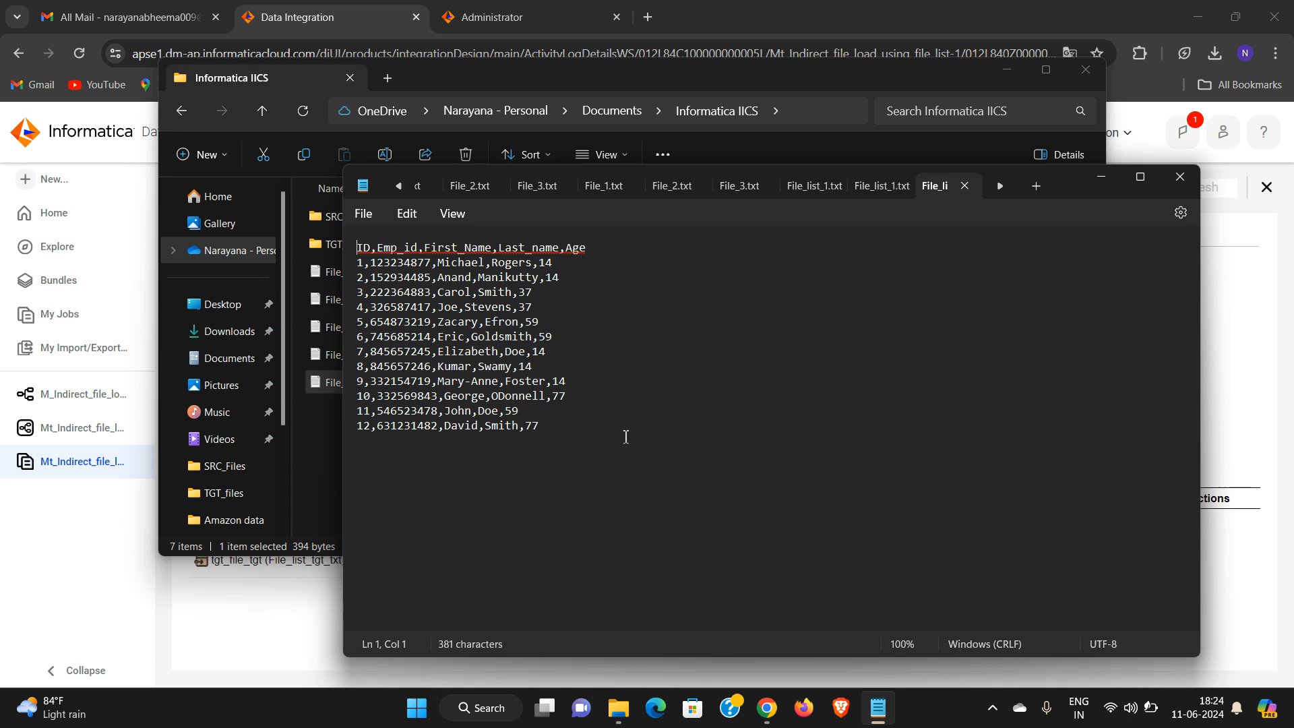
# Close the target output file, open File_list_1 from the Informatica IICS folder to review its source file paths, and close it.
pyautogui.click(1180, 178)
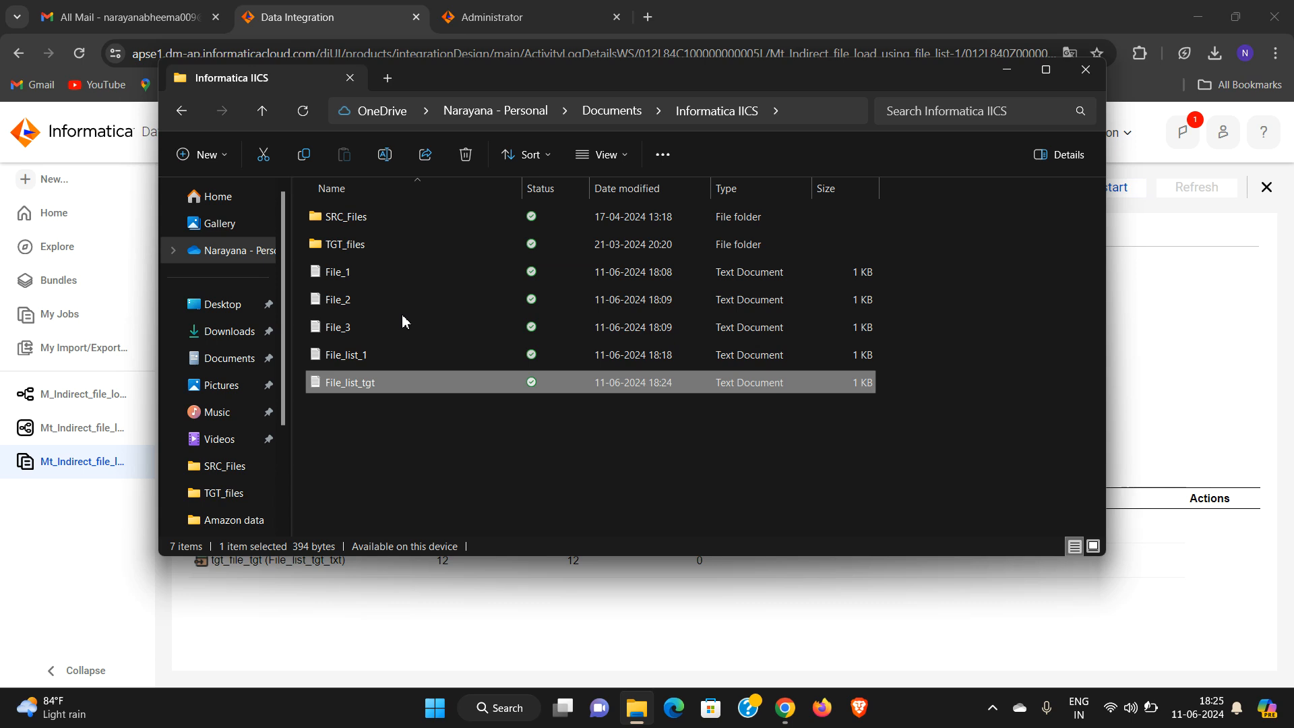
pyautogui.click(364, 356)
pyautogui.press('Return')
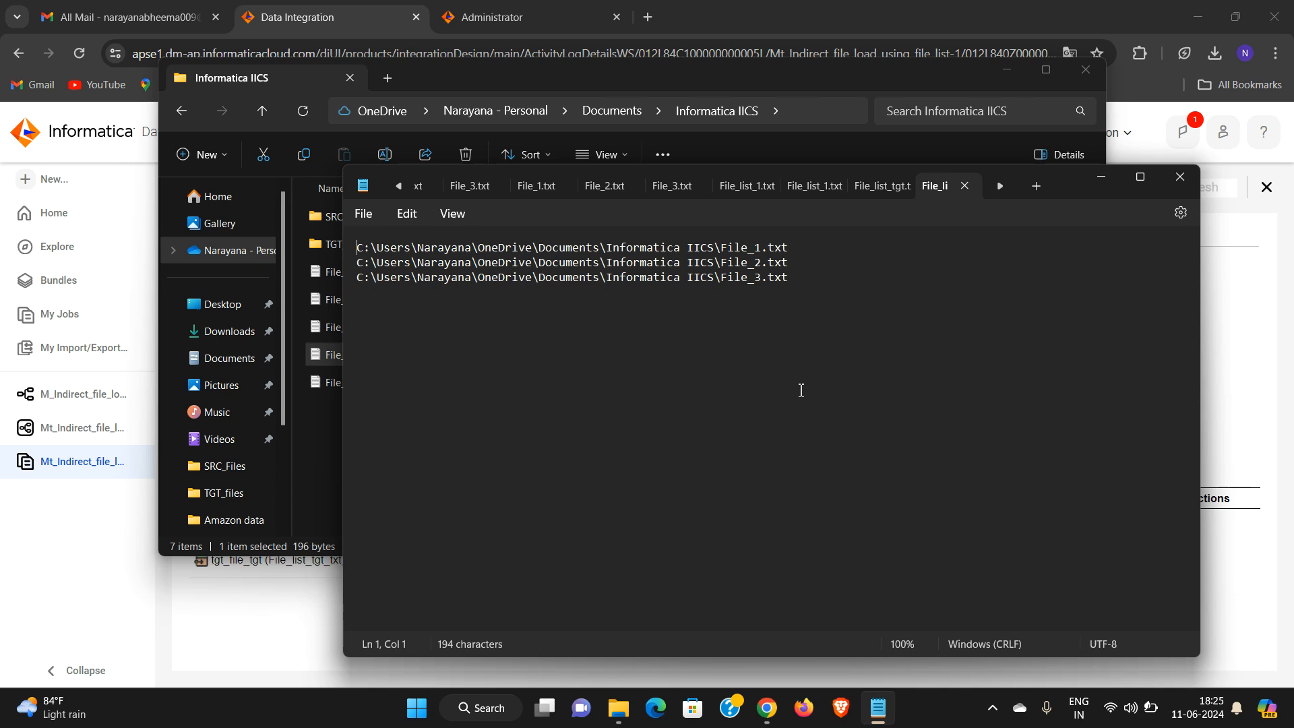
pyautogui.click(1180, 177)
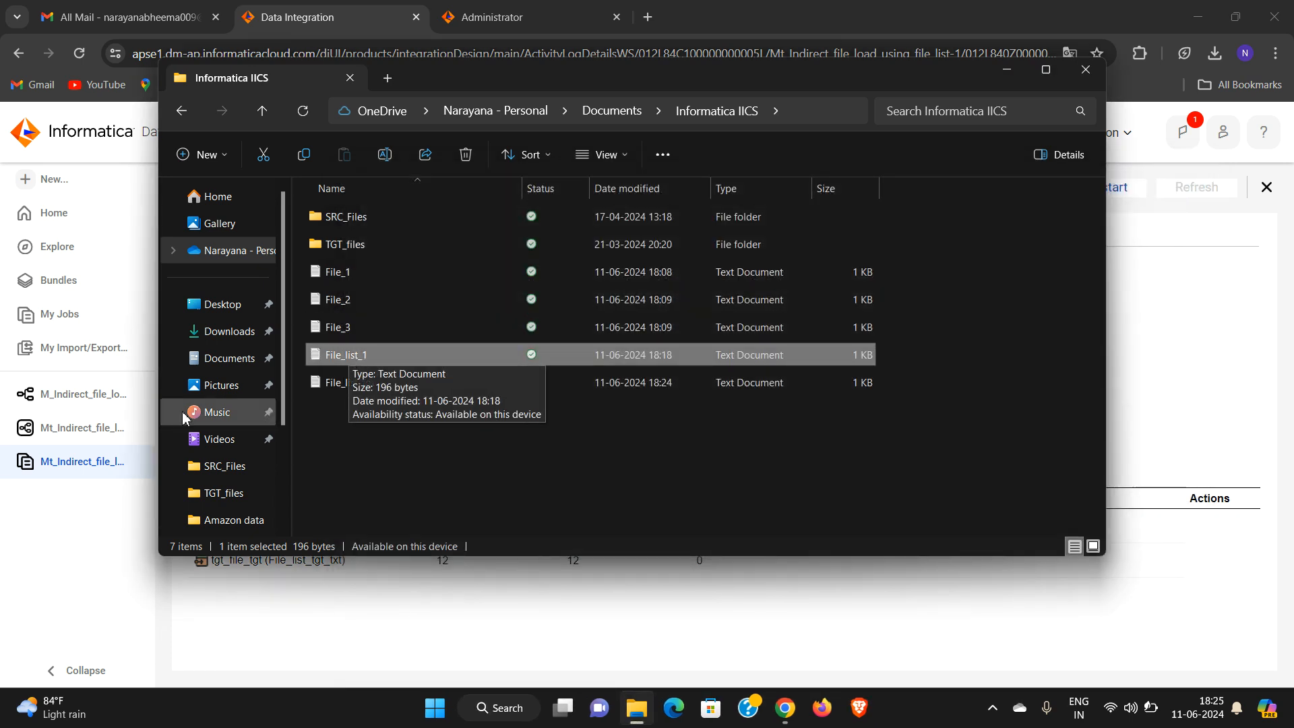
# Switch to Informatica Data Integration and show the Src_file source properties of the M_Indirect_file_load_using_file_list mapping maximized, with validation results closed.
pyautogui.click(73, 471)
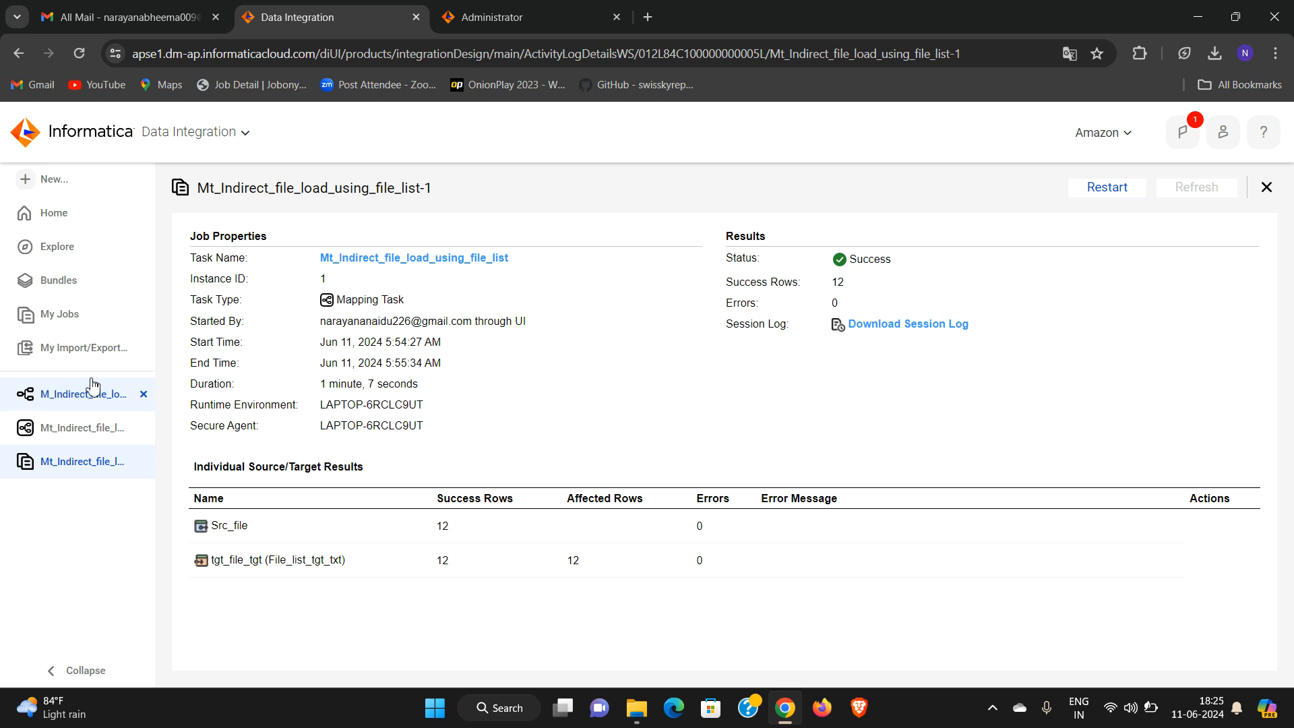
pyautogui.click(71, 398)
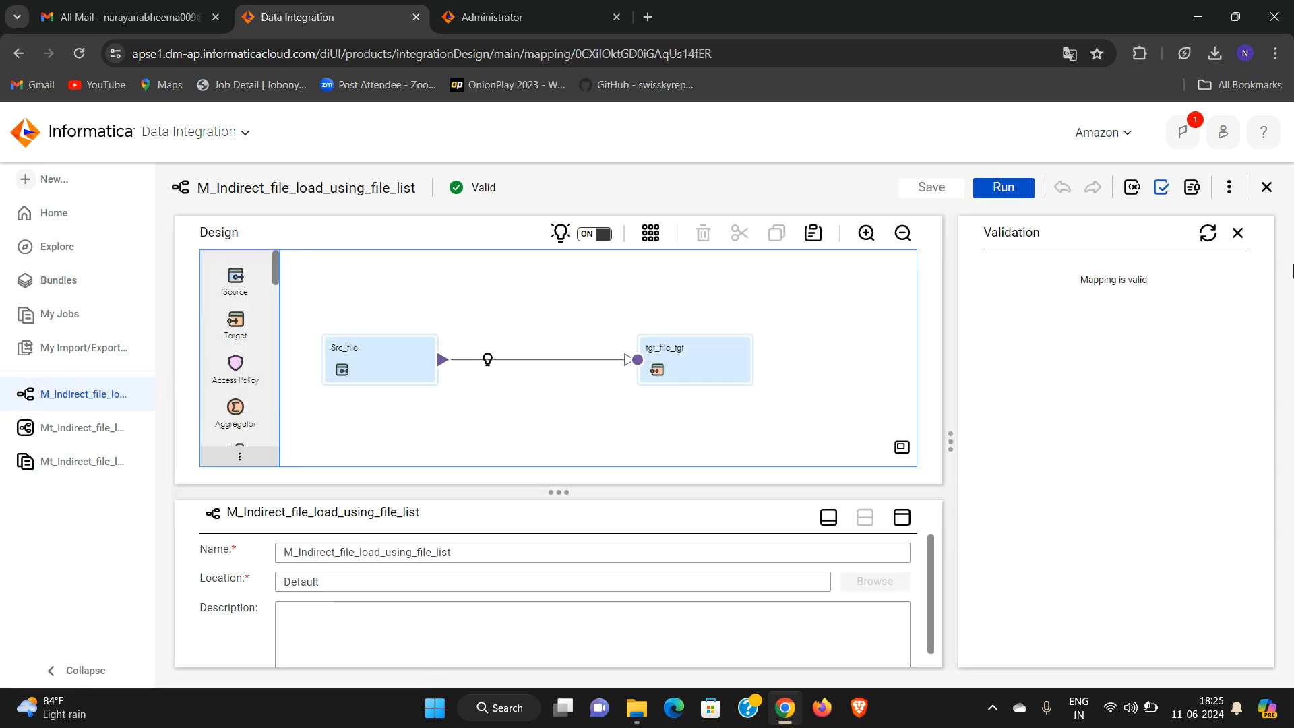
pyautogui.click(1238, 234)
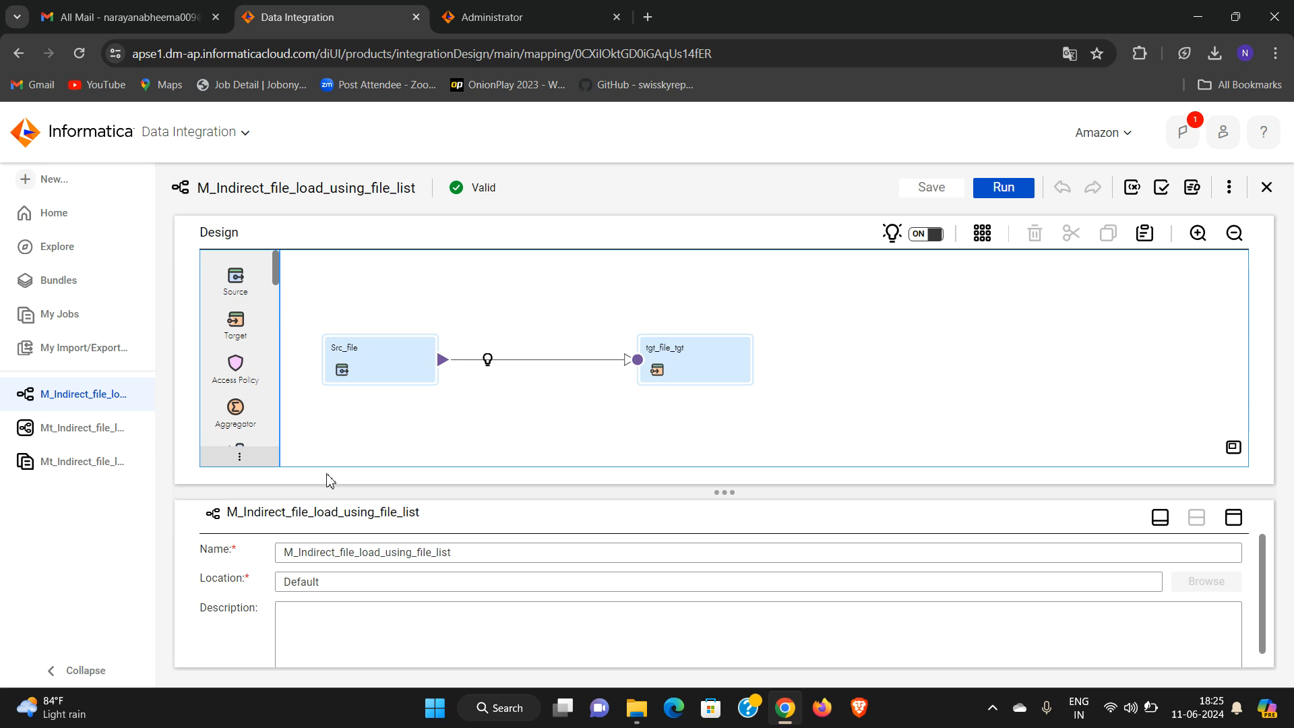
pyautogui.click(401, 377)
pyautogui.click(219, 593)
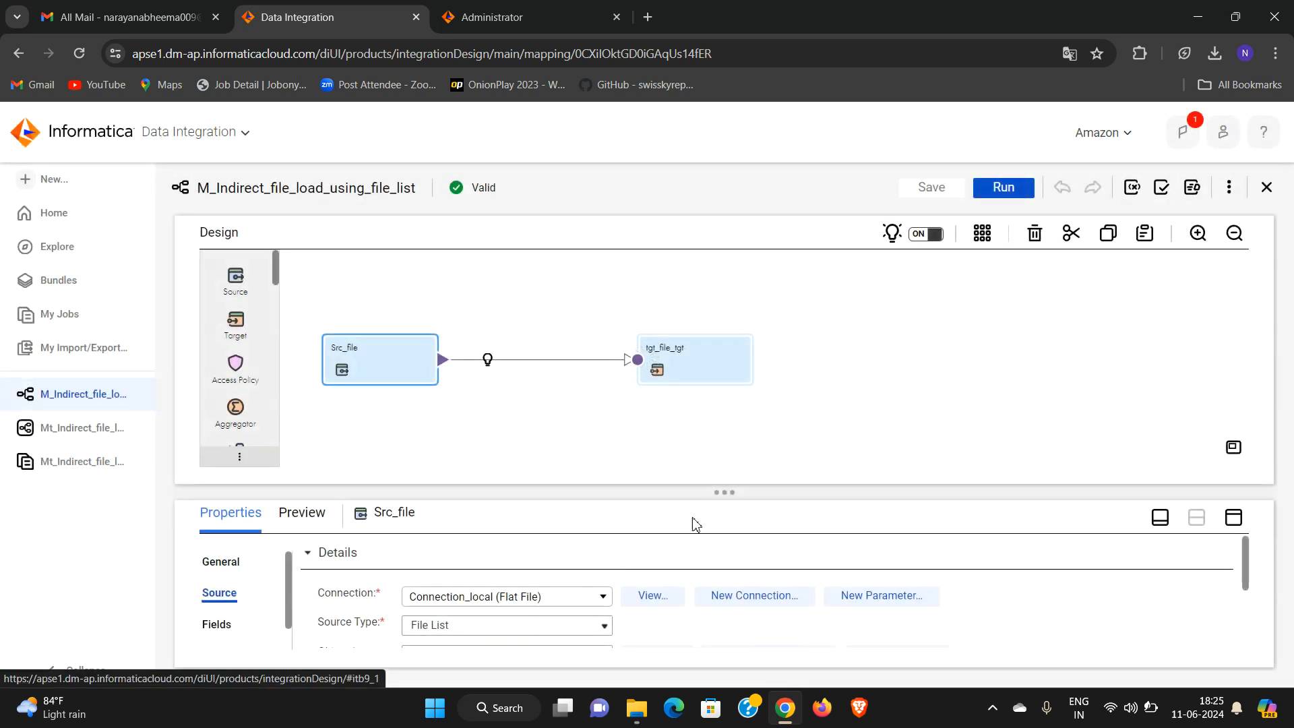
pyautogui.click(1235, 518)
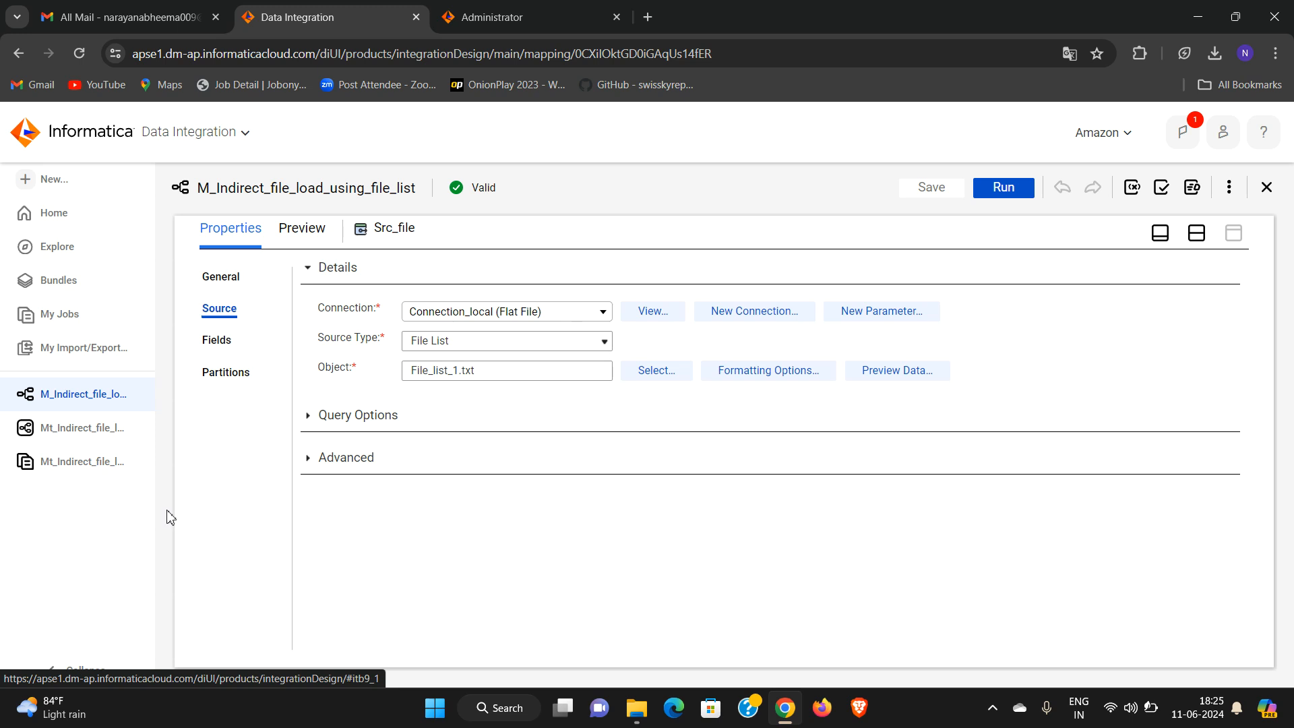
# Change the source type of Src_file to Command.
pyautogui.click(447, 346)
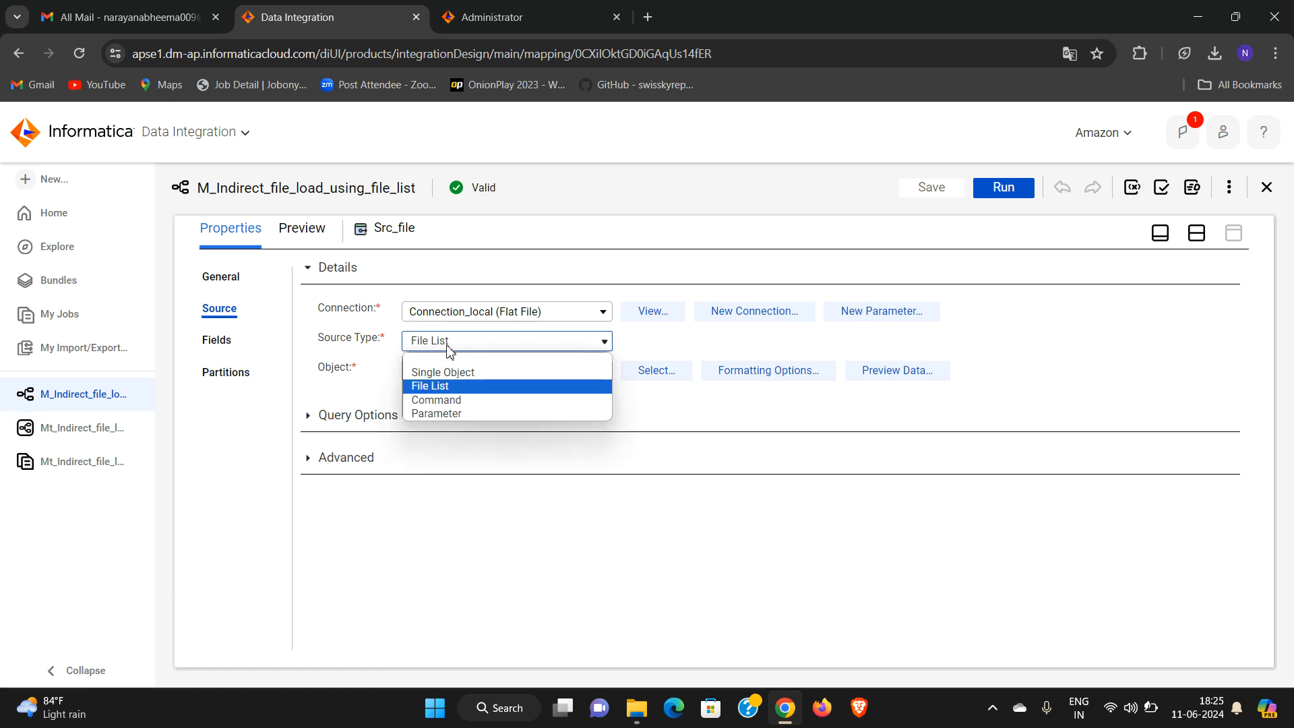
pyautogui.click(444, 402)
pyautogui.click(670, 486)
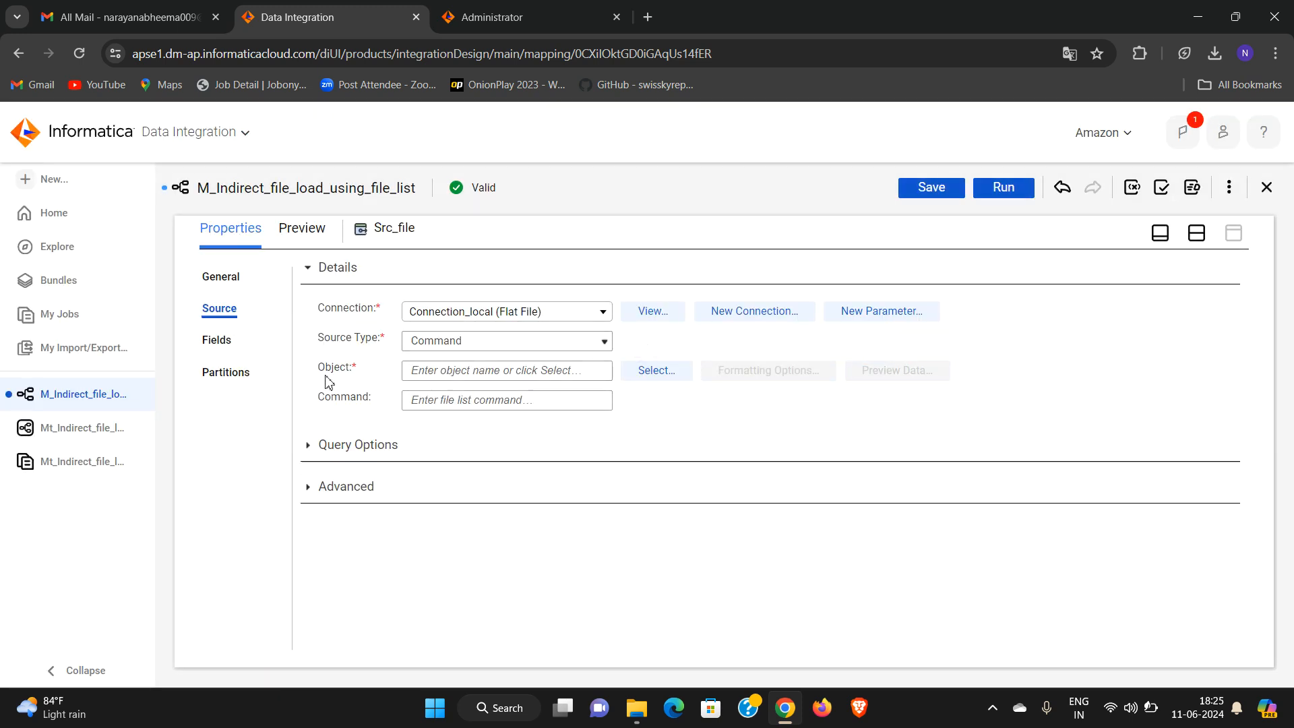